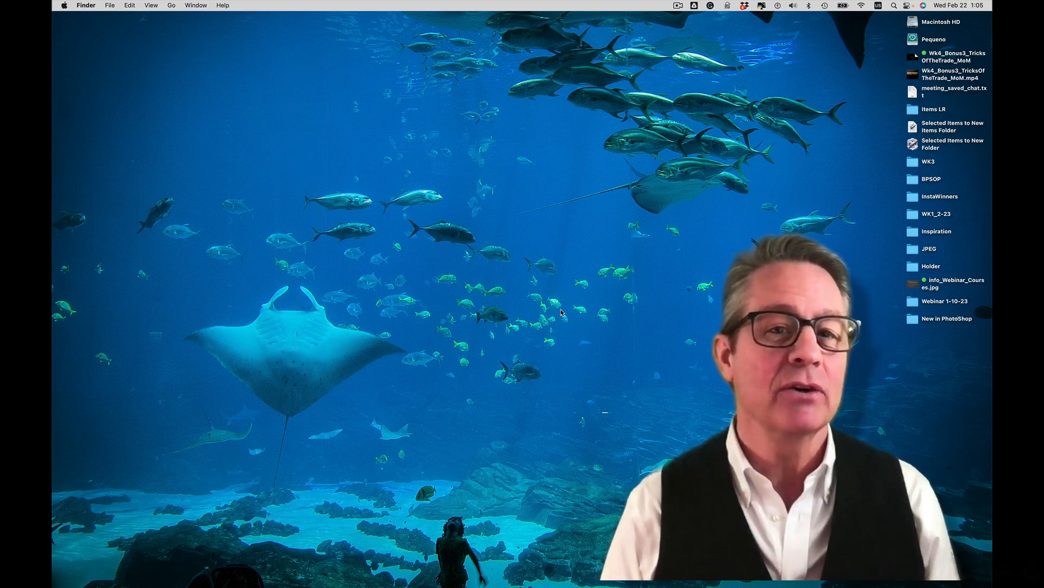
# - Switch to Lightroom Classic and open the Cutlass_4828 photo in the Develop module at 33.3% zoom
pyautogui.press('super+Tab')
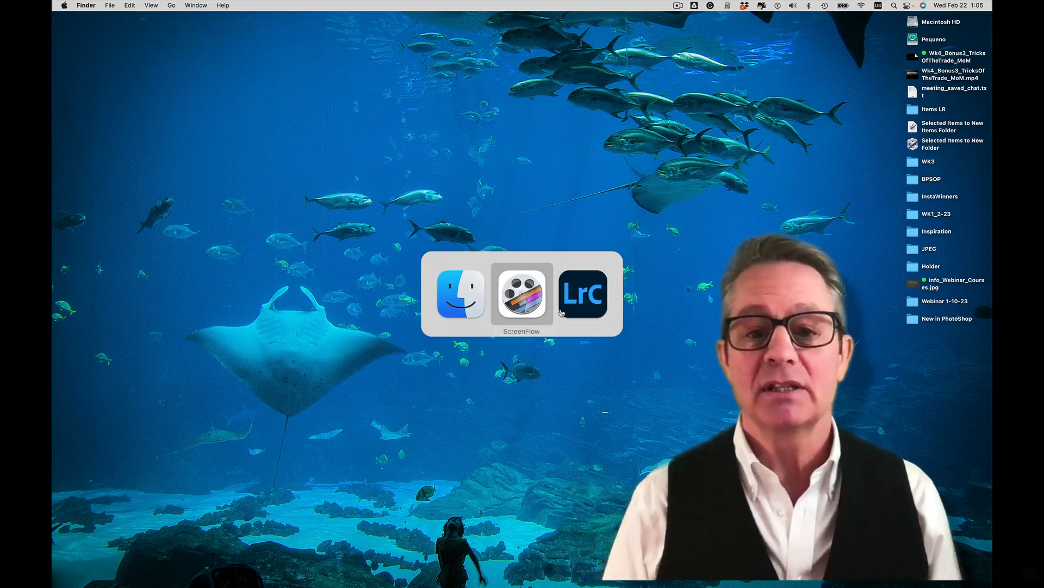
pyautogui.press('super+Tab')
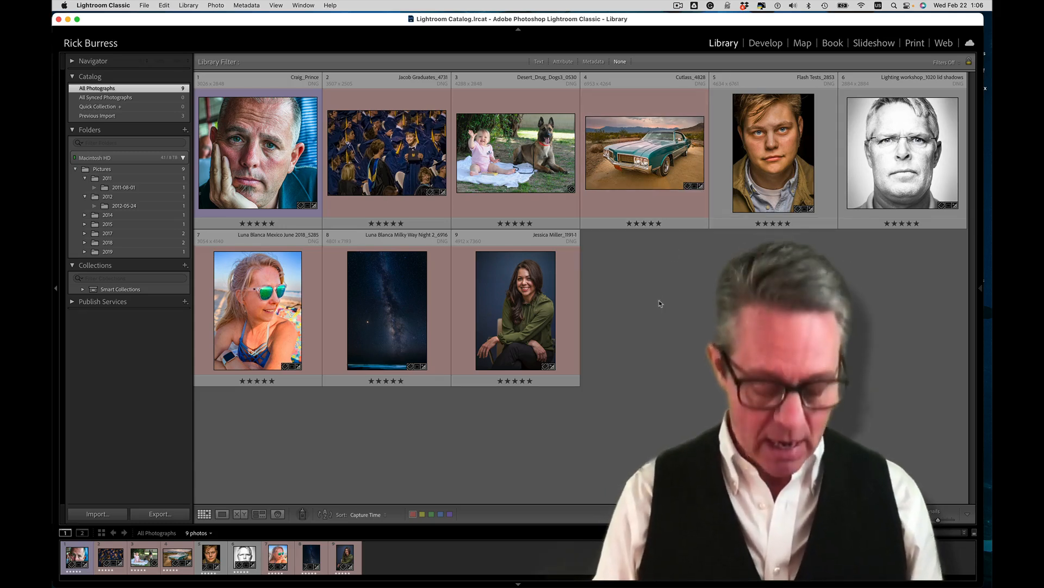
pyautogui.click(661, 210)
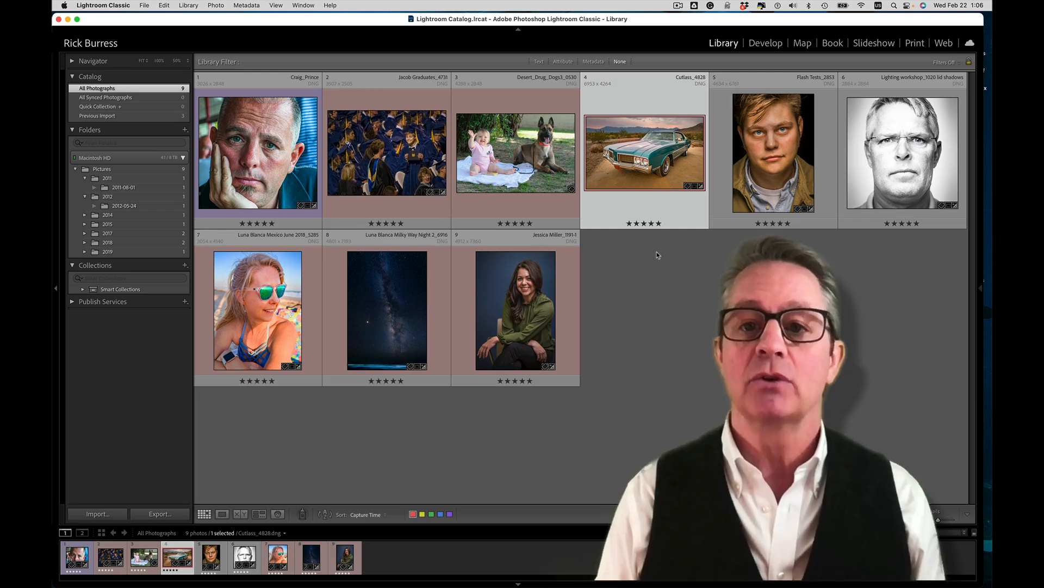
pyautogui.press('d')
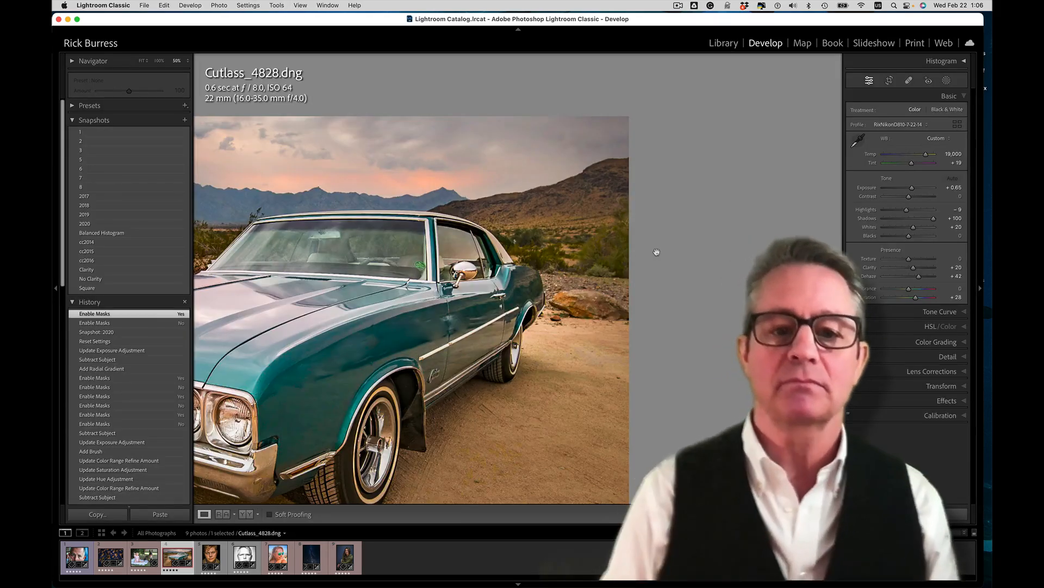
pyautogui.click(539, 314)
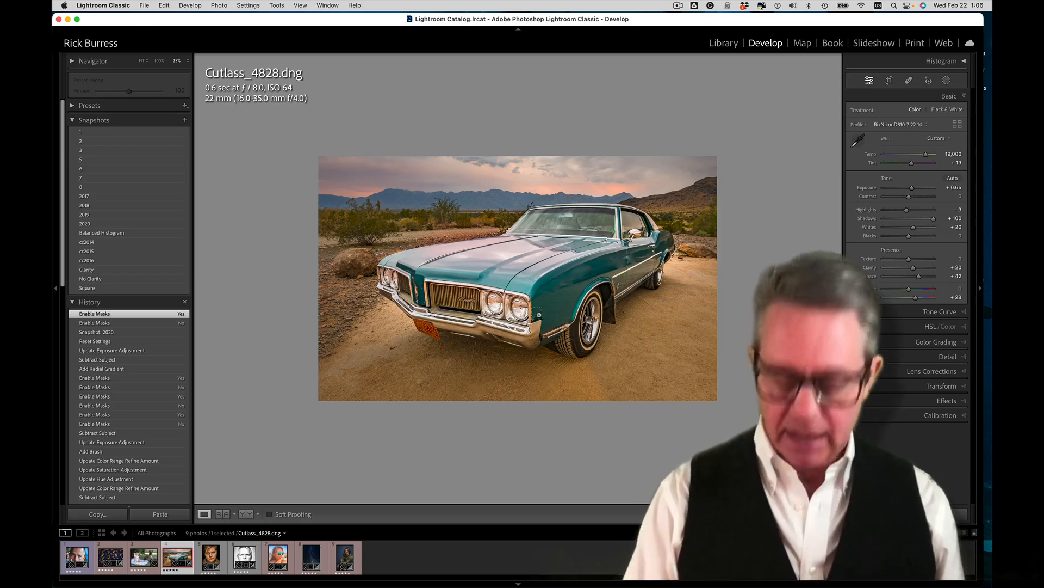
pyautogui.press('super+equal')
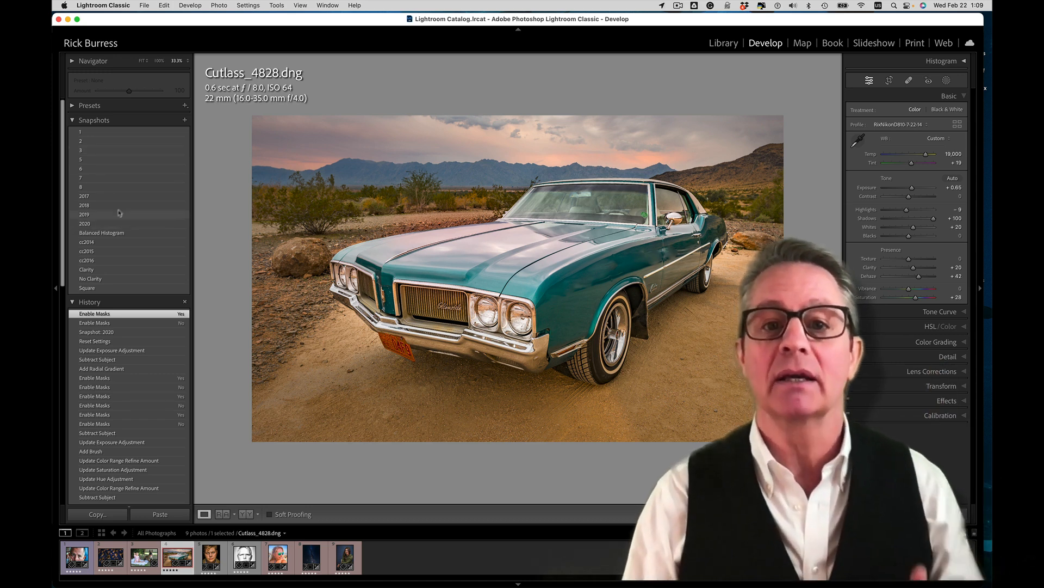
# - Compare the photo's snapshots 1, Balanced Histogram and 2020, then return to snapshot 1
pyautogui.click(120, 133)
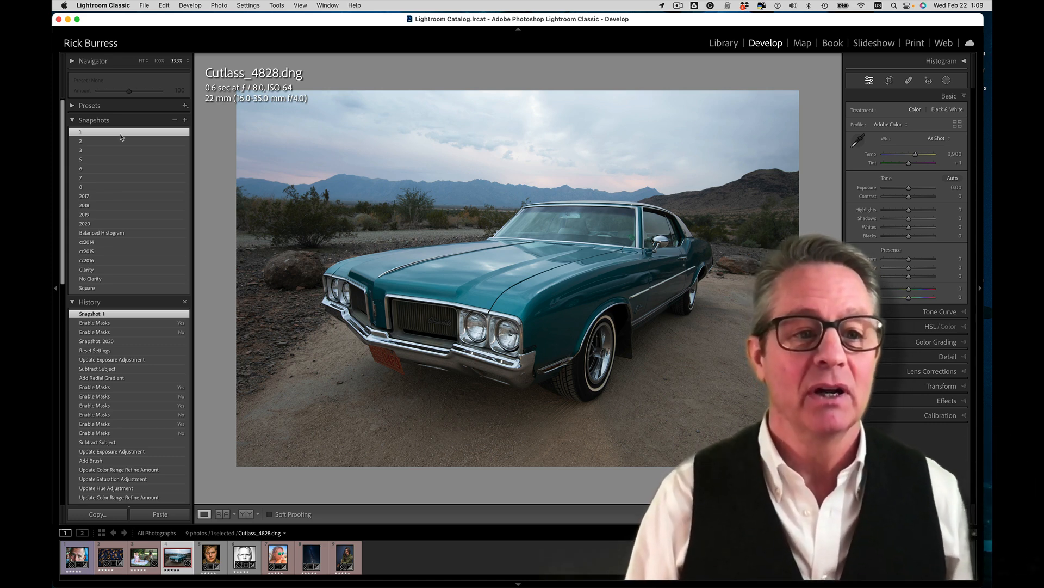
pyautogui.click(118, 233)
pyautogui.click(119, 224)
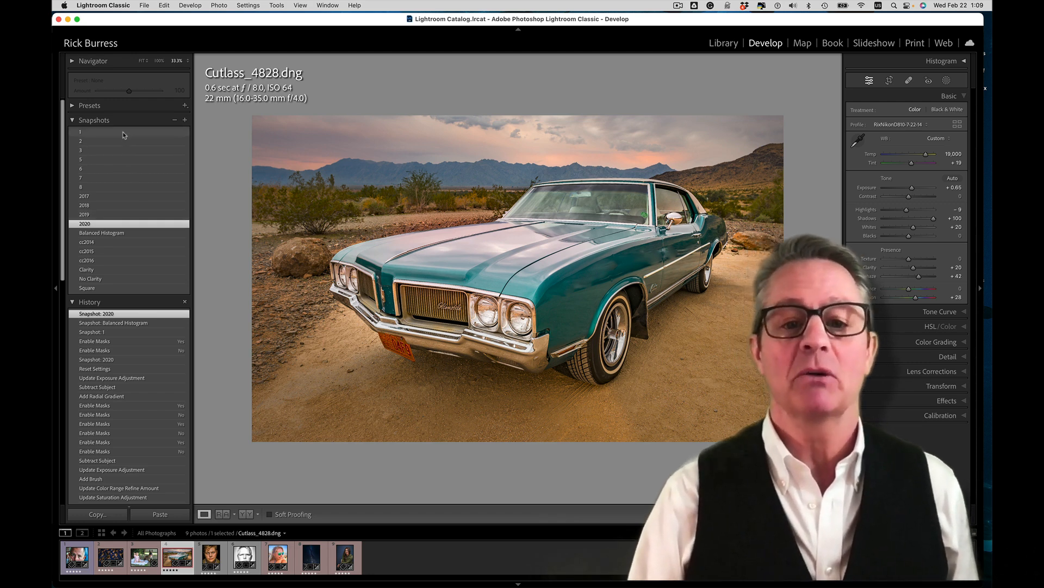
pyautogui.click(124, 132)
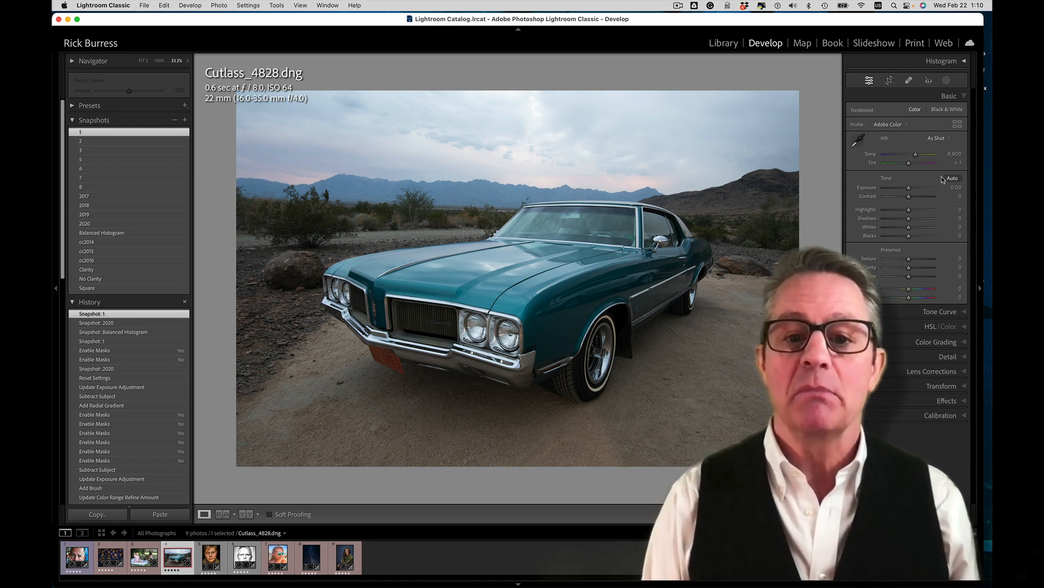
# - Apply Auto tone settings to the photo, undoing and reapplying them once to compare
pyautogui.click(950, 178)
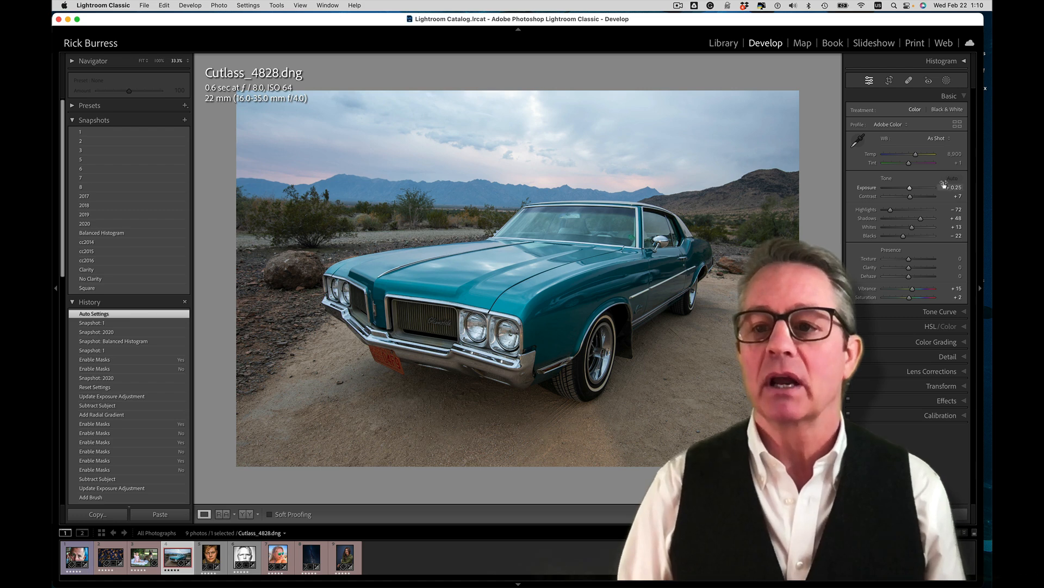
pyautogui.press('super+z')
pyautogui.click(953, 180)
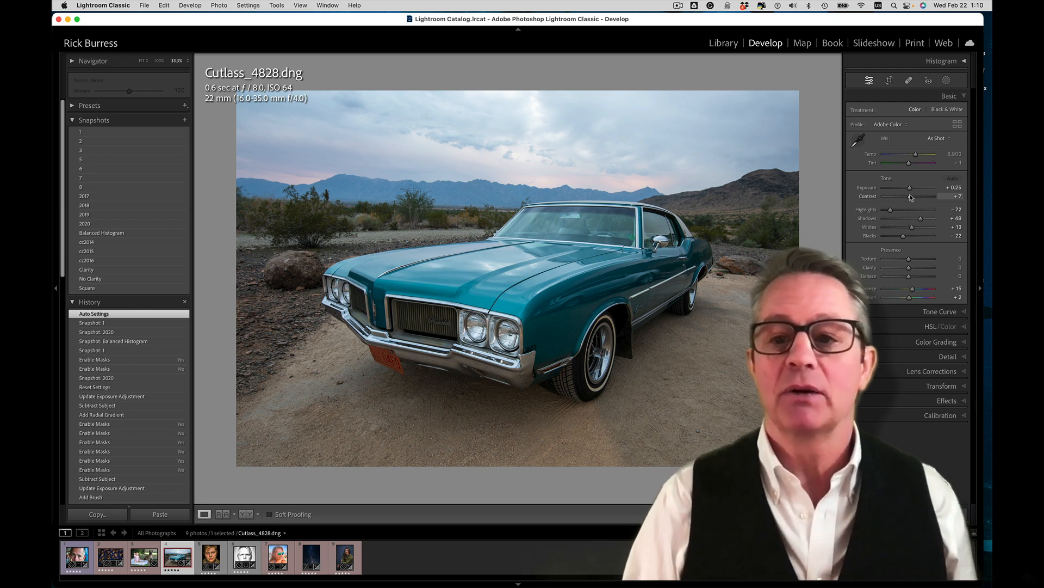
# - Warm the photo to a temperature of 23,097 and raise its Shadows to +72
pyautogui.moveTo(915, 157); pyautogui.dragTo(923, 157)
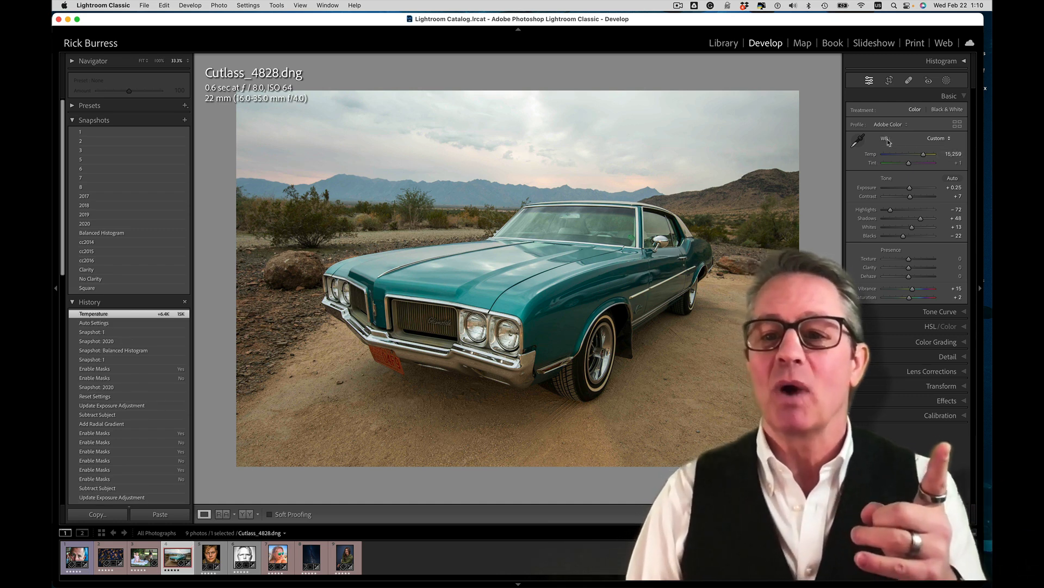
pyautogui.moveTo(925, 155); pyautogui.dragTo(928, 156)
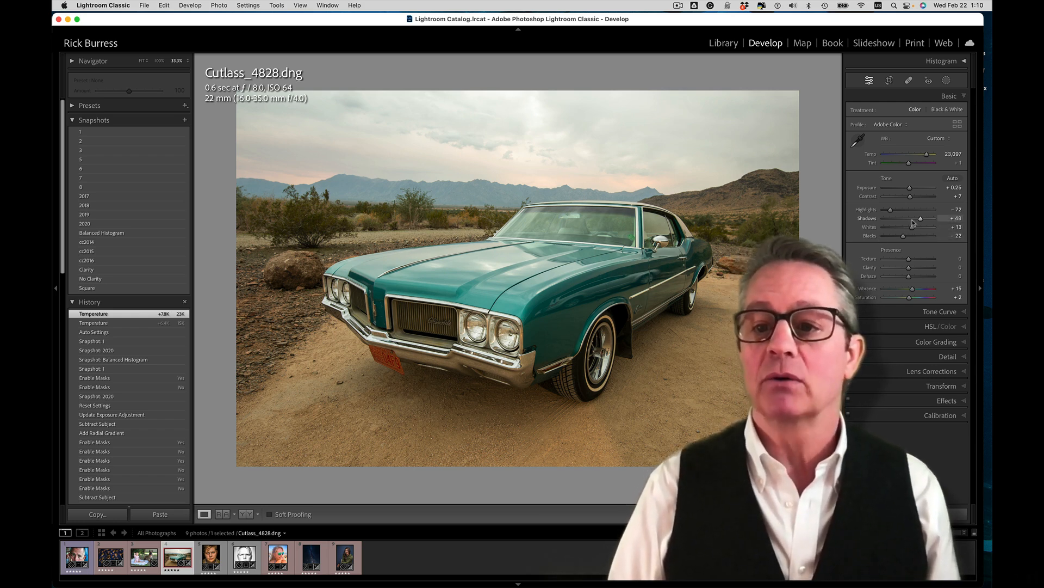
pyautogui.moveTo(921, 219)
pyautogui.mouseDown()
pyautogui.moveTo(898, 221)
pyautogui.moveTo(928, 220)
pyautogui.mouseUp()
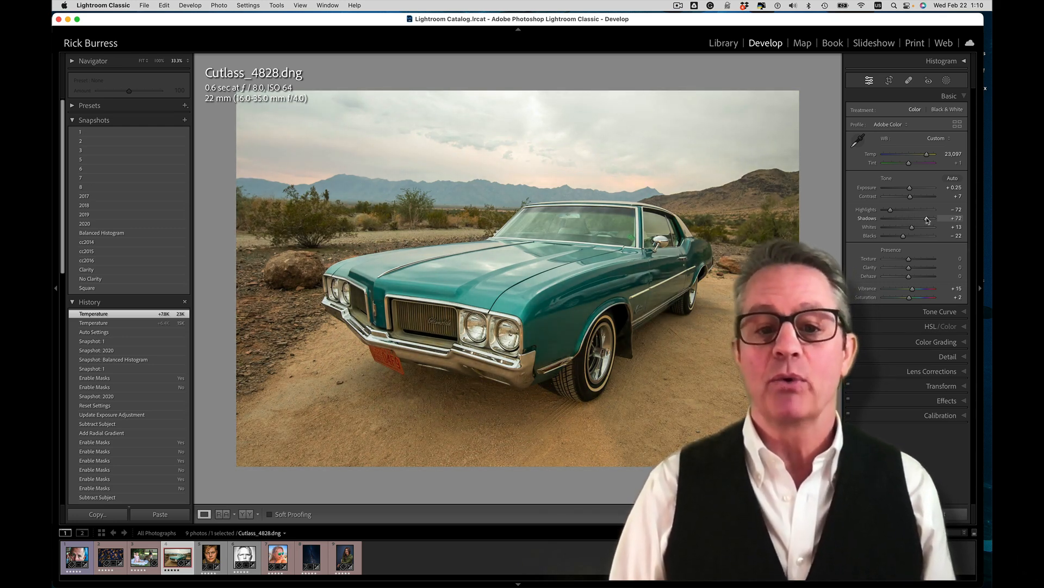
pyautogui.moveTo(927, 220); pyautogui.dragTo(927, 220)
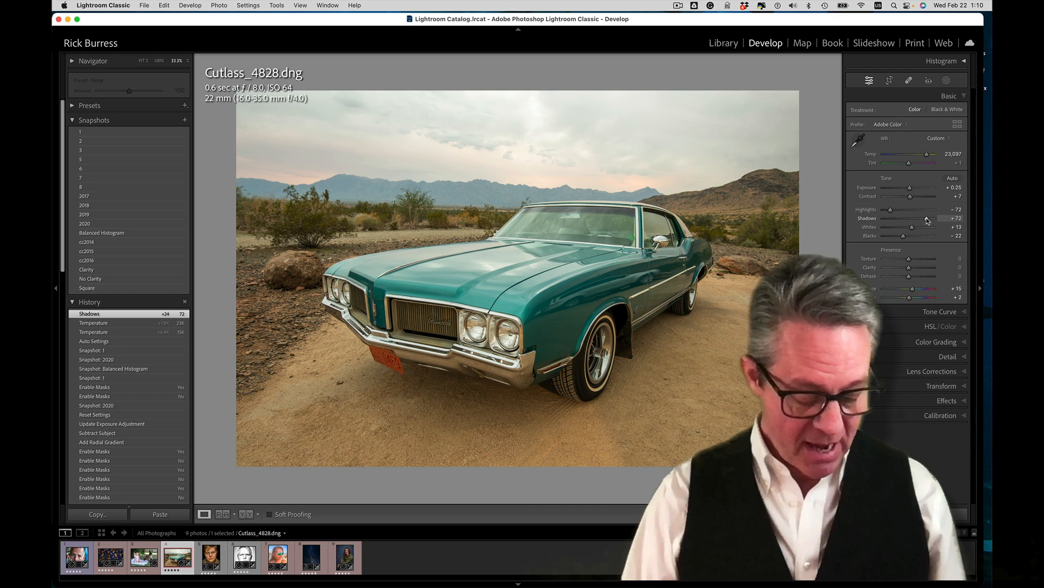
# - Add a Sky mask, reset its adjustments and hide the mask overlay
pyautogui.hotkey('shift', 'w')
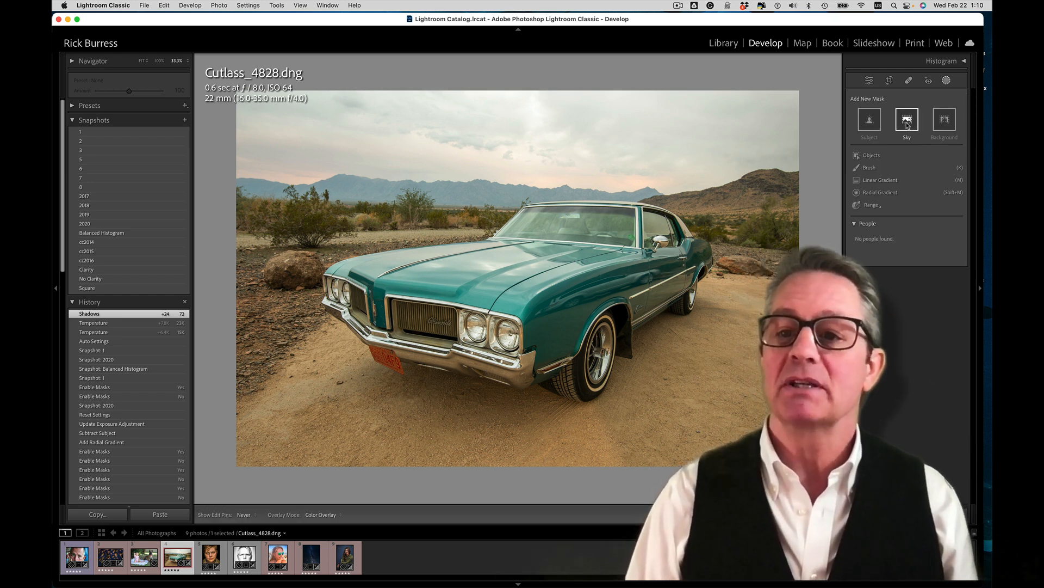
pyautogui.click(907, 120)
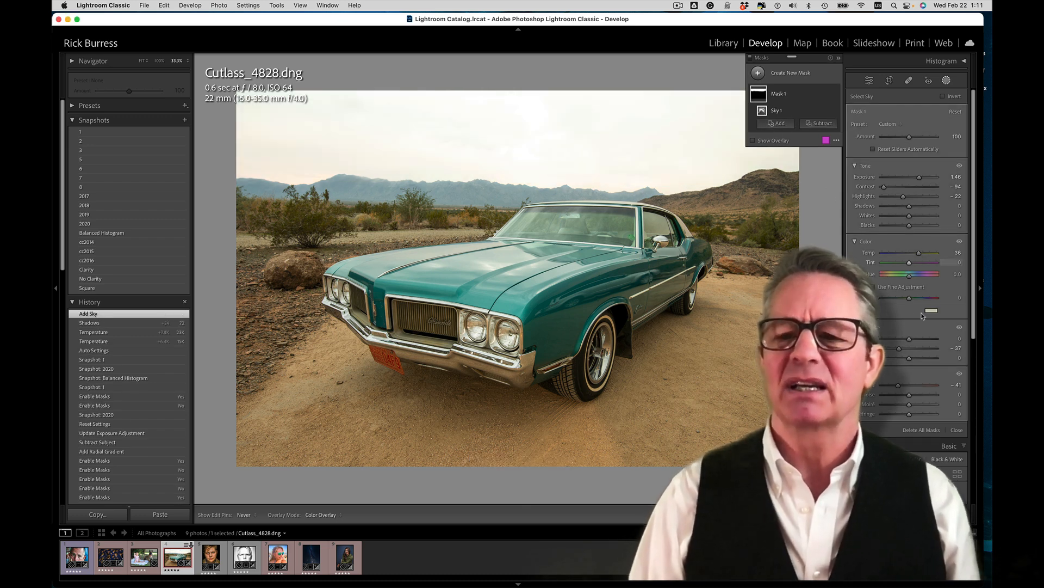
pyautogui.click(955, 112)
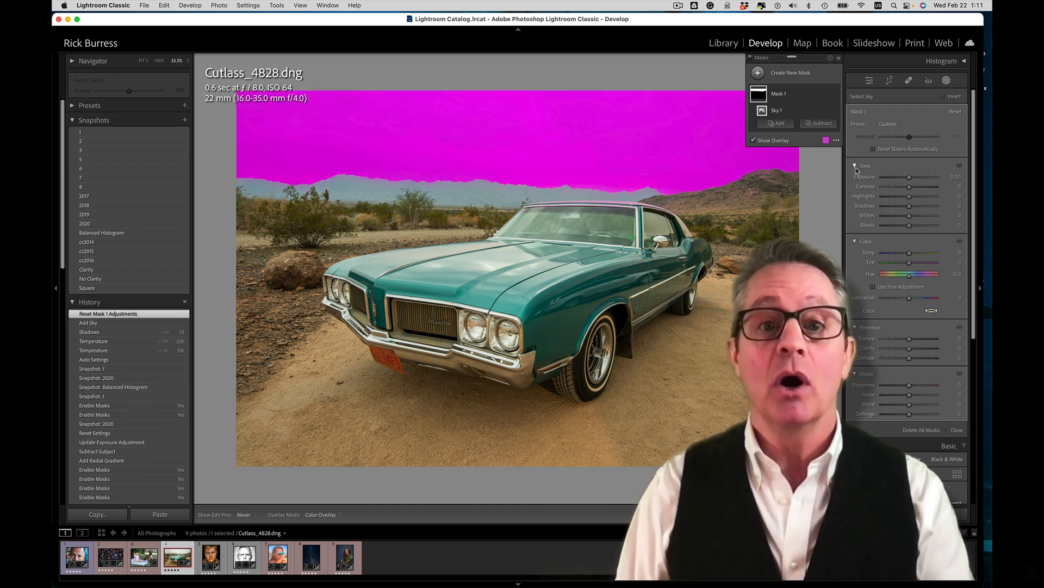
pyautogui.press('o')
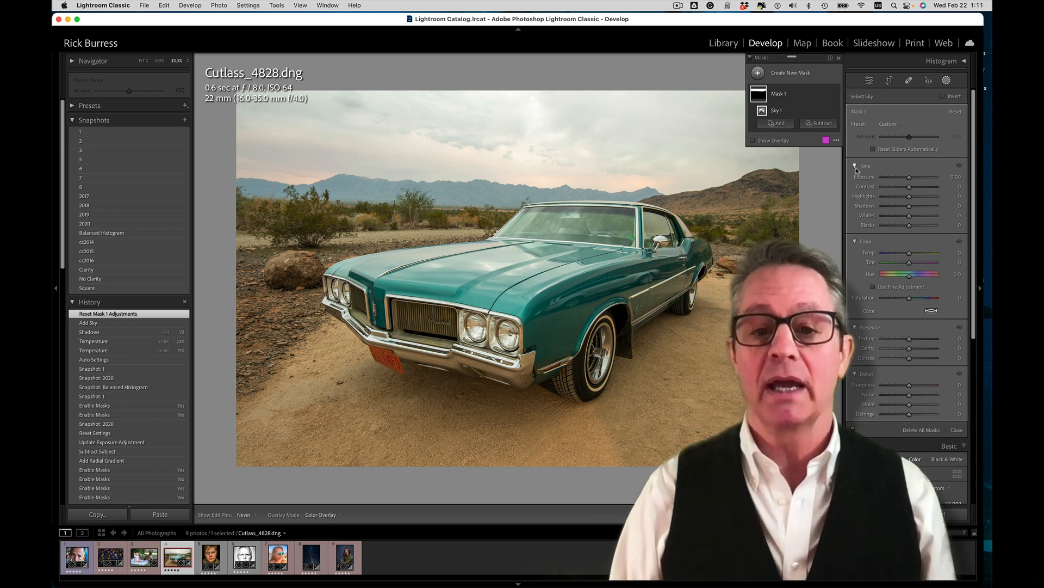
# - Set the sky mask's Exposure to -0.77, Saturation to 41 and Contrast to 12
pyautogui.moveTo(910, 178); pyautogui.dragTo(906, 179)
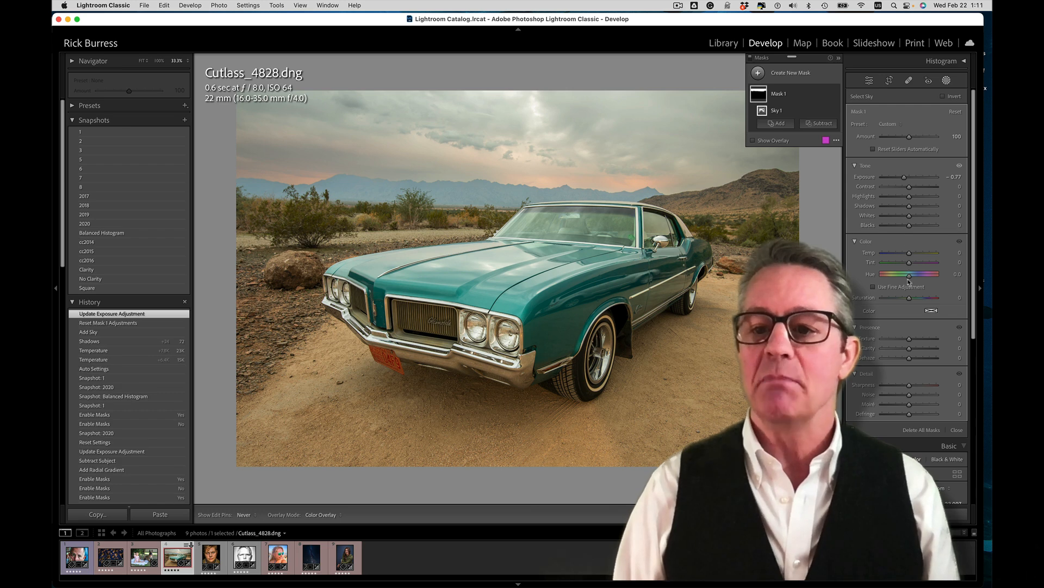
pyautogui.moveTo(909, 301)
pyautogui.mouseDown()
pyautogui.moveTo(931, 300)
pyautogui.moveTo(920, 300)
pyautogui.mouseUp()
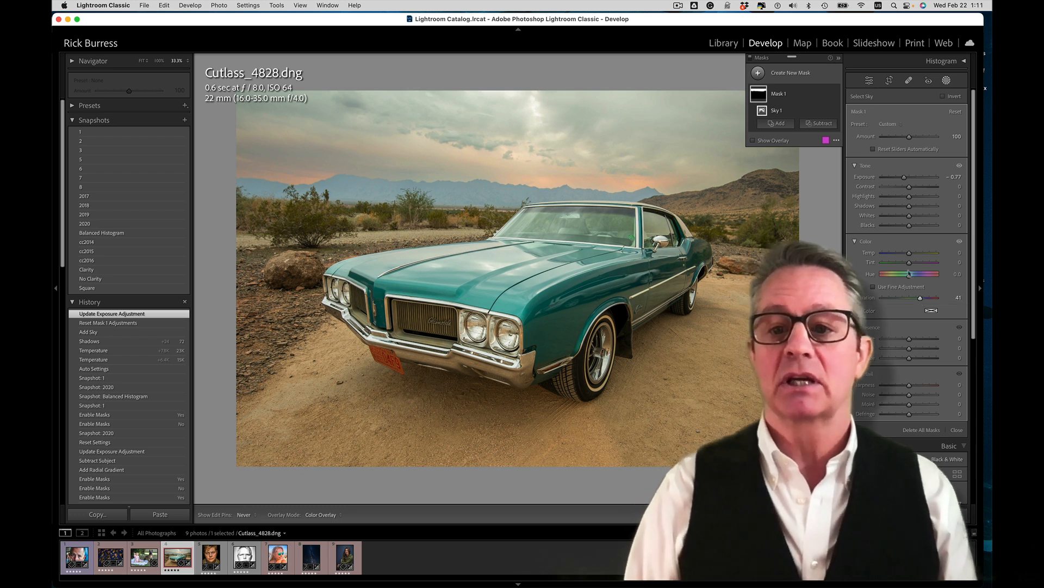
pyautogui.moveTo(909, 186)
pyautogui.mouseDown()
pyautogui.moveTo(882, 188)
pyautogui.moveTo(932, 188)
pyautogui.moveTo(912, 190)
pyautogui.mouseUp()
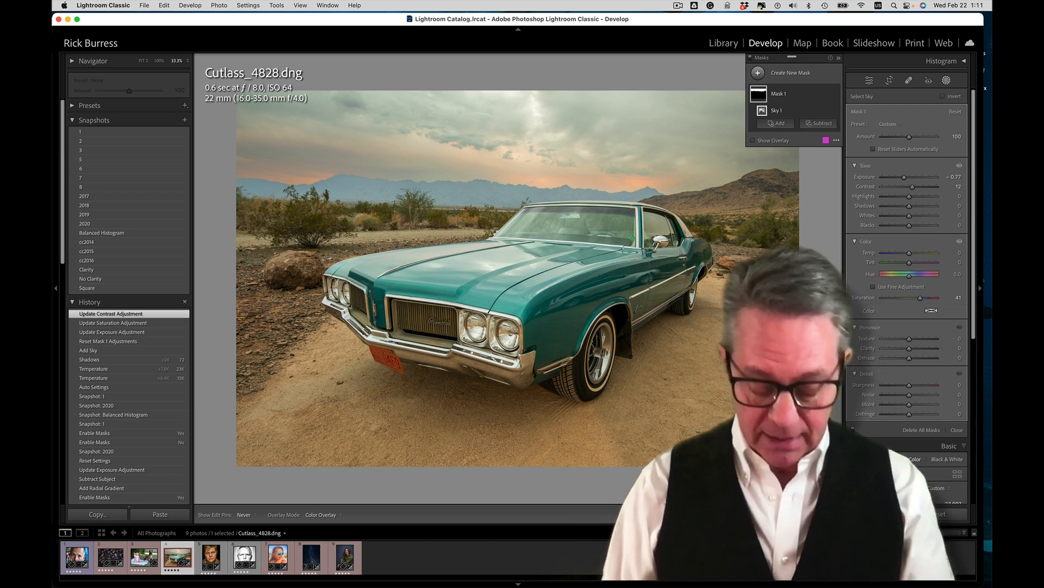
# - Start a new brush mask with a brush size of 14 and reset its adjustment sliders
pyautogui.press('k')
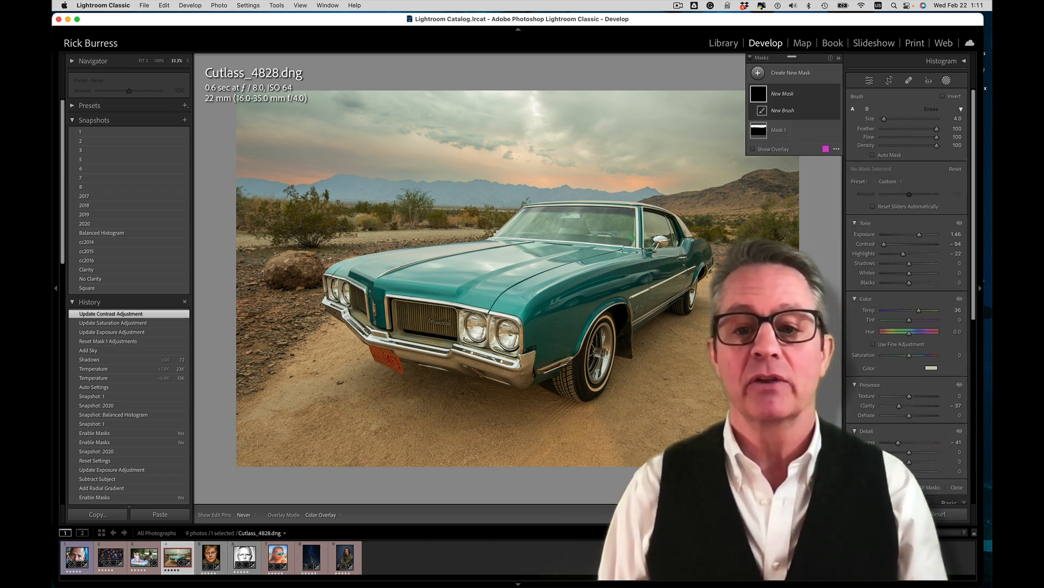
pyautogui.press(']')
pyautogui.press(']')
pyautogui.press(']')
pyautogui.press(']')
pyautogui.press(']')
pyautogui.press(']')
pyautogui.press(']')
pyautogui.press(']')
pyautogui.press(']')
pyautogui.press(']')
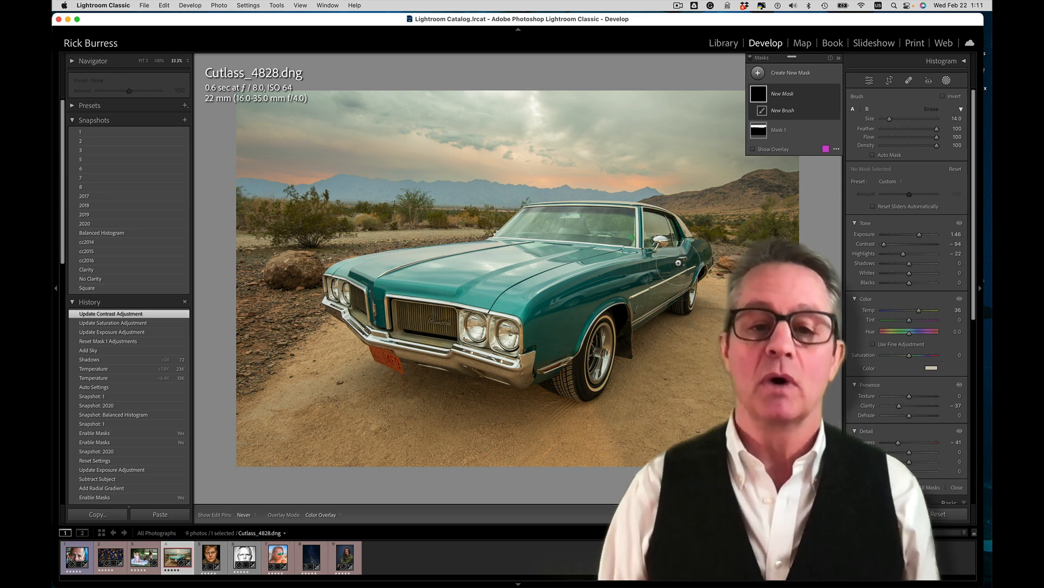
pyautogui.press(']')
pyautogui.press('[')
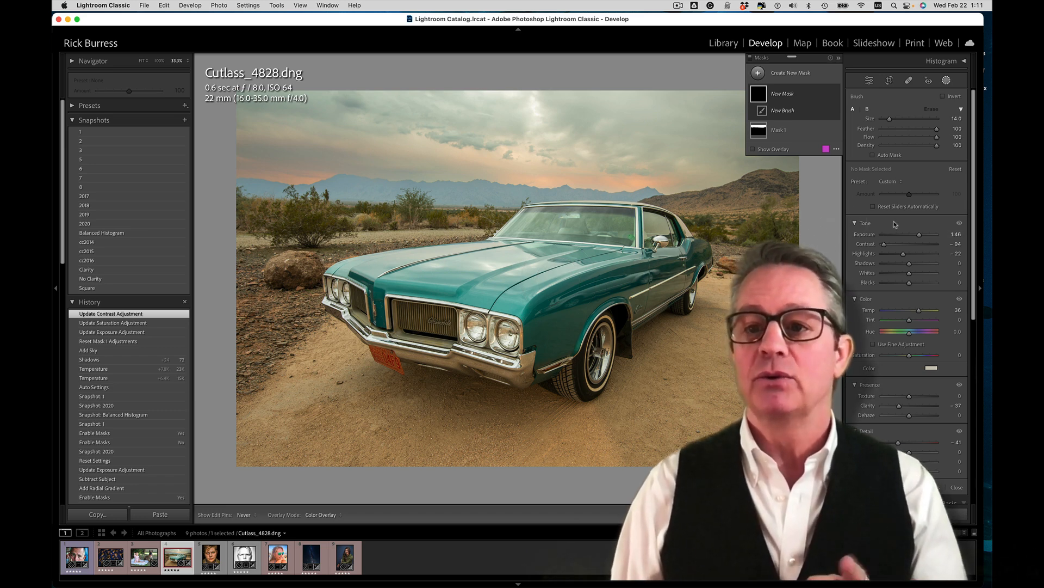
pyautogui.click(956, 169)
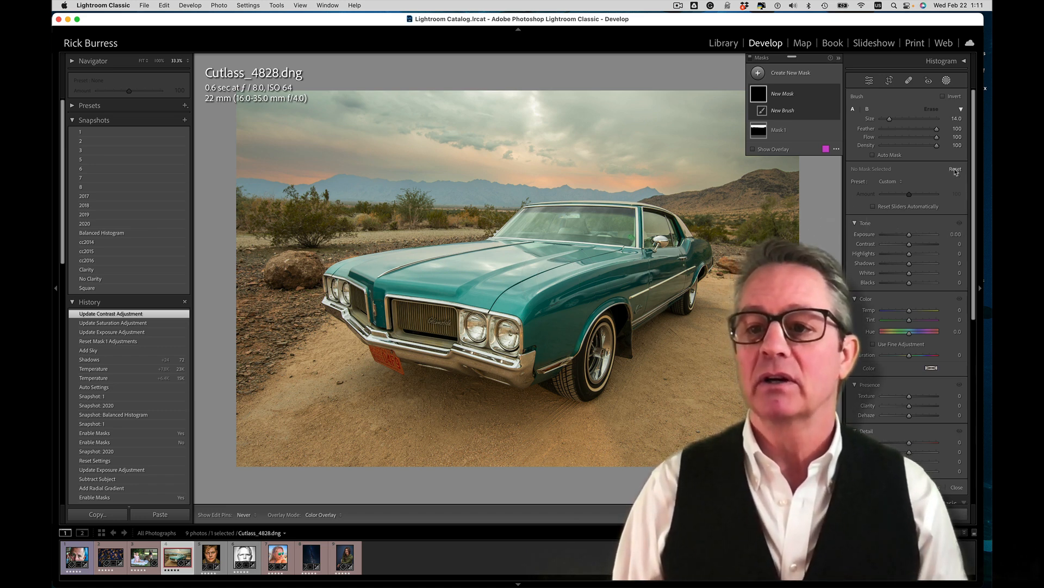
# - Set the brush's Shadows to 31, Texture to 32 and Clarity to 20, with the mask overlay hidden
pyautogui.press('o')
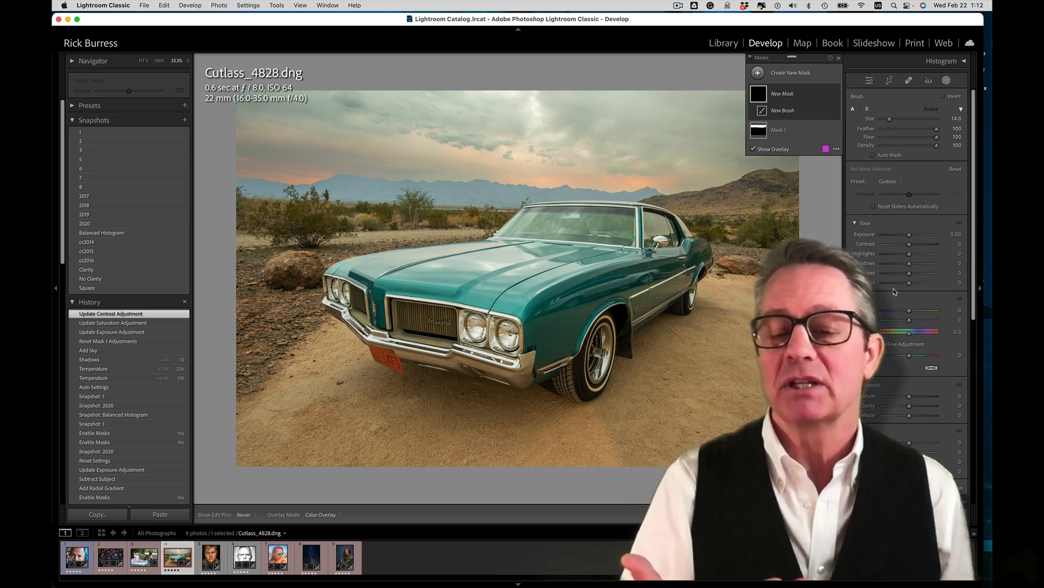
pyautogui.scroll(-3, 894, 316)
pyautogui.scroll(-1, 893, 338)
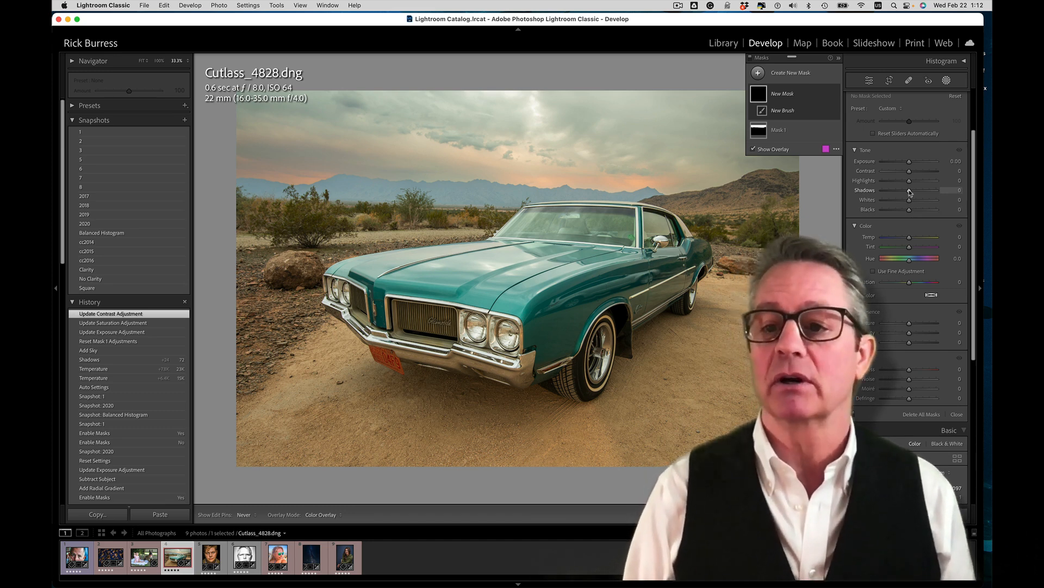
pyautogui.press('o')
pyautogui.moveTo(909, 192); pyautogui.dragTo(919, 192)
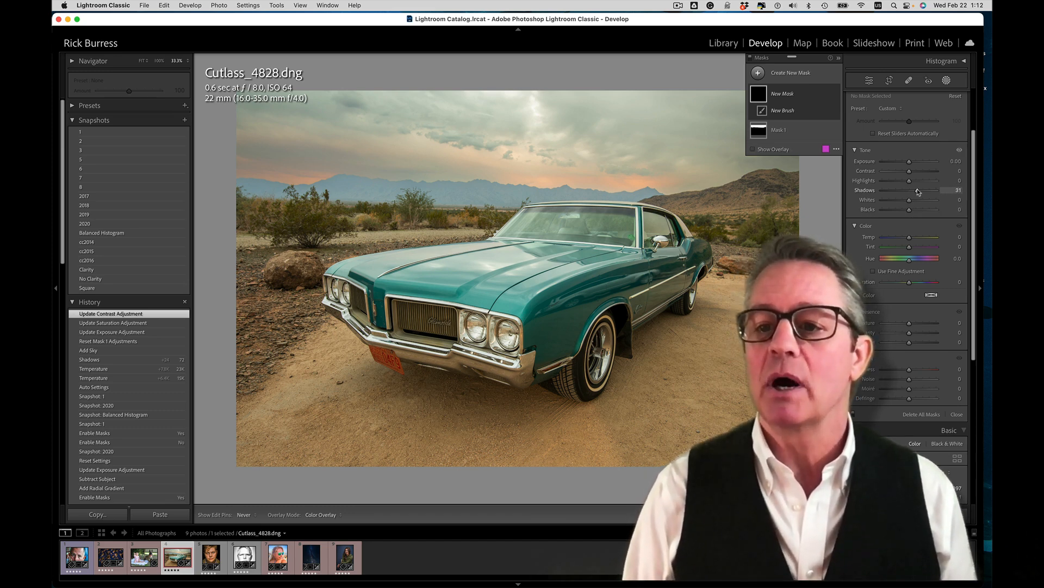
pyautogui.moveTo(909, 323); pyautogui.dragTo(915, 336)
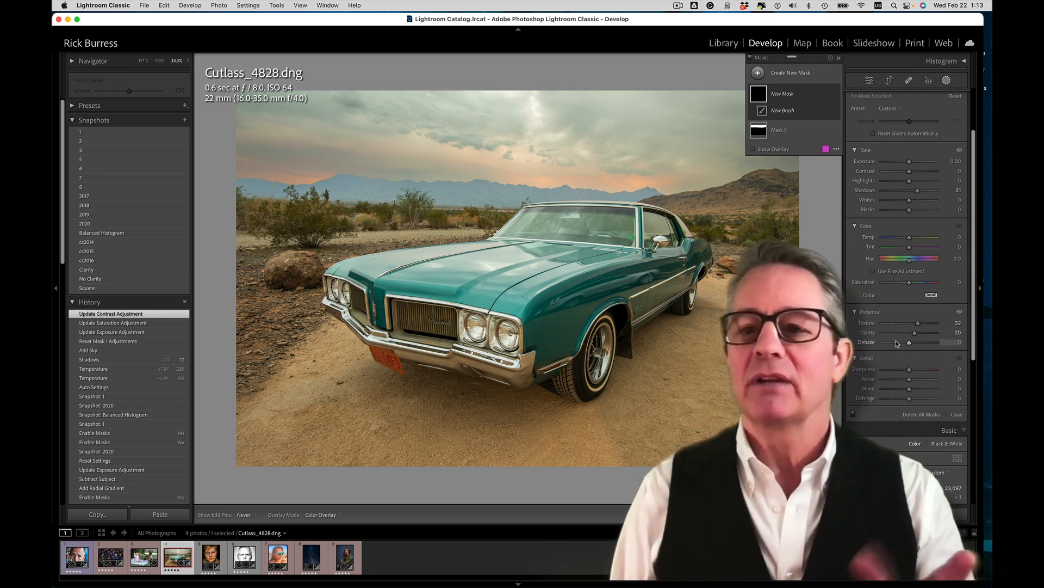
# - Load the "- More Clarity" preset for the brush and reduce the brush size to 10
pyautogui.scroll(3, 920, 259)
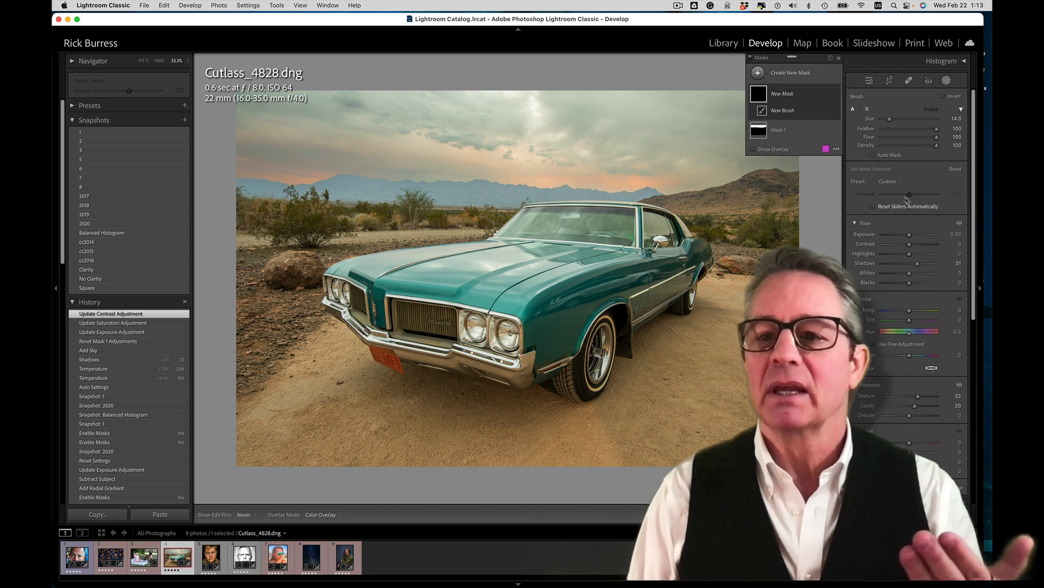
pyautogui.click(887, 182)
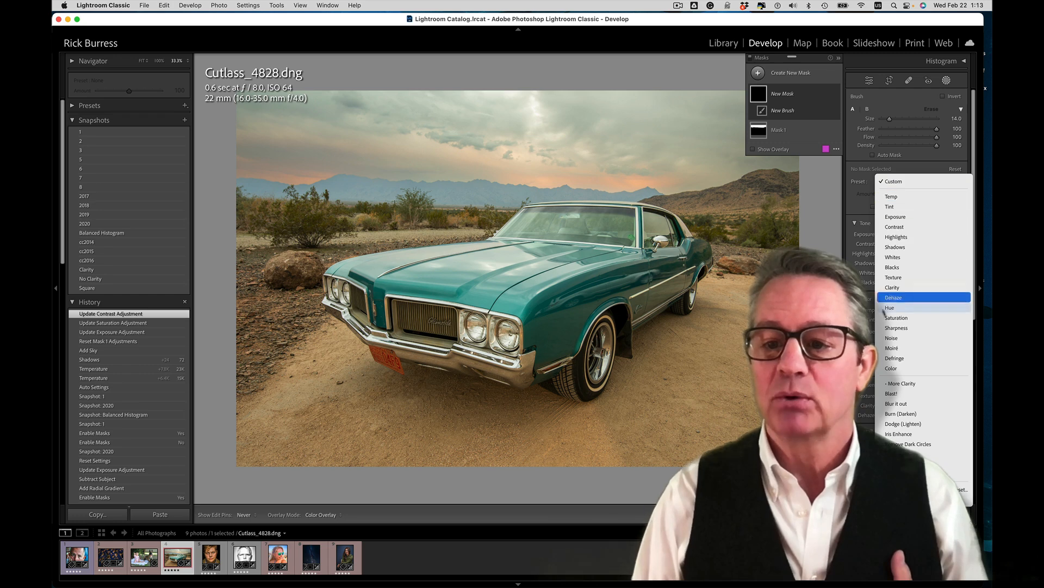
pyautogui.click(923, 383)
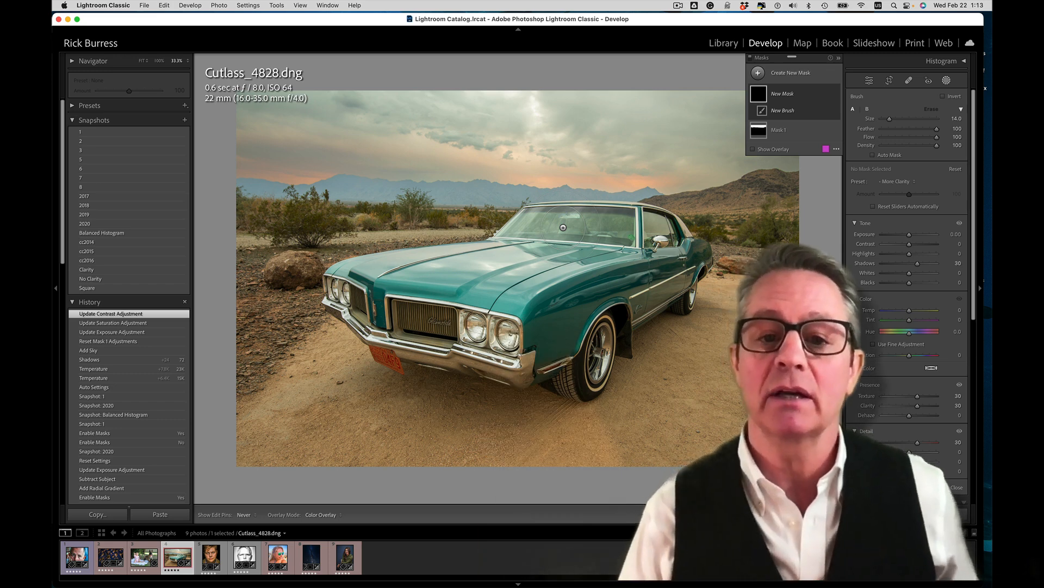
pyautogui.press('[')
pyautogui.press('[')
pyautogui.press('[')
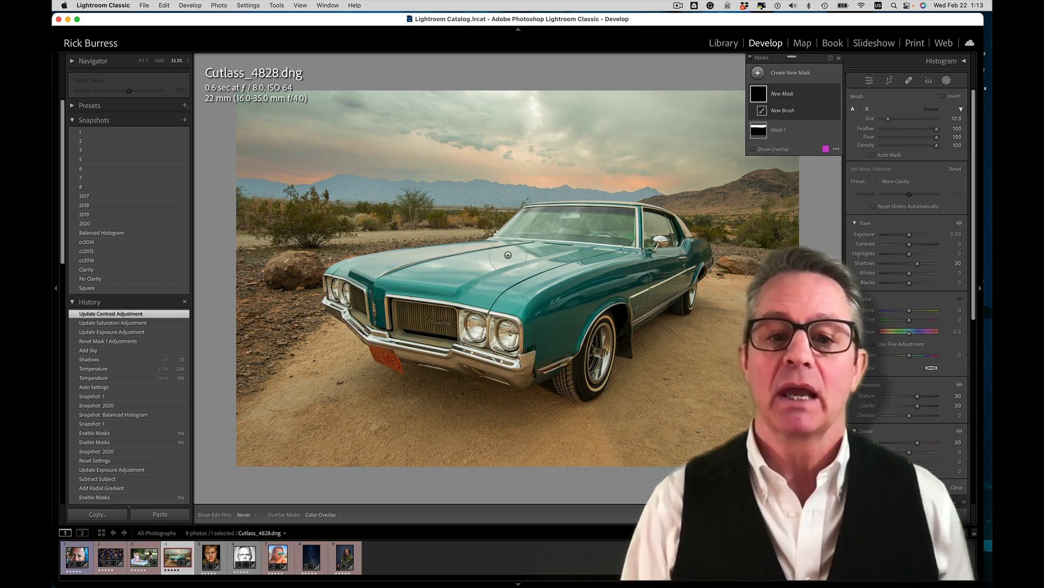
pyautogui.press('[')
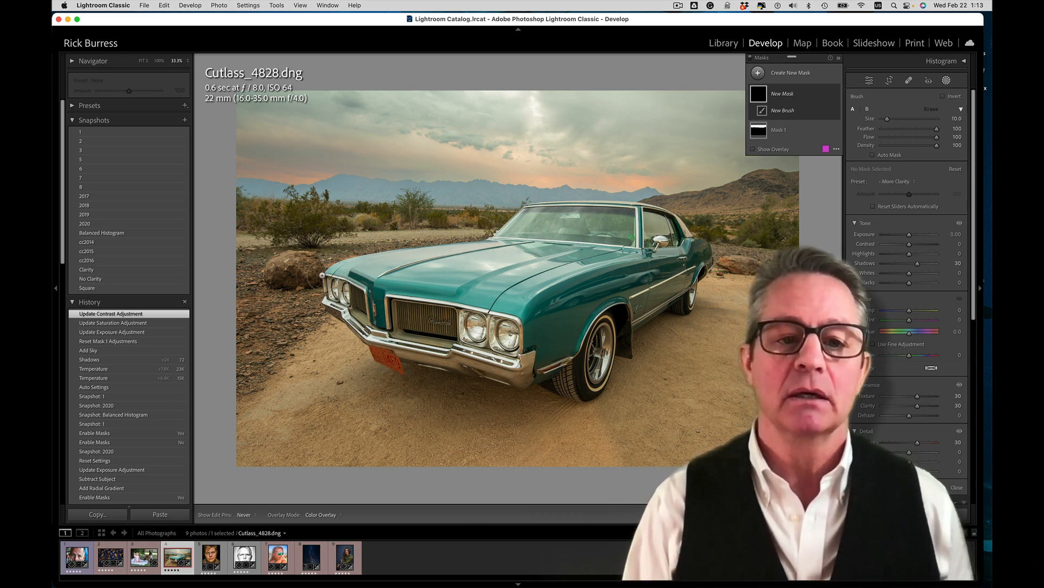
# - Paint the clarity brush over the car's hood and body, then compare the image with this mask hidden and shown
pyautogui.moveTo(322, 275)
pyautogui.mouseDown()
pyautogui.moveTo(335, 259)
pyautogui.moveTo(489, 225)
pyautogui.mouseUp()
pyautogui.moveTo(568, 217)
pyautogui.mouseDown()
pyautogui.moveTo(697, 233)
pyautogui.moveTo(686, 303)
pyautogui.moveTo(631, 333)
pyautogui.moveTo(595, 380)
pyautogui.moveTo(410, 375)
pyautogui.moveTo(346, 353)
pyautogui.moveTo(314, 308)
pyautogui.moveTo(307, 268)
pyautogui.mouseUp()
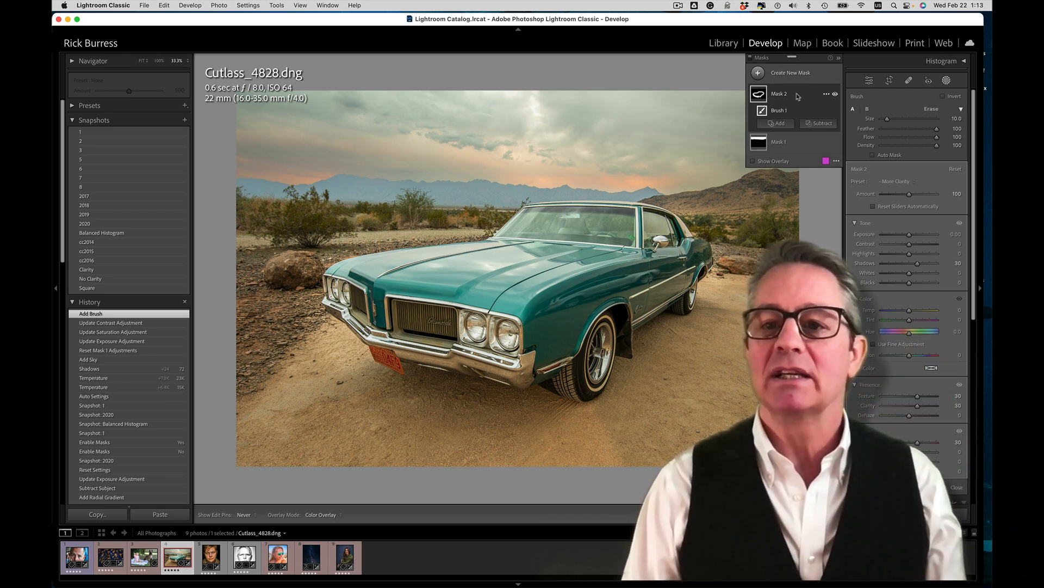
pyautogui.moveTo(763, 97)
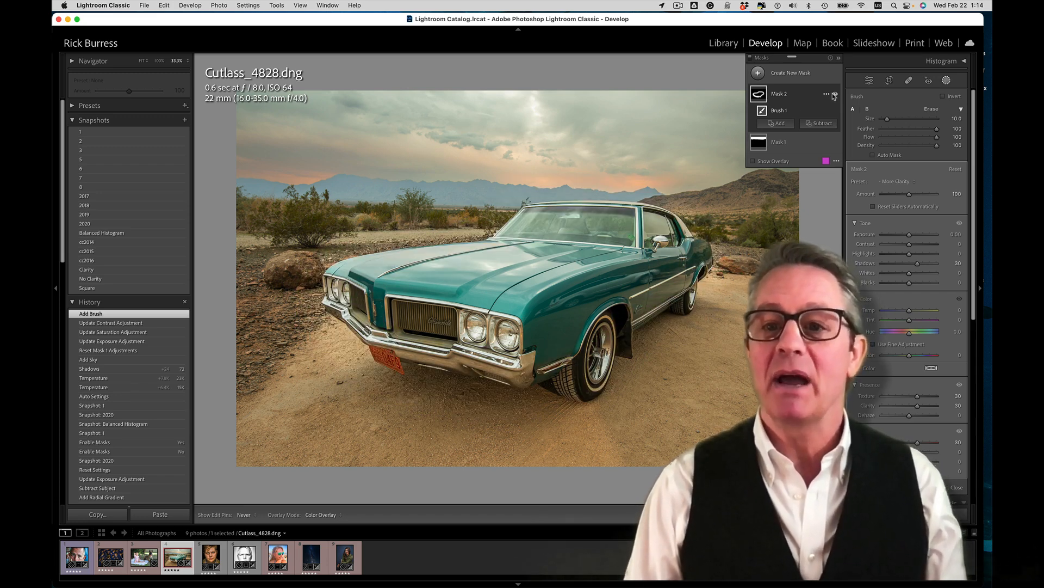
pyautogui.click(835, 95)
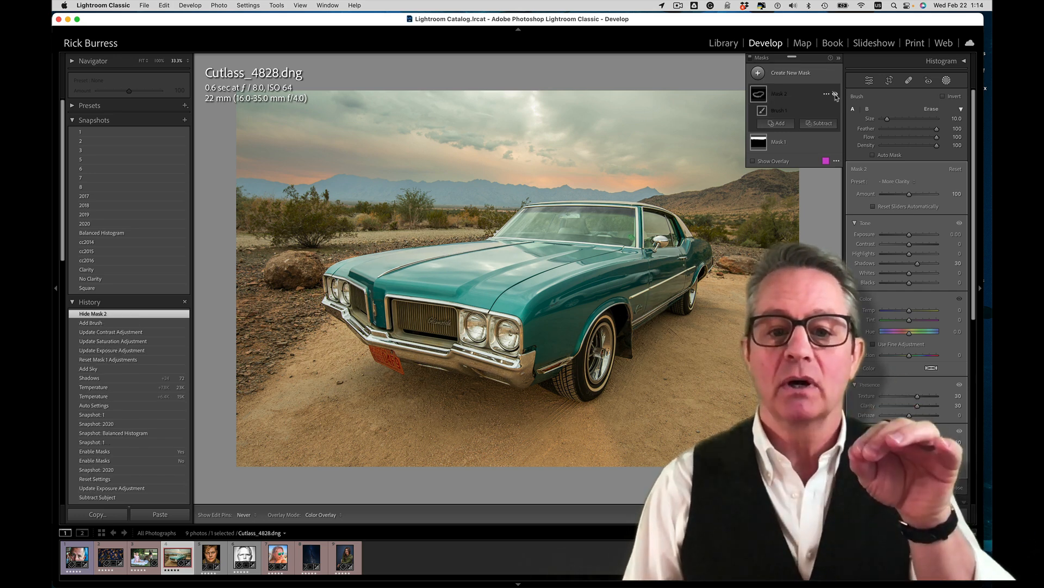
pyautogui.click(835, 95)
pyautogui.click(835, 95)
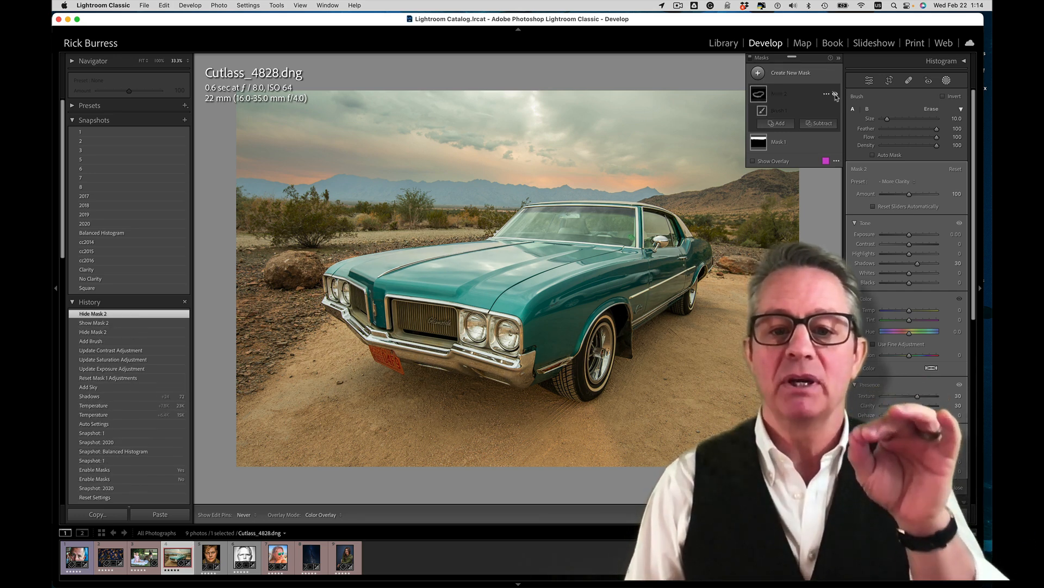
pyautogui.click(835, 94)
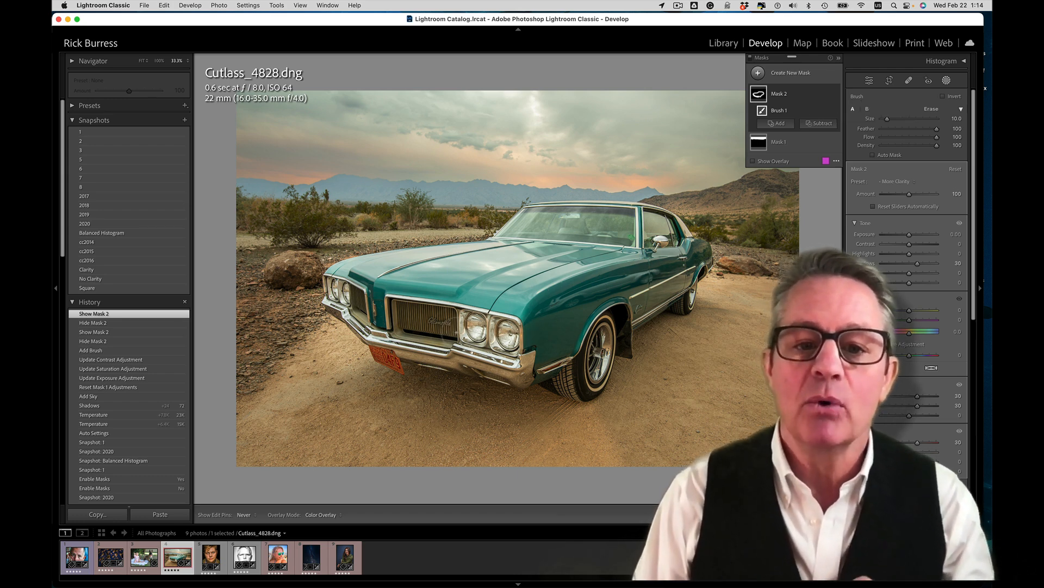
# - Extend the clarity brush mask over the car's grille, headlights, front licence plate and front wheel
pyautogui.moveTo(410, 320); pyautogui.dragTo(536, 331)
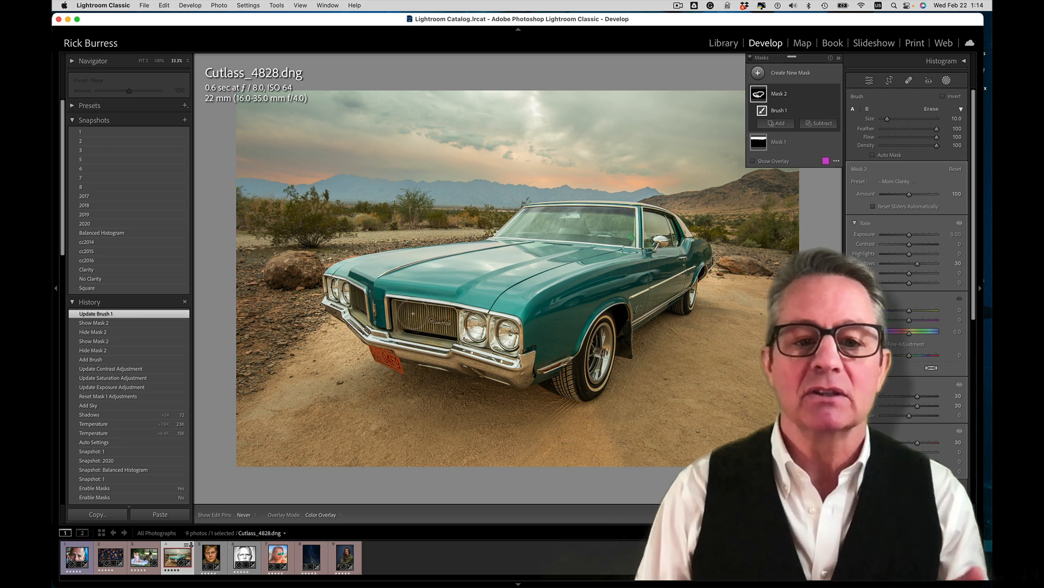
pyautogui.moveTo(357, 295); pyautogui.dragTo(374, 314)
pyautogui.moveTo(376, 351); pyautogui.dragTo(393, 361)
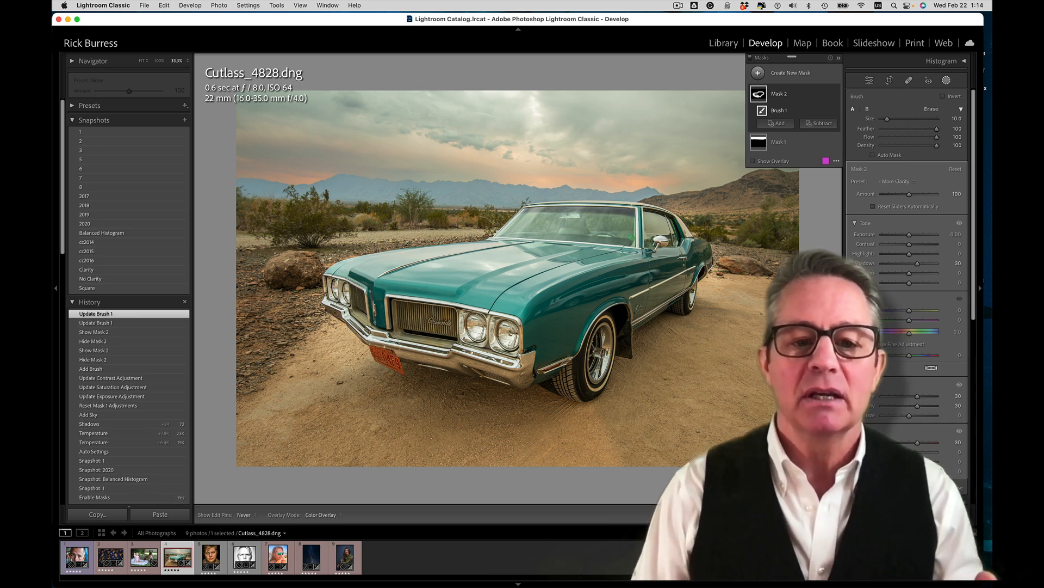
pyautogui.moveTo(597, 354)
pyautogui.mouseDown()
pyautogui.moveTo(577, 374)
pyautogui.moveTo(592, 370)
pyautogui.mouseUp()
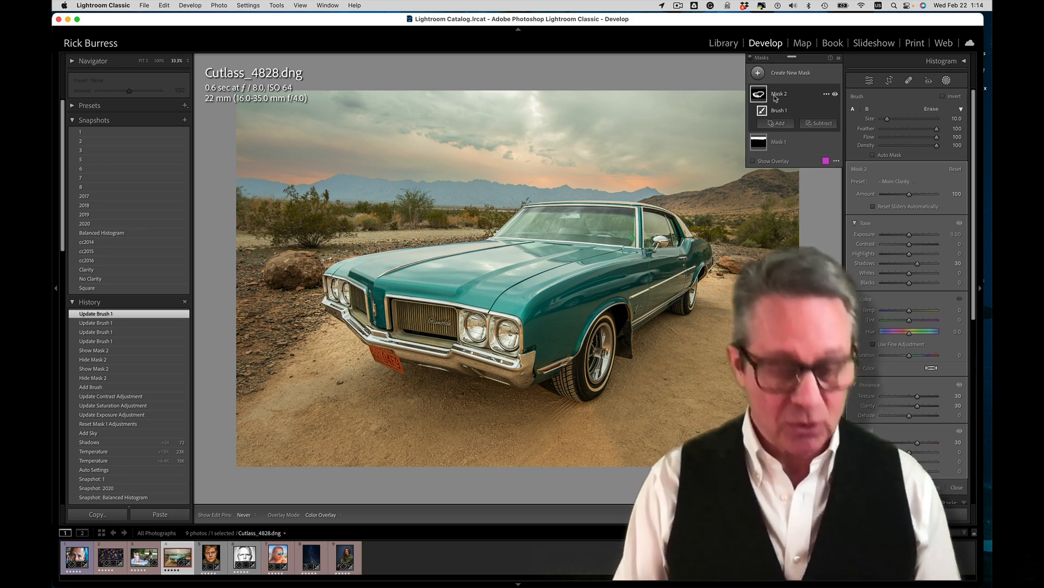
# - Intersect the clarity brush mask with a Select Subject mask to confine it to the car
pyautogui.press('alt')
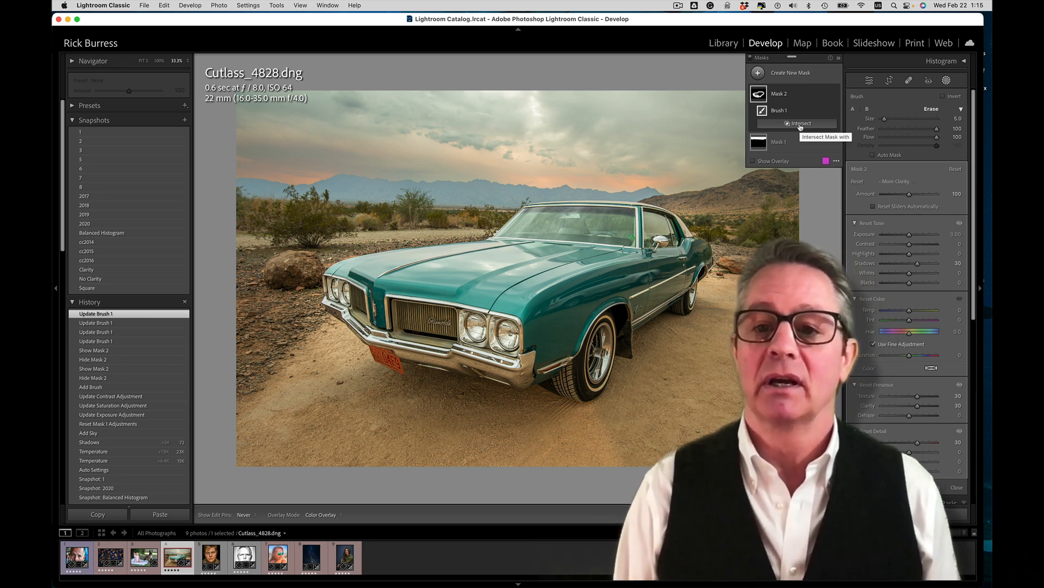
pyautogui.click(801, 124)
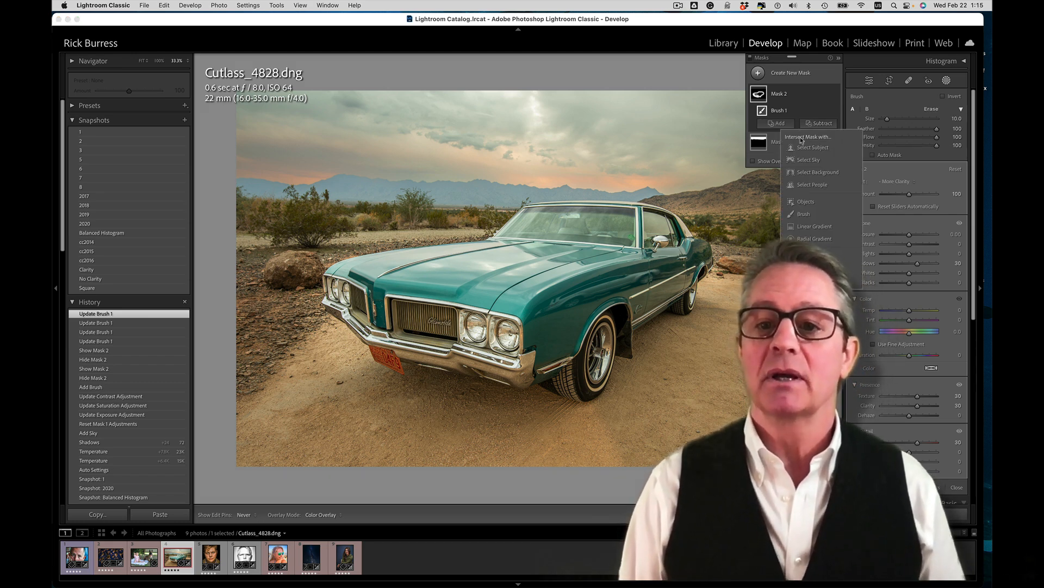
pyautogui.click(800, 148)
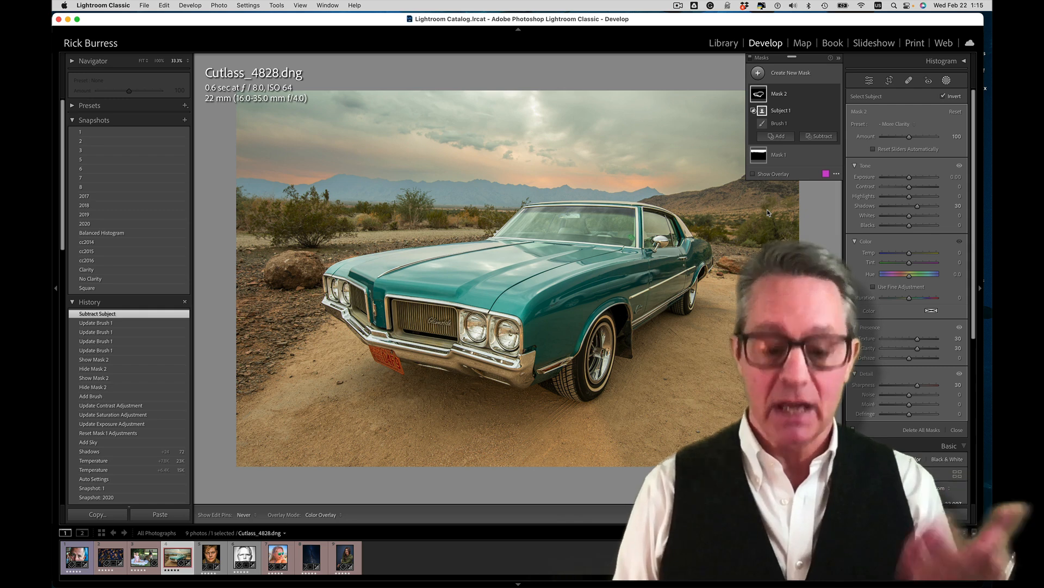
# - Start a new brush mask, reset its adjustment sliders and set its Exposure to -1.60
pyautogui.press('k')
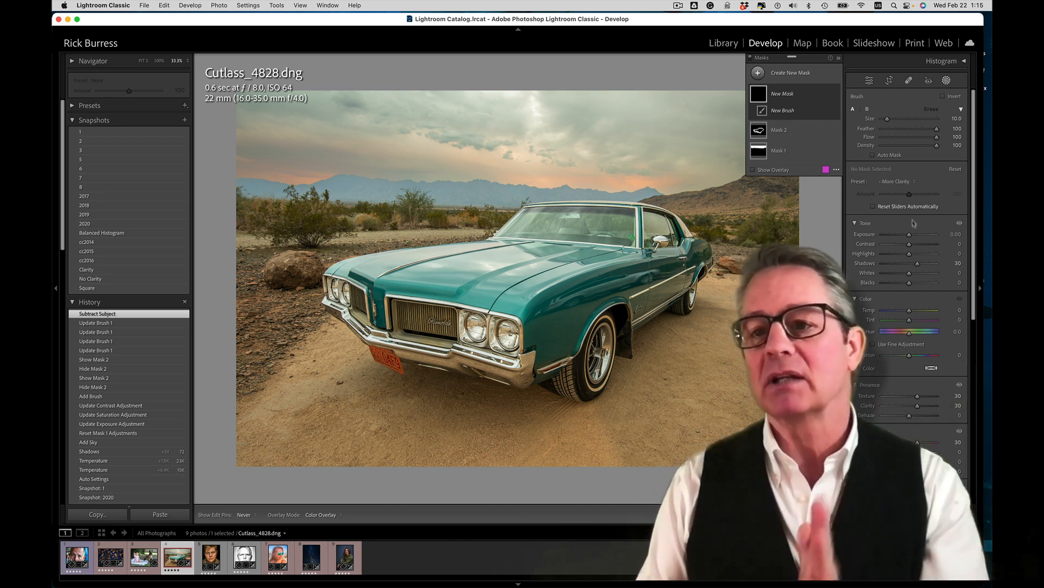
pyautogui.click(955, 169)
pyautogui.moveTo(909, 234); pyautogui.dragTo(900, 237)
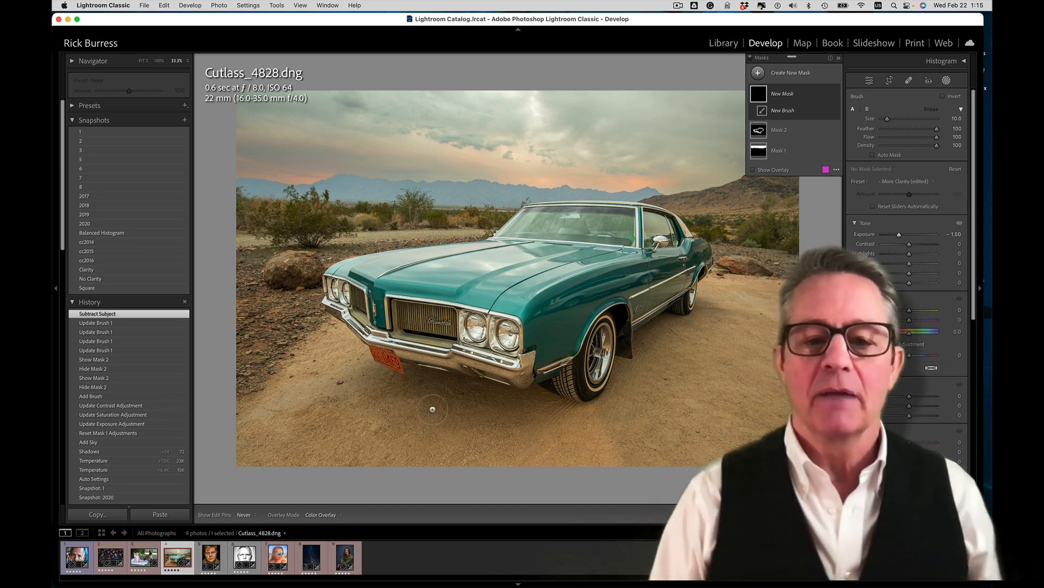
# - Increase the brush size to 15 and paint the darkening mask along the ground beneath and beside the car
pyautogui.press(']')
pyautogui.press(']')
pyautogui.press(']')
pyautogui.press(']')
pyautogui.press(']')
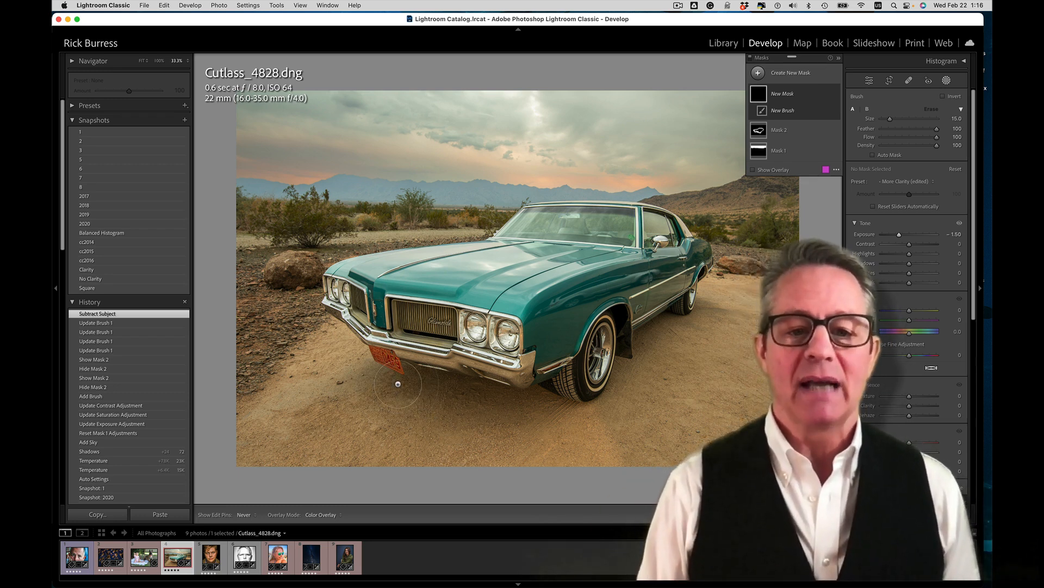
pyautogui.moveTo(362, 385)
pyautogui.mouseDown()
pyautogui.moveTo(519, 403)
pyautogui.moveTo(589, 373)
pyautogui.mouseUp()
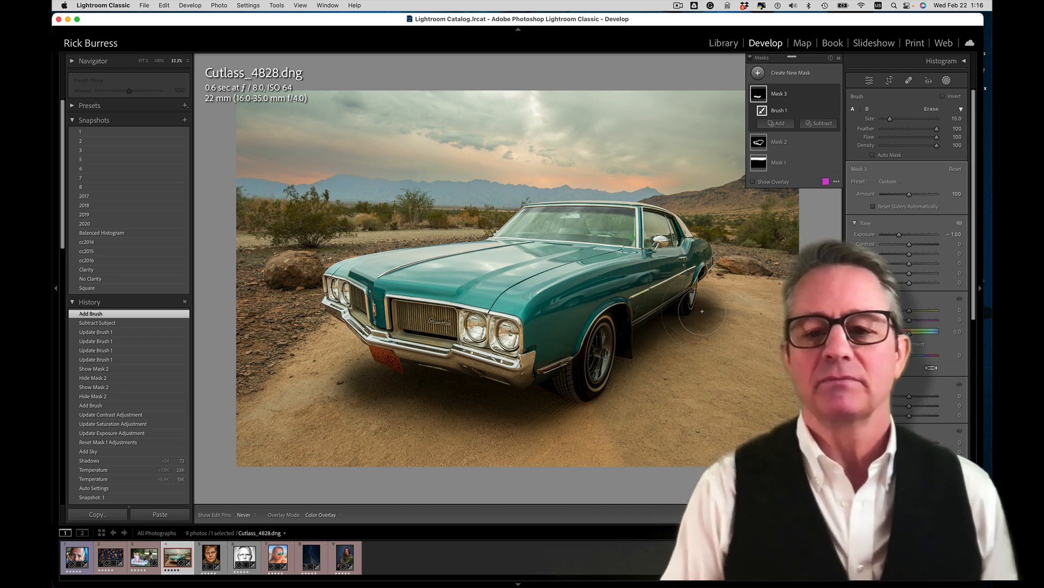
pyautogui.click(667, 370)
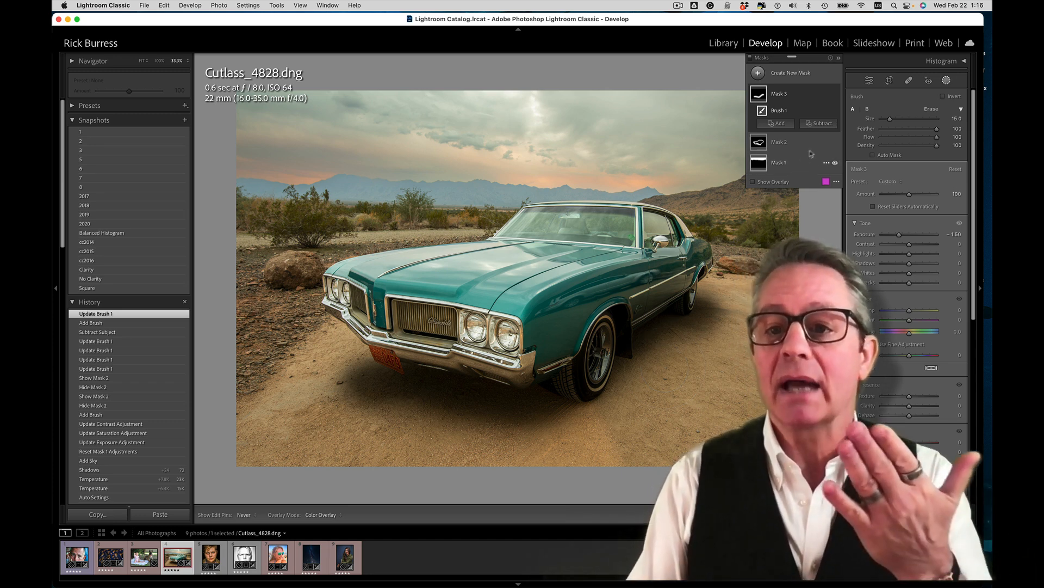
# - Subtract the subject from the ground shadow mask and set its Exposure to -0.69
pyautogui.click(823, 125)
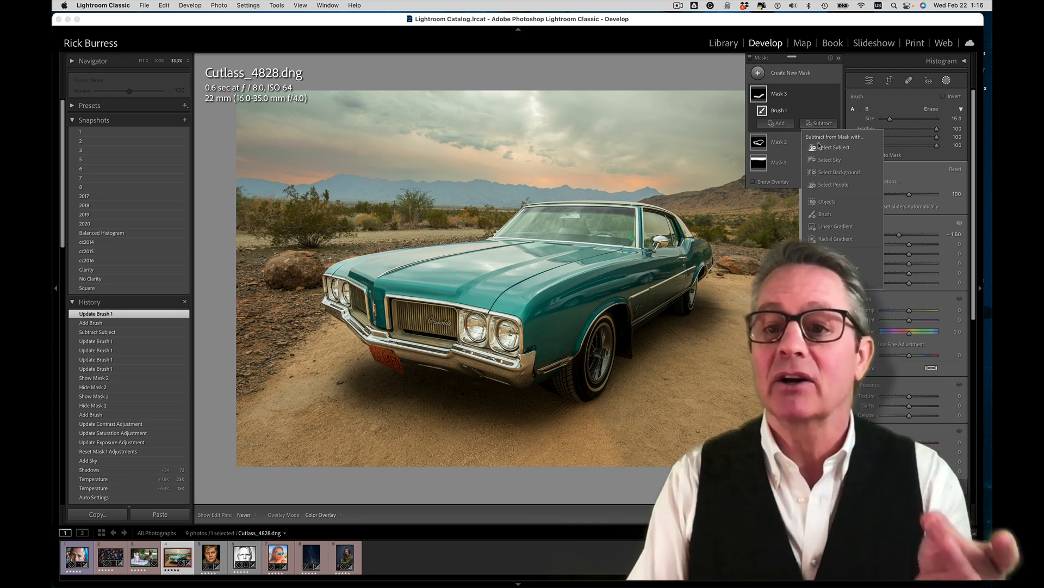
pyautogui.click(830, 148)
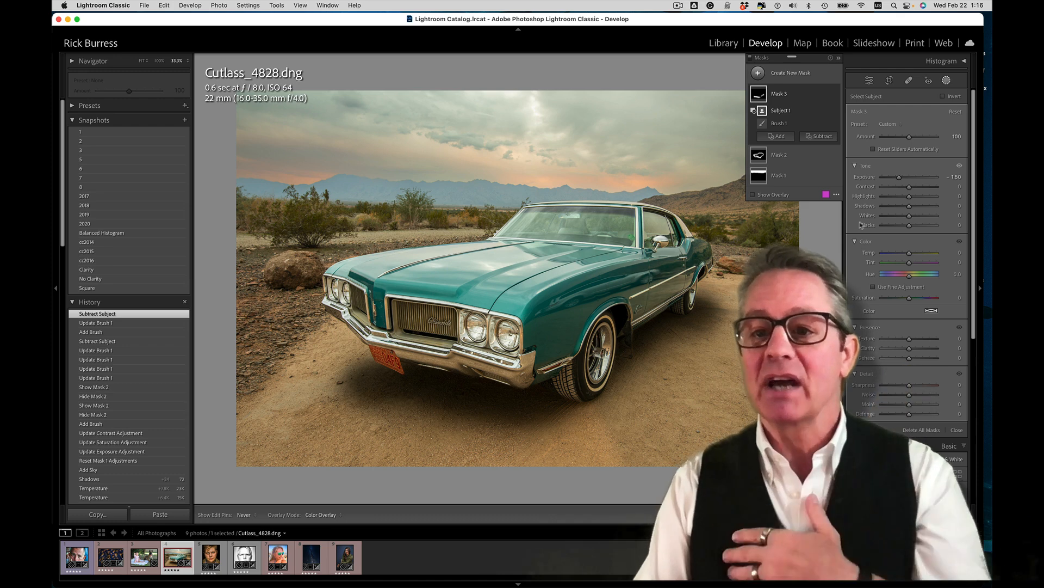
pyautogui.moveTo(900, 179); pyautogui.dragTo(906, 181)
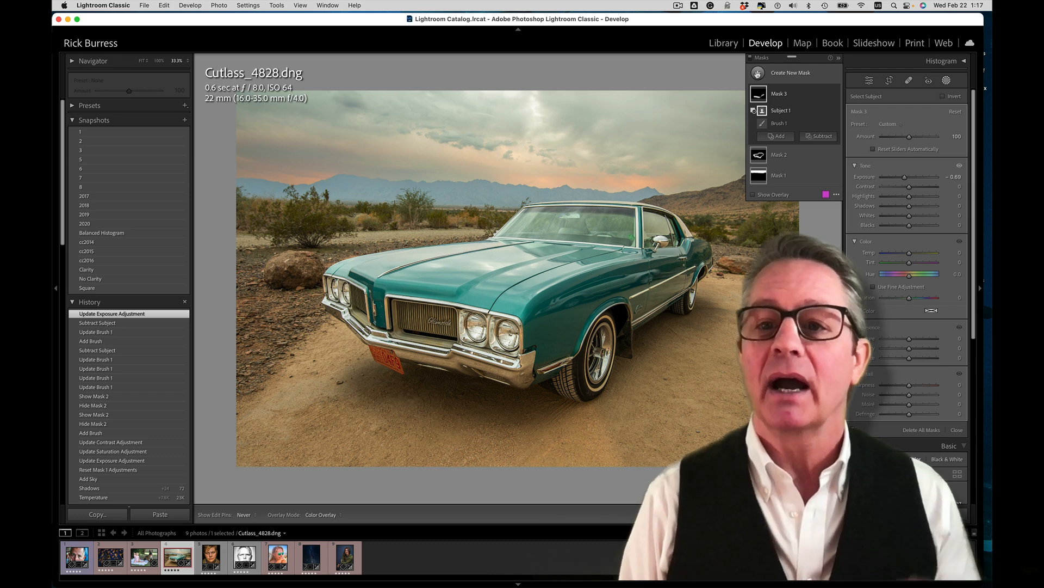
# - Add an inverted radial gradient mask centred on the car to darken the edges of the photo
pyautogui.click(758, 74)
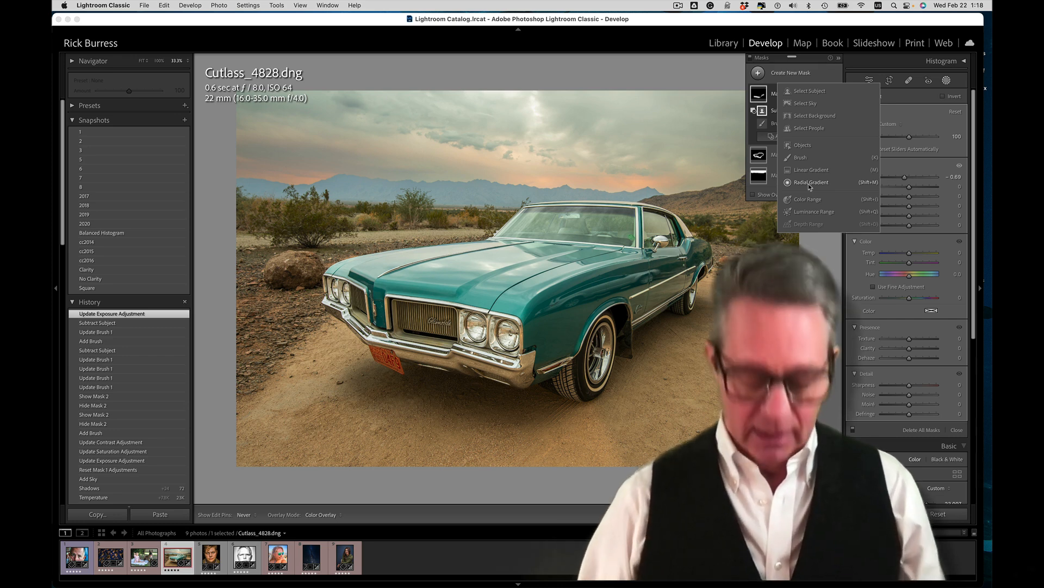
pyautogui.click(808, 184)
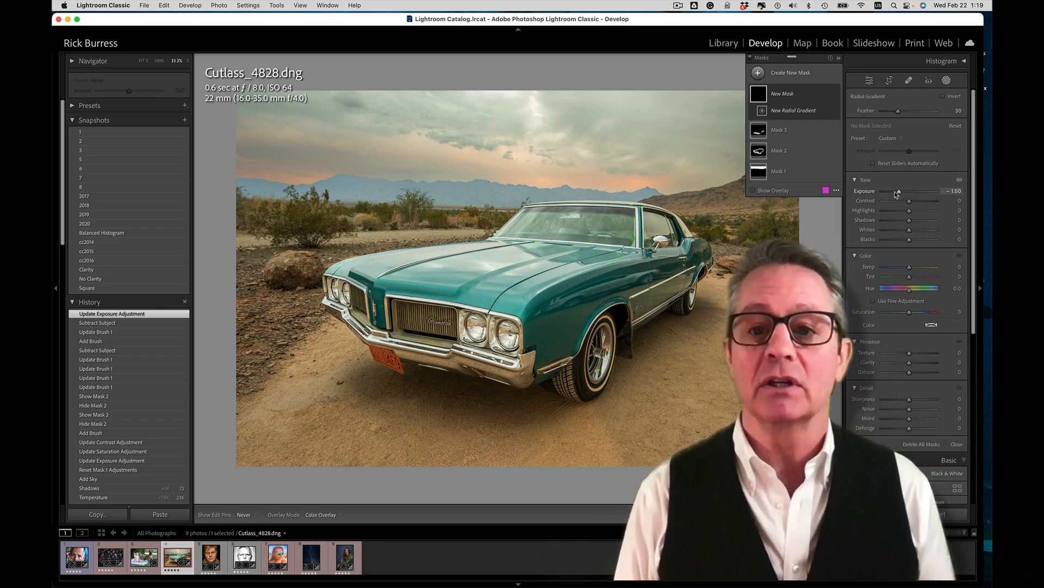
pyautogui.press("'")
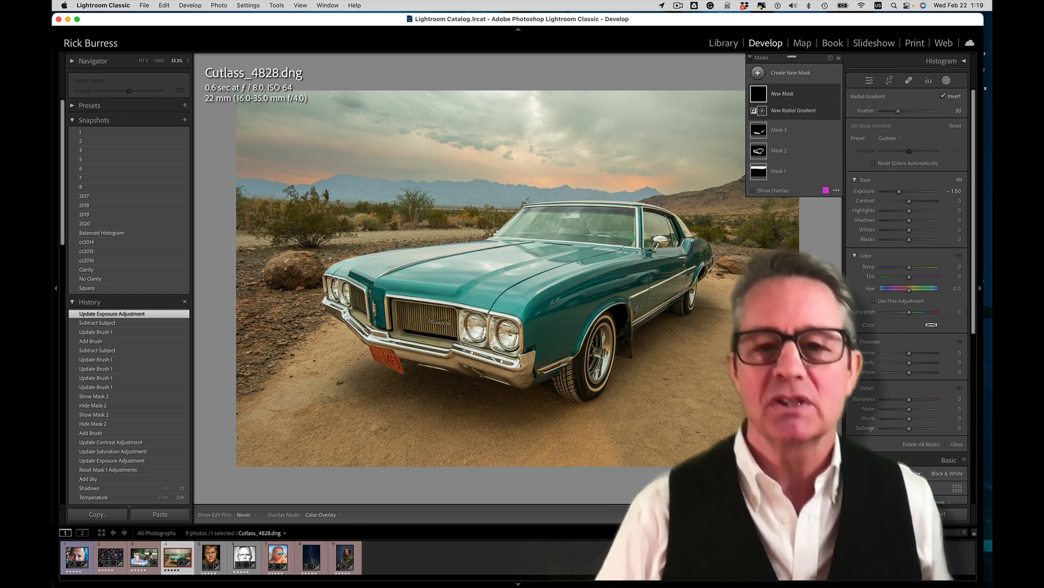
pyautogui.moveTo(486, 267); pyautogui.dragTo(742, 397)
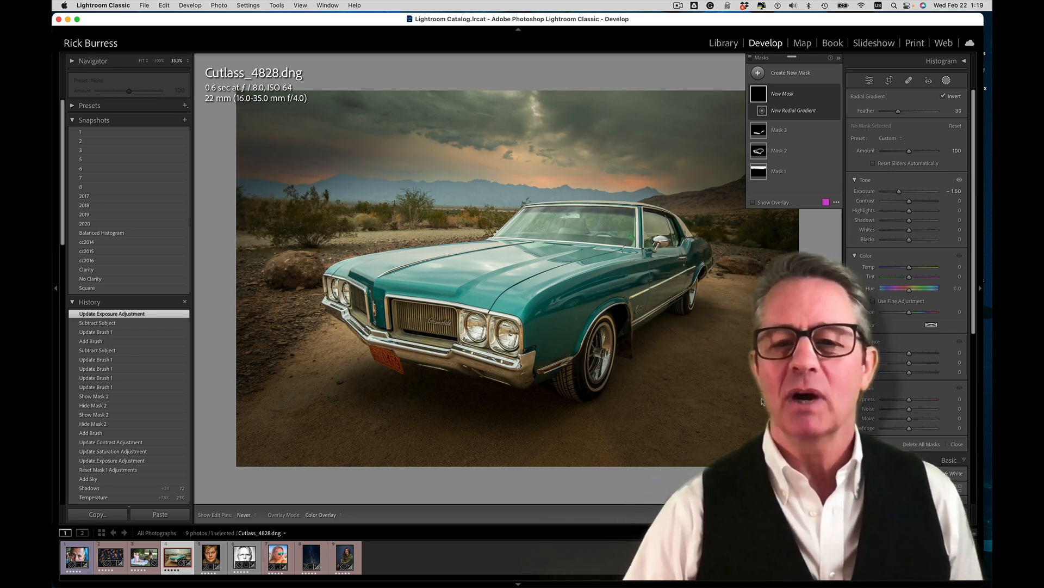
pyautogui.moveTo(762, 402); pyautogui.dragTo(762, 402)
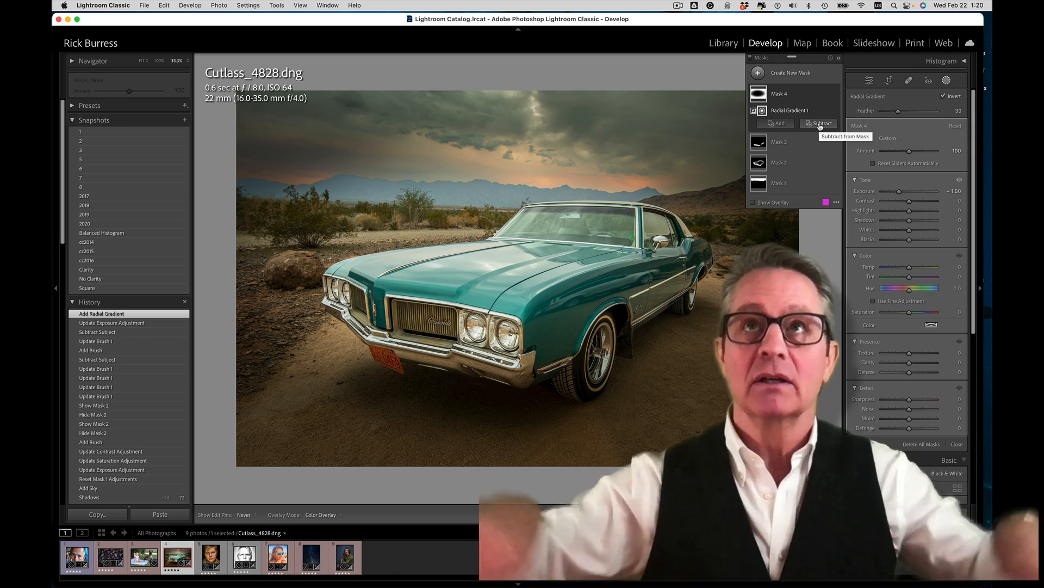
# - Subtract the subject from the radial gradient mask and set its Exposure to -0.83
pyautogui.click(820, 124)
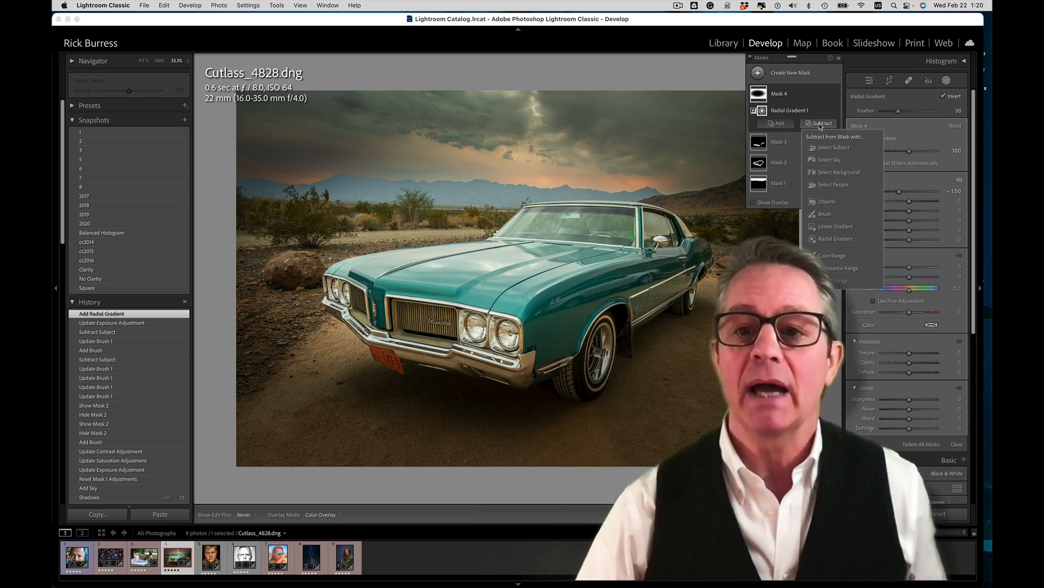
pyautogui.click(823, 148)
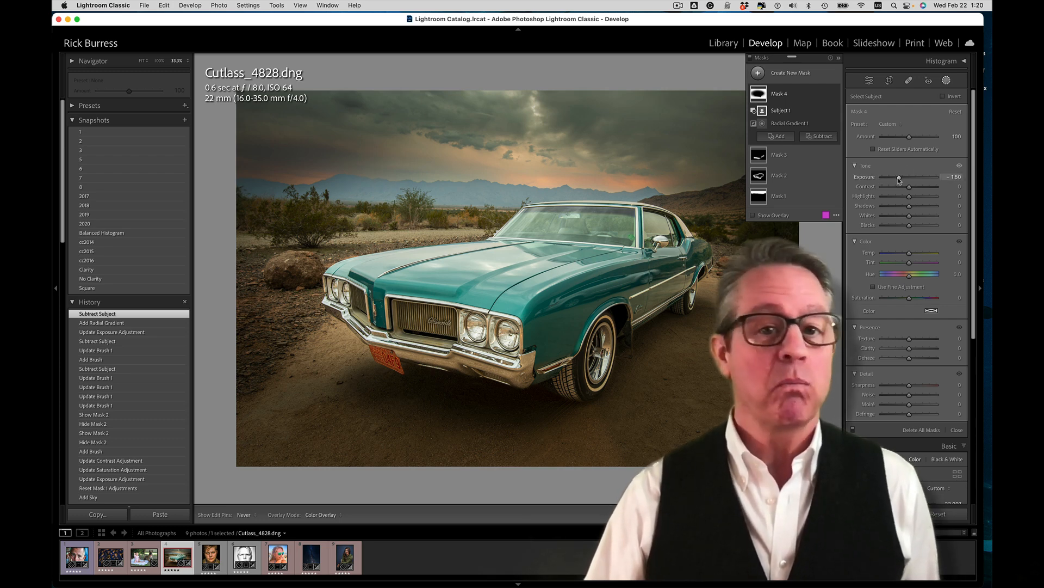
pyautogui.moveTo(901, 178)
pyautogui.mouseDown()
pyautogui.moveTo(917, 180)
pyautogui.moveTo(904, 178)
pyautogui.mouseUp()
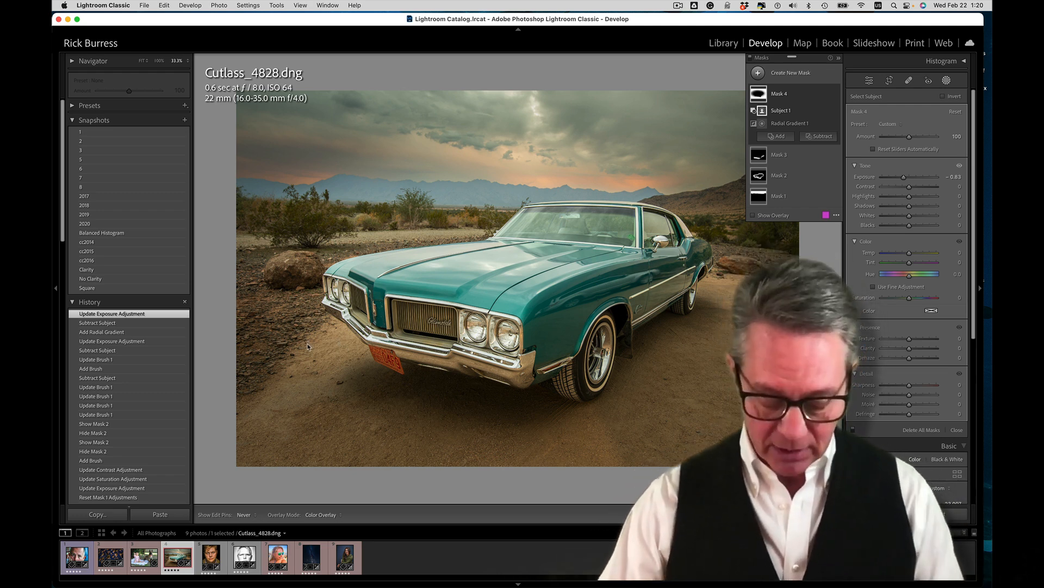
# - Paint a new darkening brush mask over the bright ground beside the car's front bumper
pyautogui.press('k')
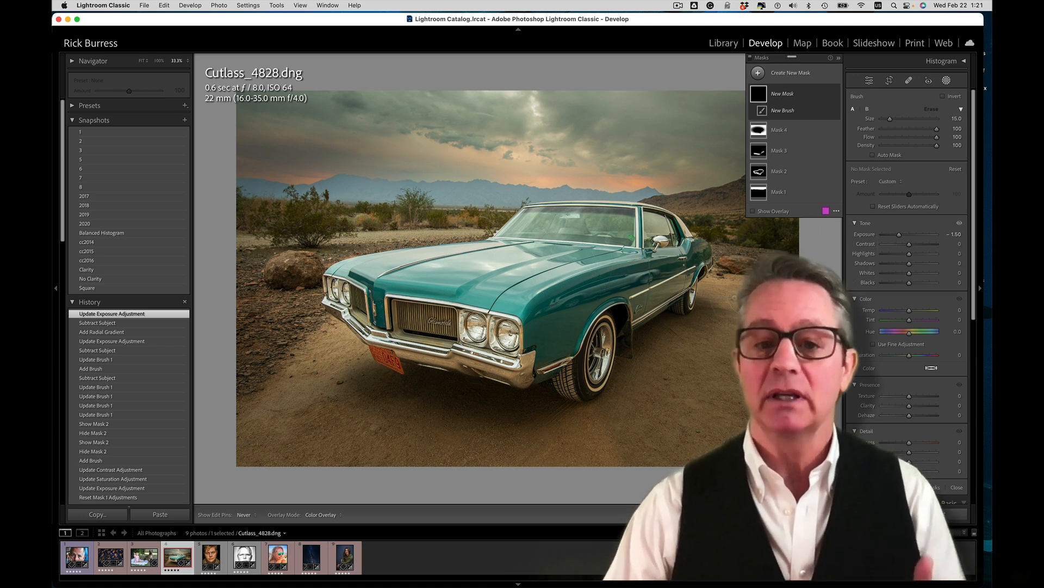
pyautogui.moveTo(320, 344); pyautogui.dragTo(361, 341)
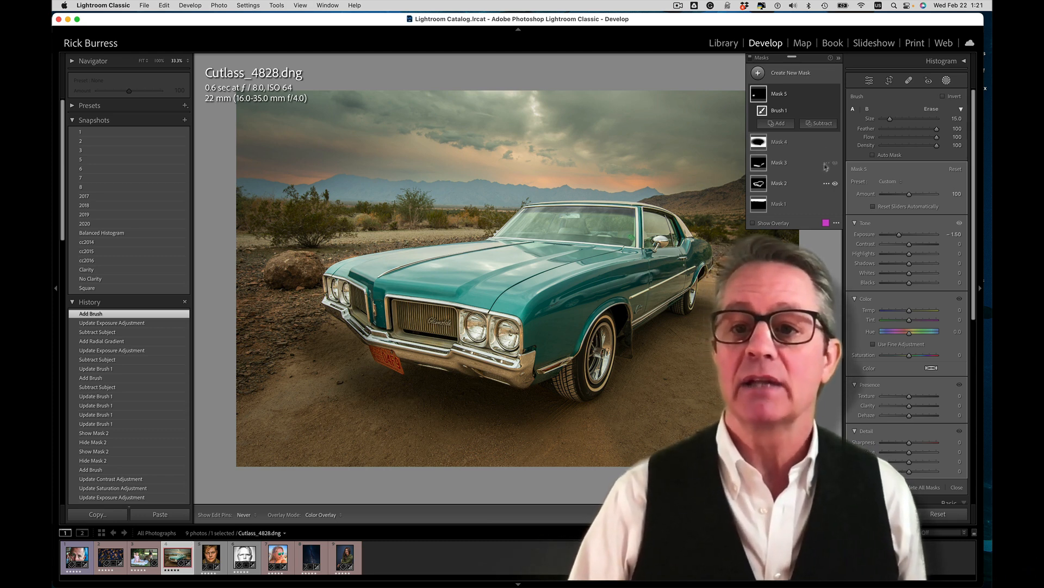
# - Subtract the subject from the new brush mask beside the bumper and set its Exposure to -0.68
pyautogui.click(819, 124)
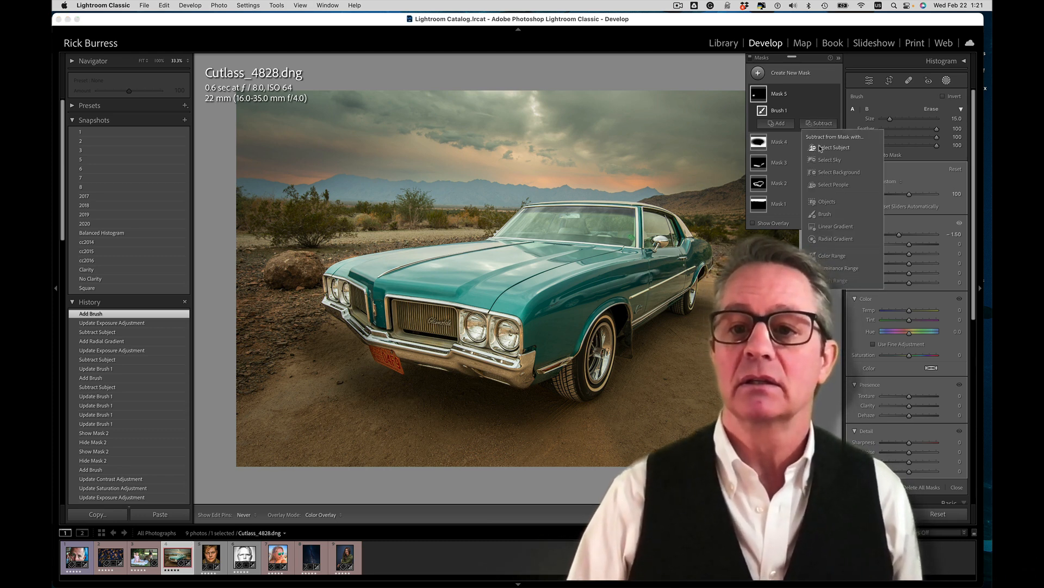
pyautogui.click(821, 148)
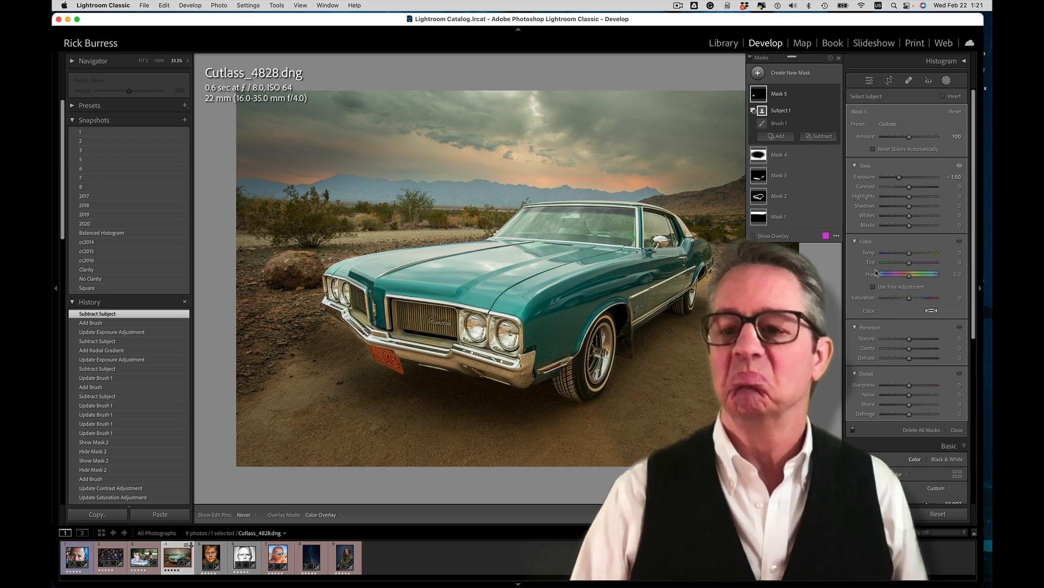
pyautogui.moveTo(899, 180); pyautogui.dragTo(905, 180)
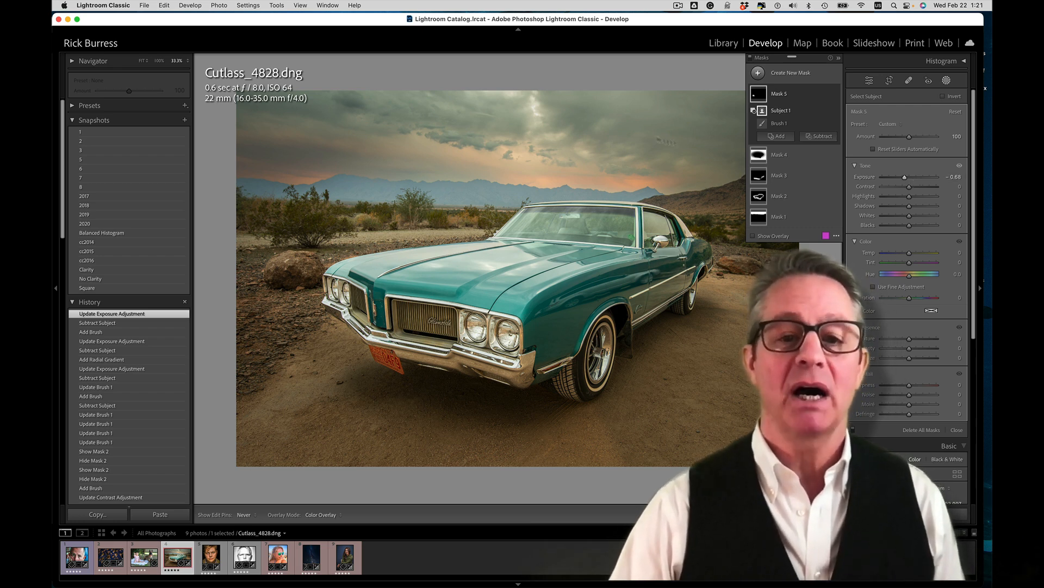
# - Save the current edit as a new snapshot named BPSOP
pyautogui.click(185, 121)
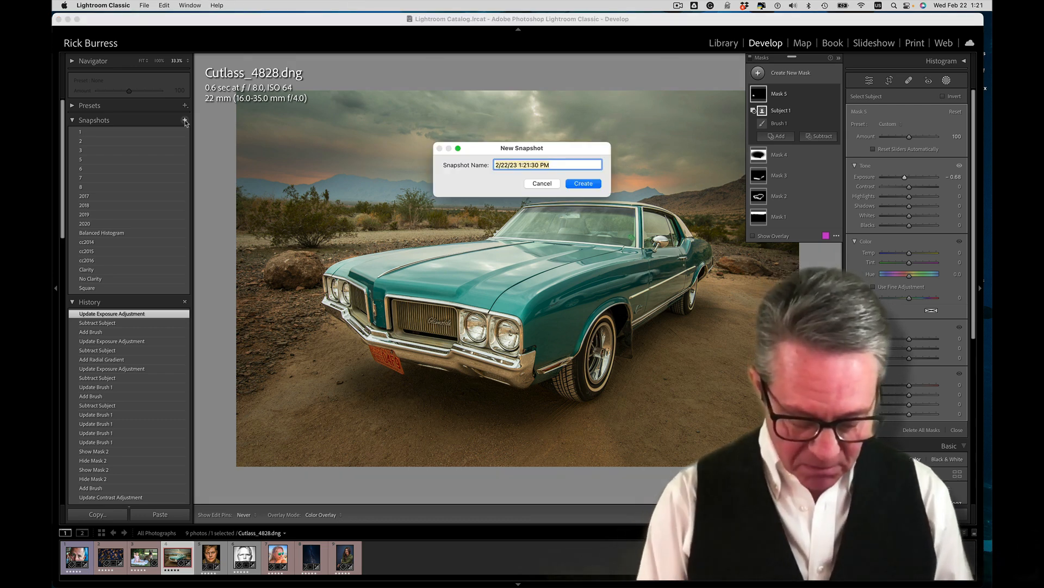
pyautogui.write('BPSOP')
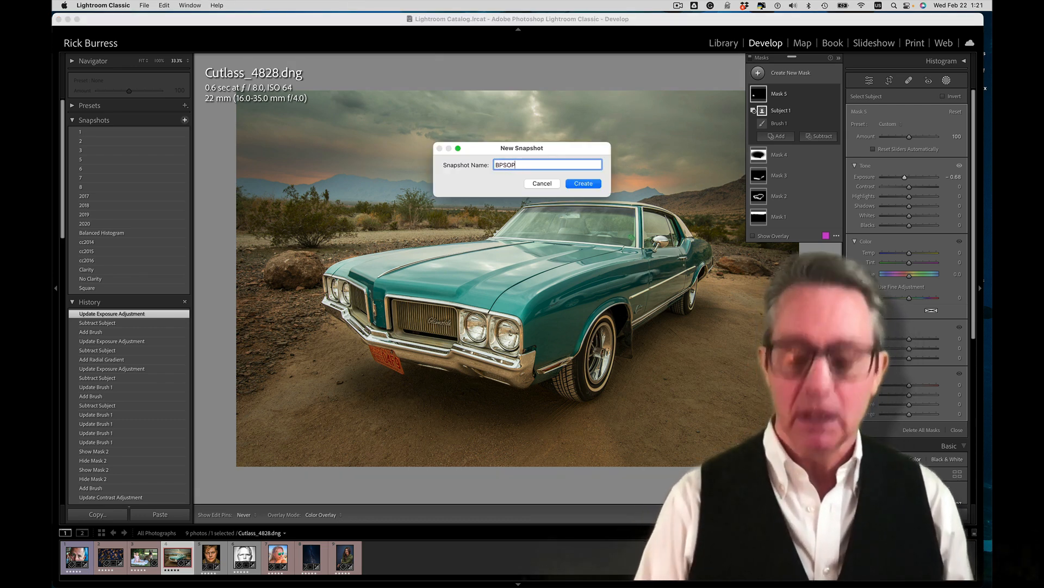
pyautogui.press('Return')
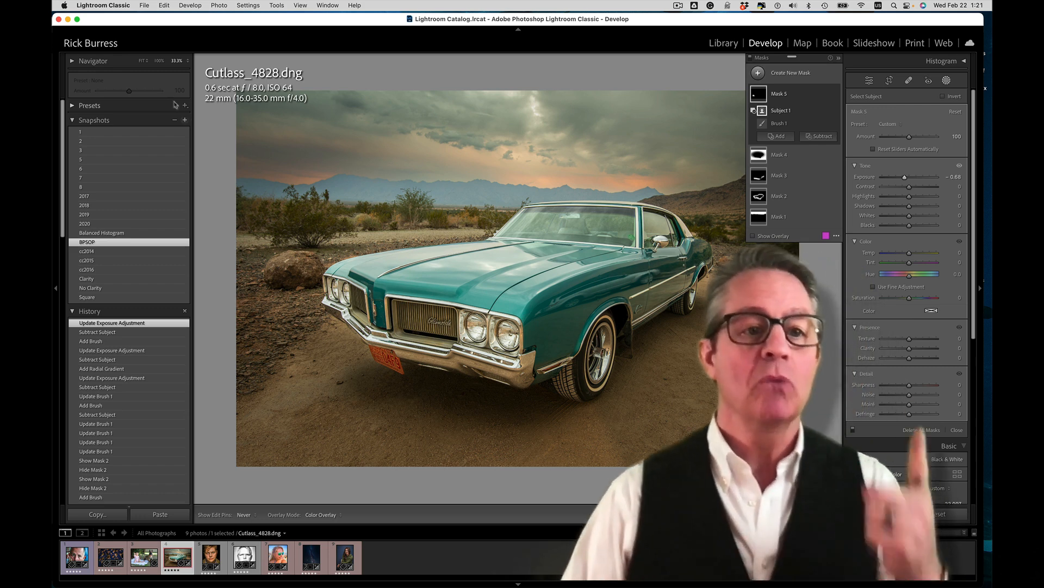
# - Compare snapshot 1 with snapshot BPSOP, then check the BPSOP edit against its before view
pyautogui.click(98, 133)
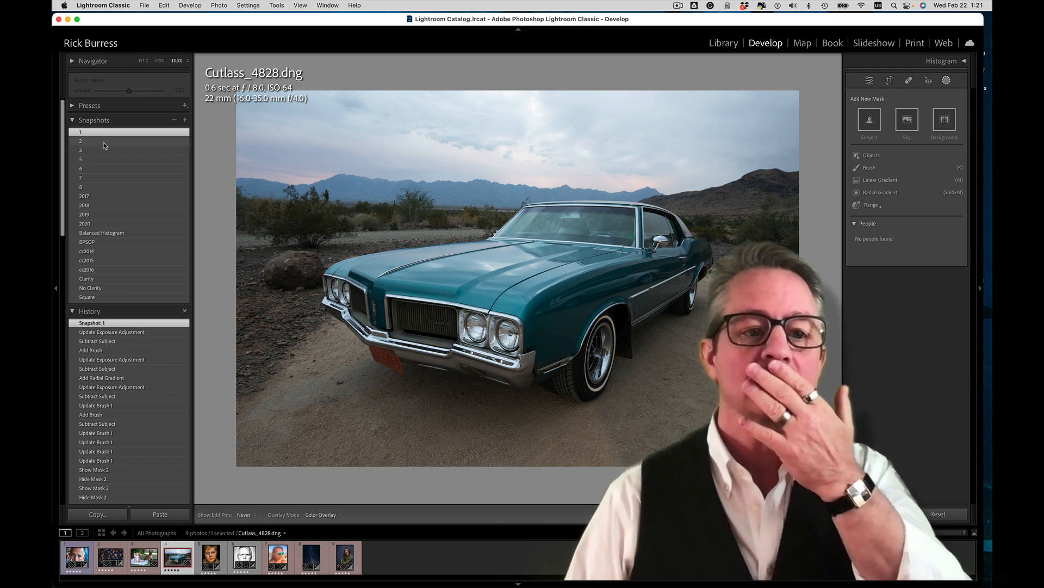
pyautogui.click(99, 244)
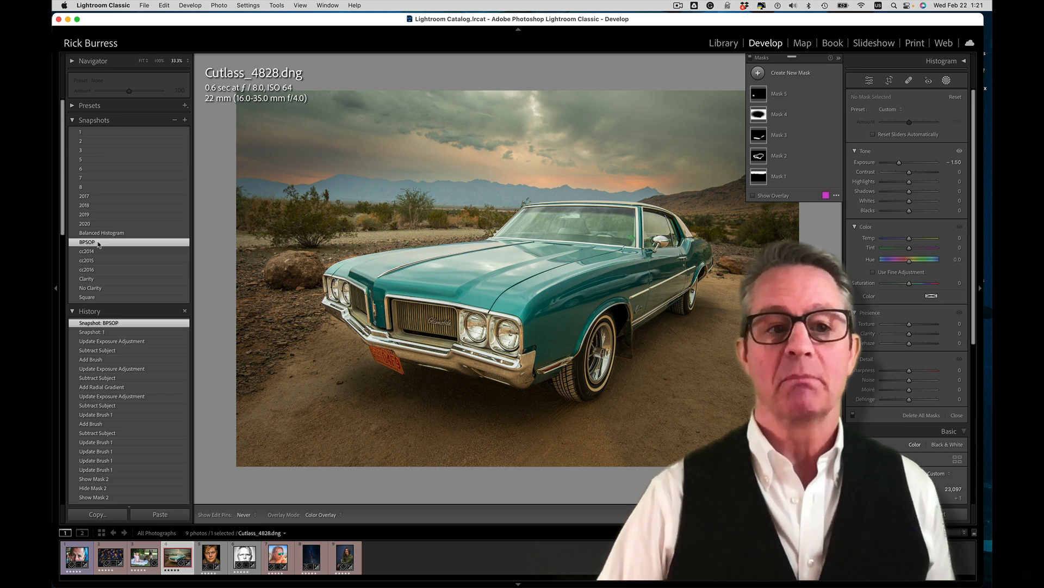
pyautogui.click(122, 134)
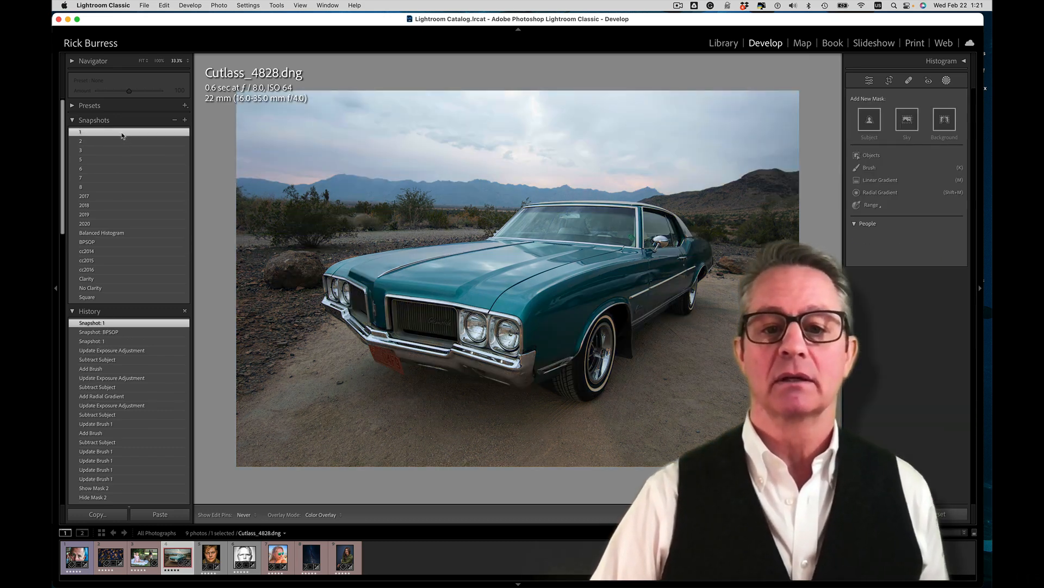
pyautogui.click(116, 244)
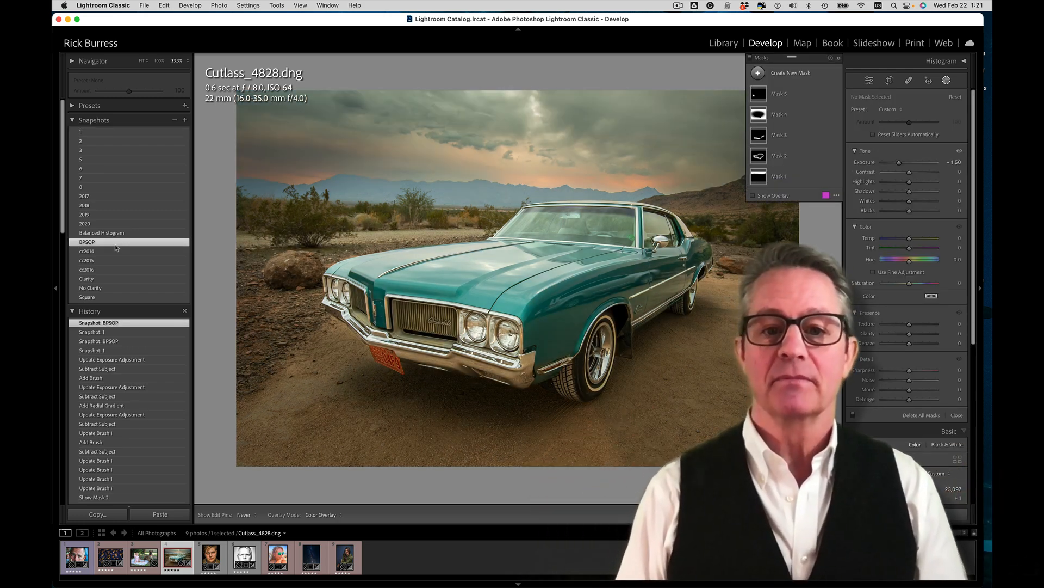
pyautogui.press('\\')
pyautogui.press('\\')
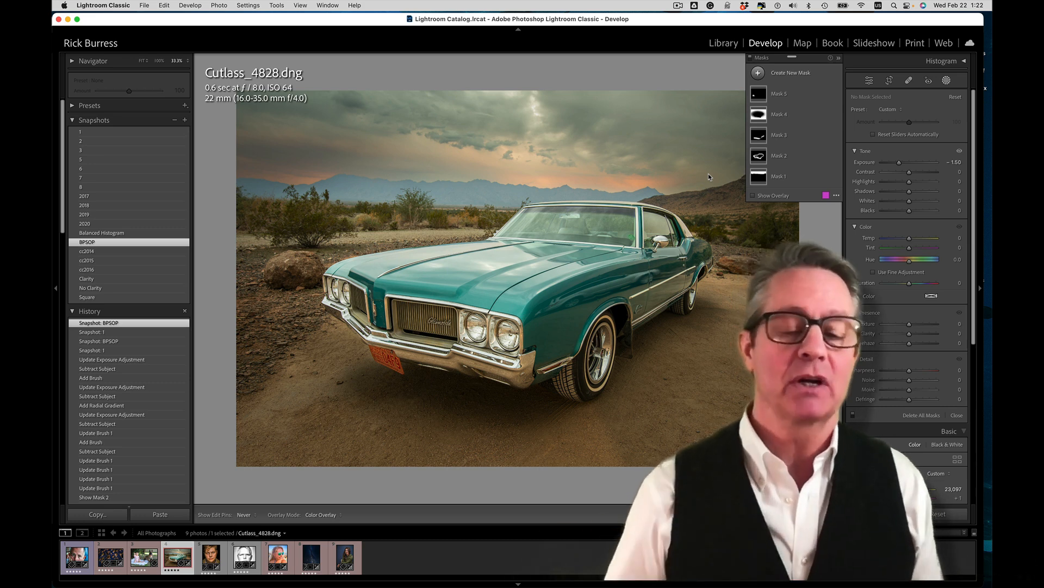
# - Add a Color Range mask sampled from the car's teal fender paint and reset all its adjustments
pyautogui.moveTo(756, 94)
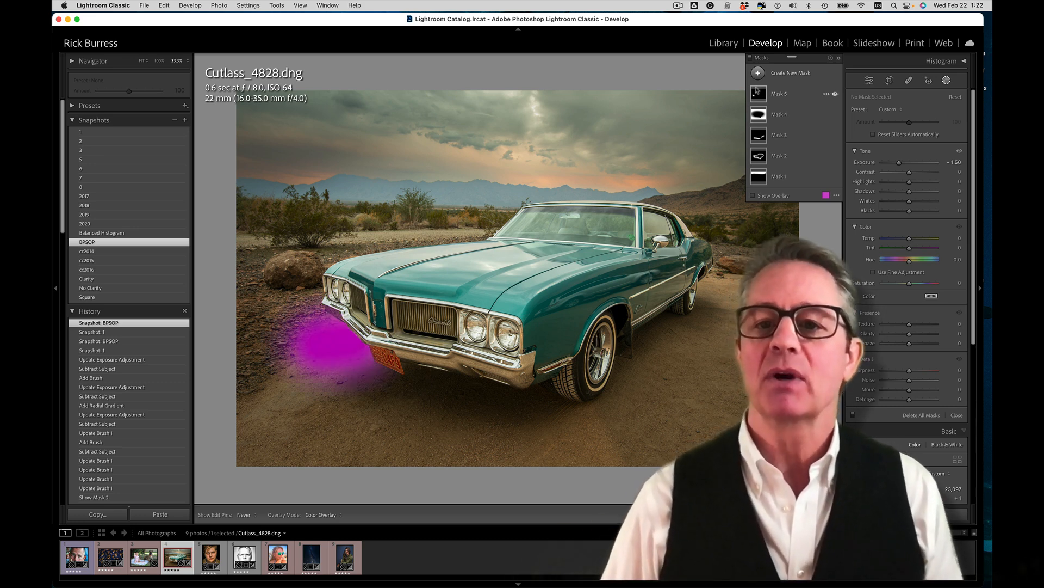
pyautogui.click(759, 74)
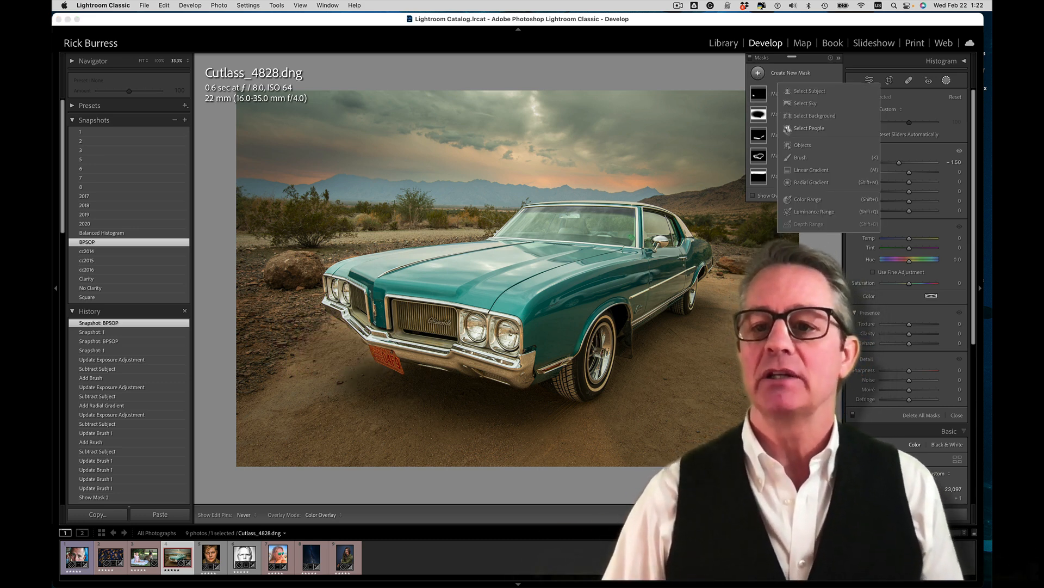
pyautogui.click(807, 199)
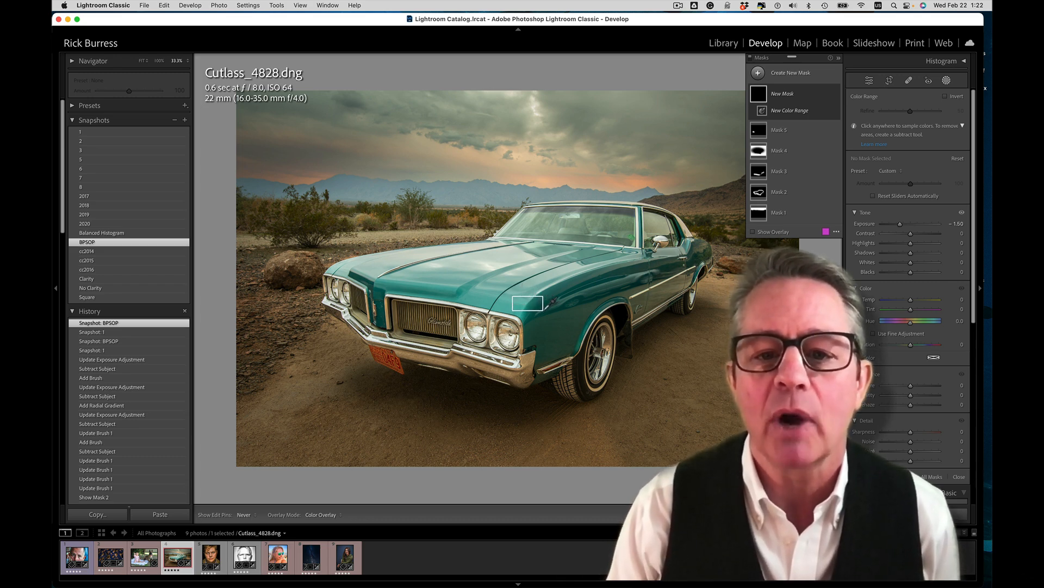
pyautogui.click(547, 308)
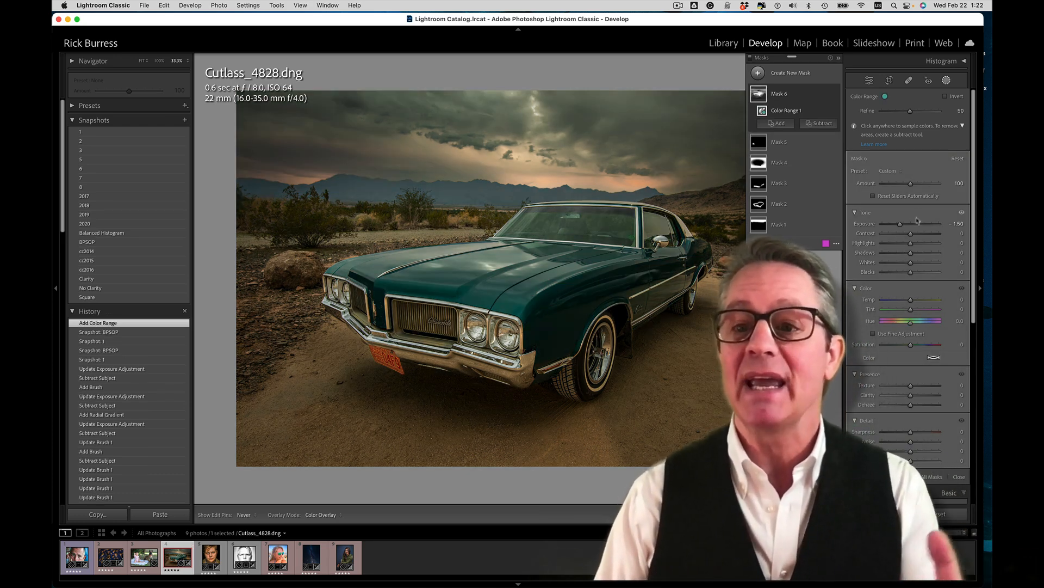
pyautogui.click(958, 159)
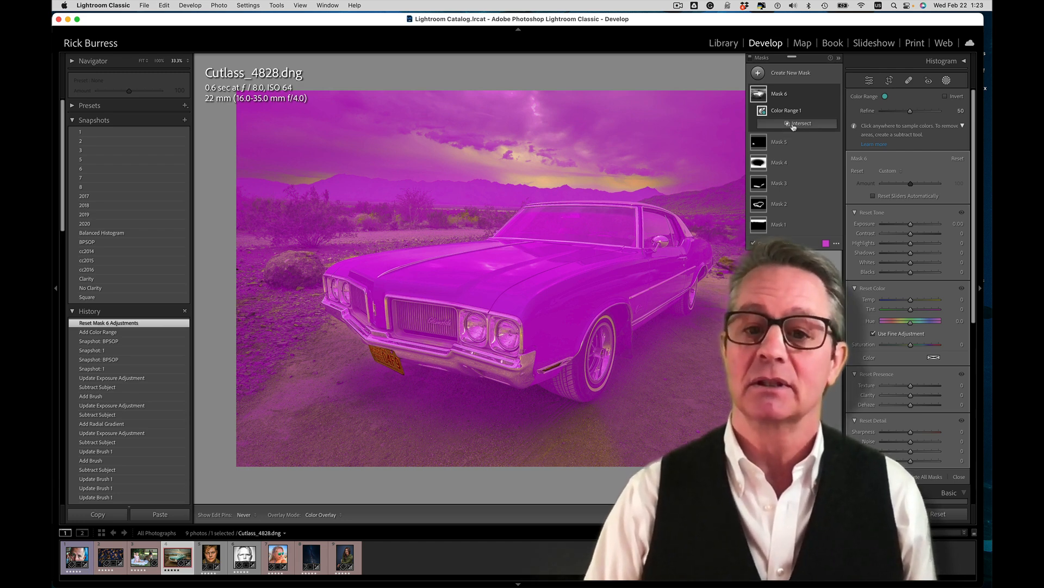
# - Intersect the Color Range mask with the subject, set its Refine amount to 17, and hide the overlay
pyautogui.click(794, 125)
pyautogui.click(796, 146)
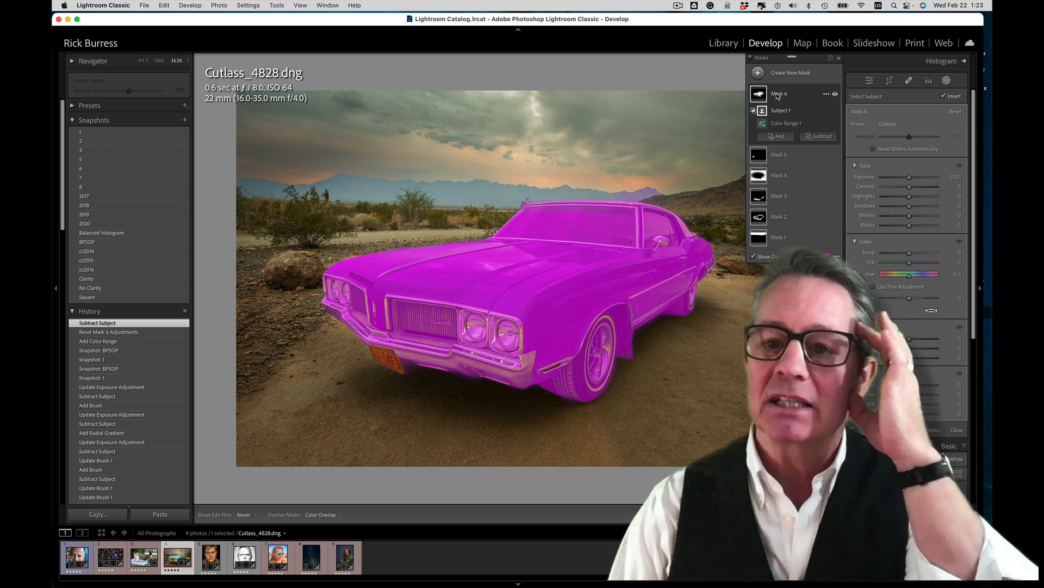
pyautogui.click(779, 125)
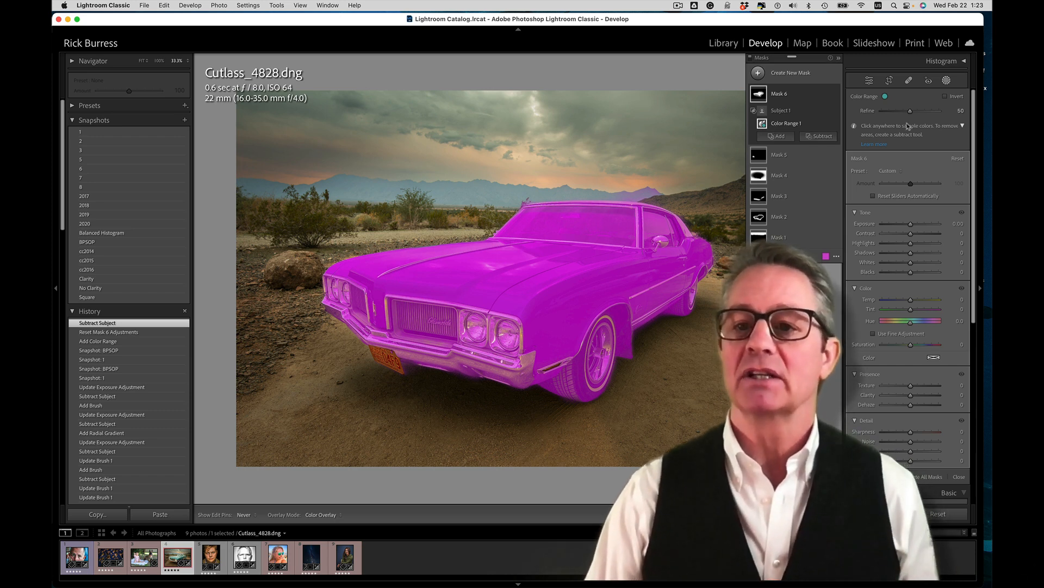
pyautogui.moveTo(906, 113)
pyautogui.mouseDown()
pyautogui.moveTo(879, 117)
pyautogui.moveTo(907, 116)
pyautogui.moveTo(892, 117)
pyautogui.mouseUp()
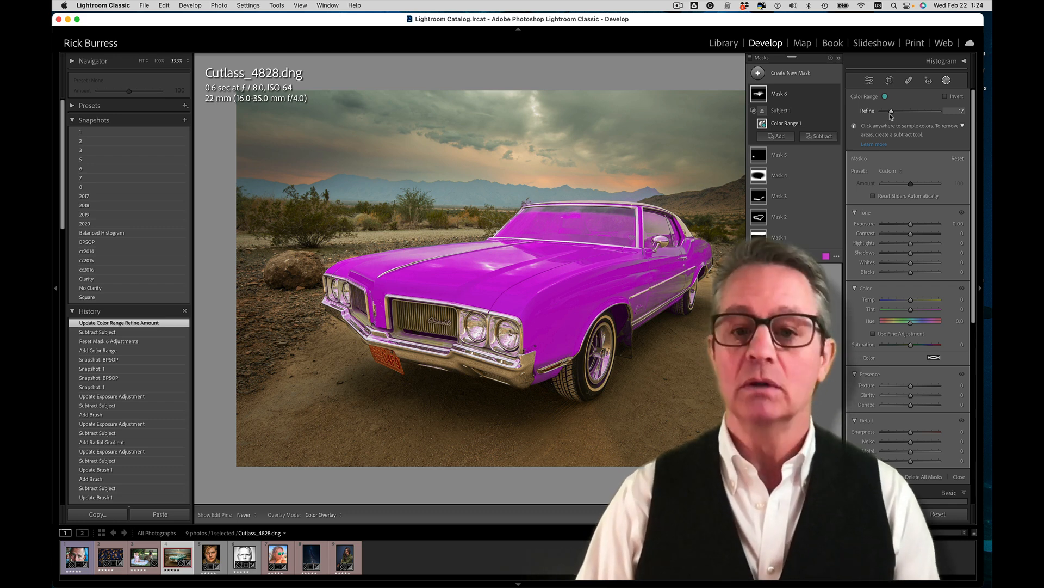
pyautogui.press('o')
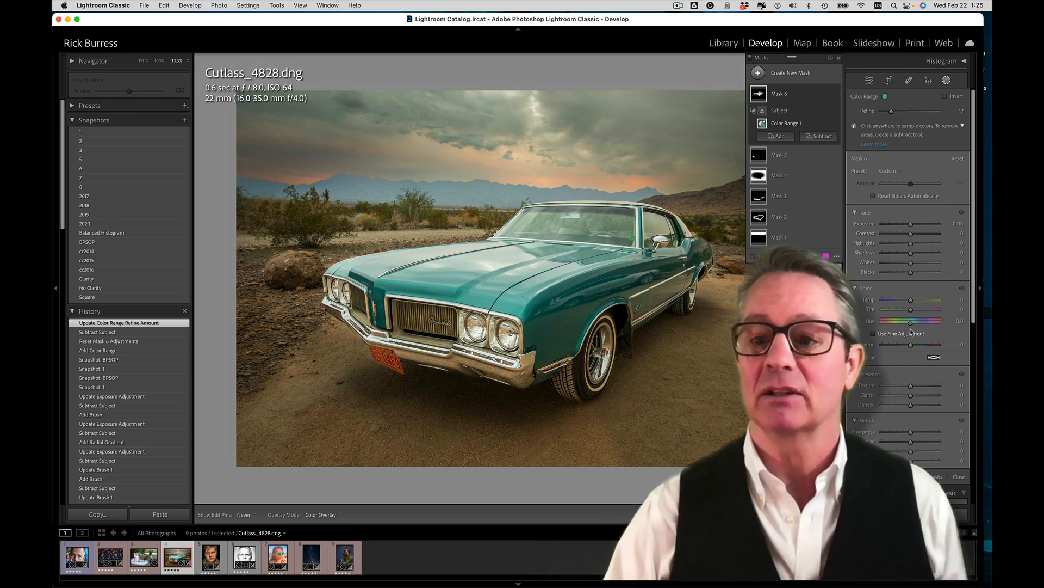
# - Set the car paint mask's Hue to -54.3 and compare the photo before and after
pyautogui.moveTo(911, 322); pyautogui.dragTo(913, 323)
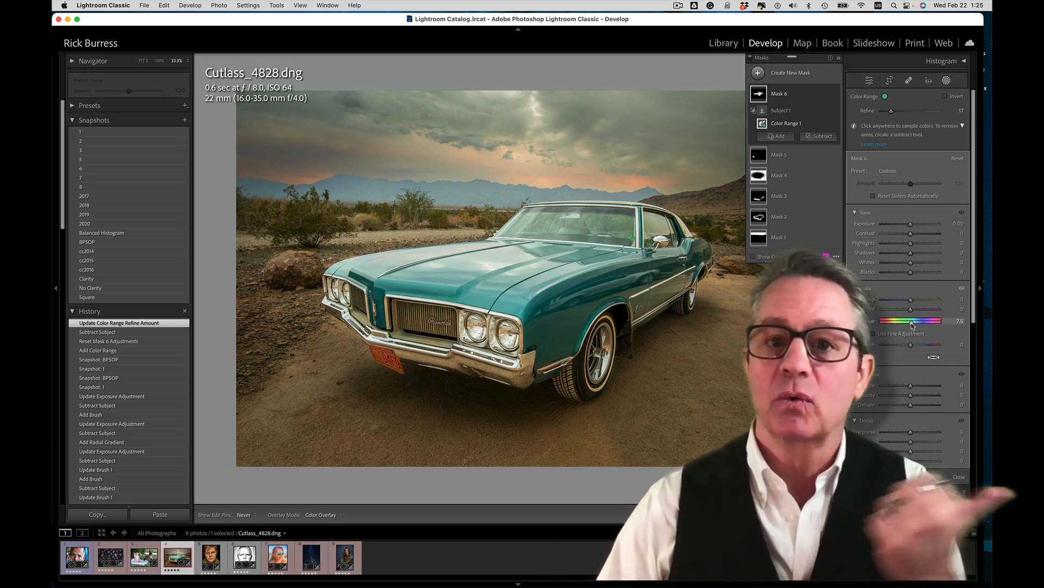
pyautogui.moveTo(912, 324); pyautogui.dragTo(902, 325)
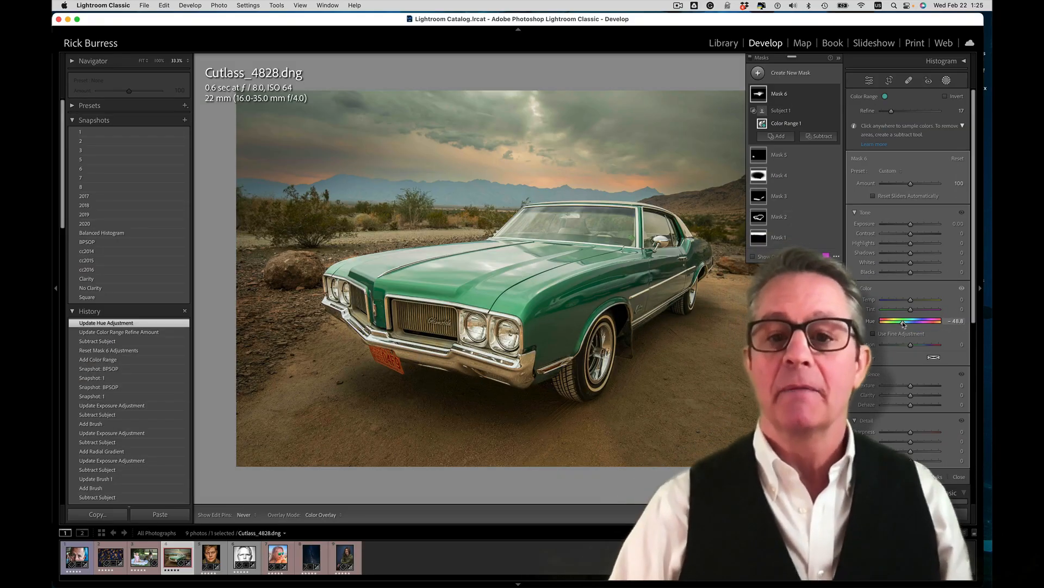
pyautogui.moveTo(904, 322); pyautogui.dragTo(903, 325)
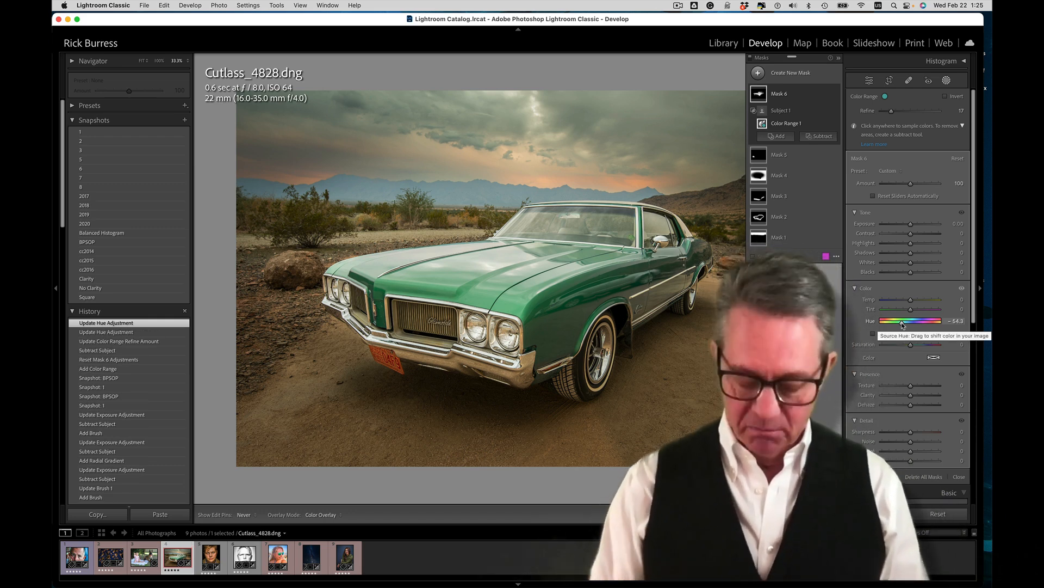
pyautogui.press('\\')
pyautogui.press('\\')
pyautogui.press('\\')
pyautogui.press('\\')
pyautogui.press('\\')
pyautogui.press('\\')
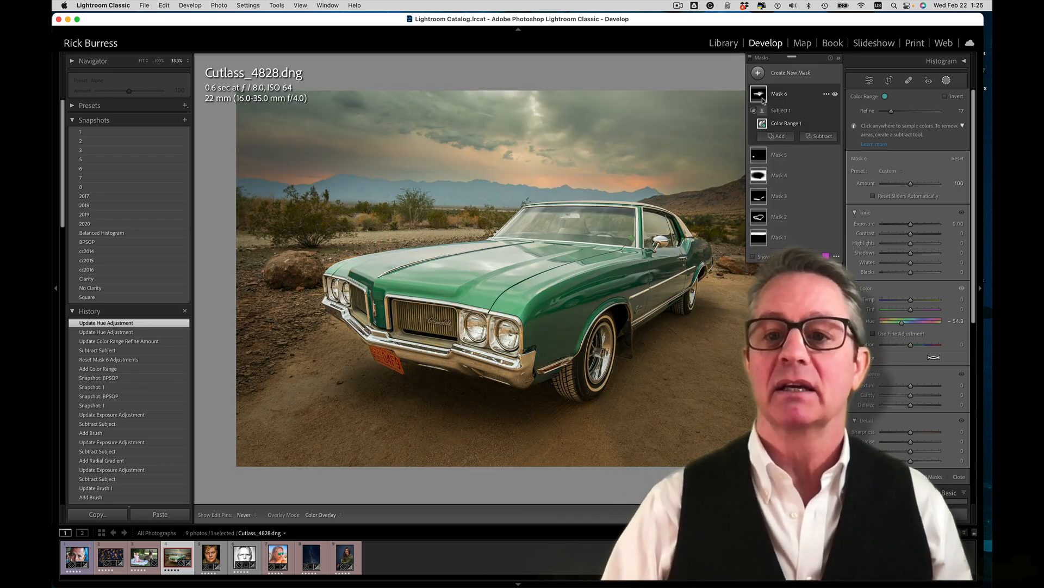
# - Try different Saturation strengths on the car paint mask and settle on 43
pyautogui.moveTo(762, 99)
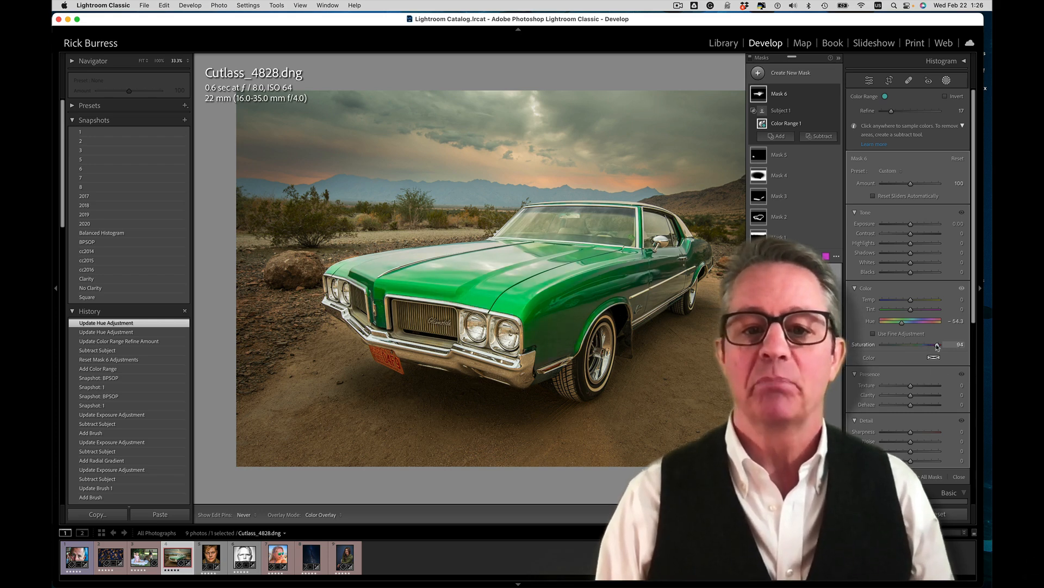
pyautogui.moveTo(933, 346); pyautogui.dragTo(882, 346)
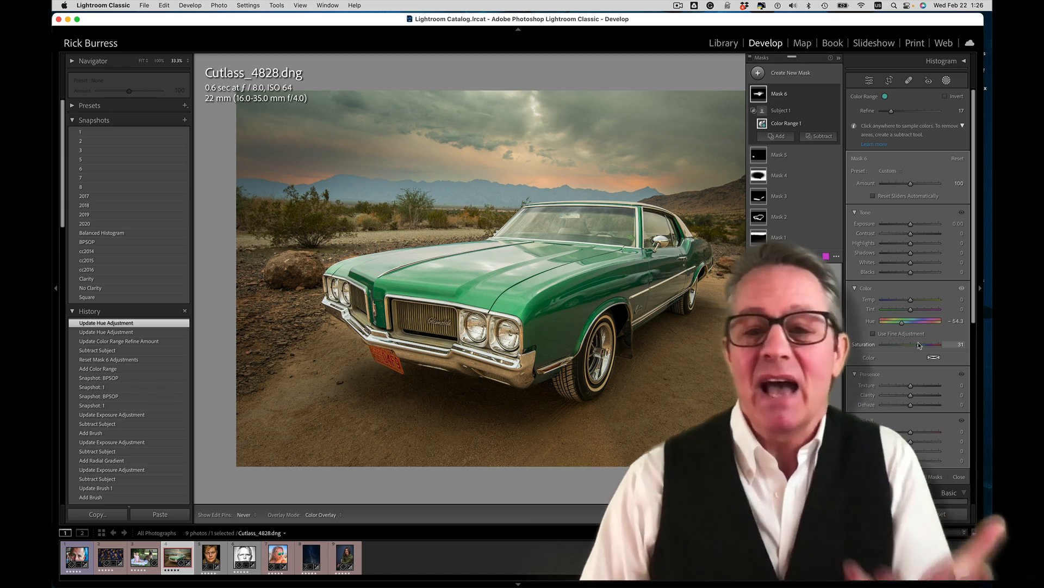
pyautogui.moveTo(921, 345); pyautogui.dragTo(923, 345)
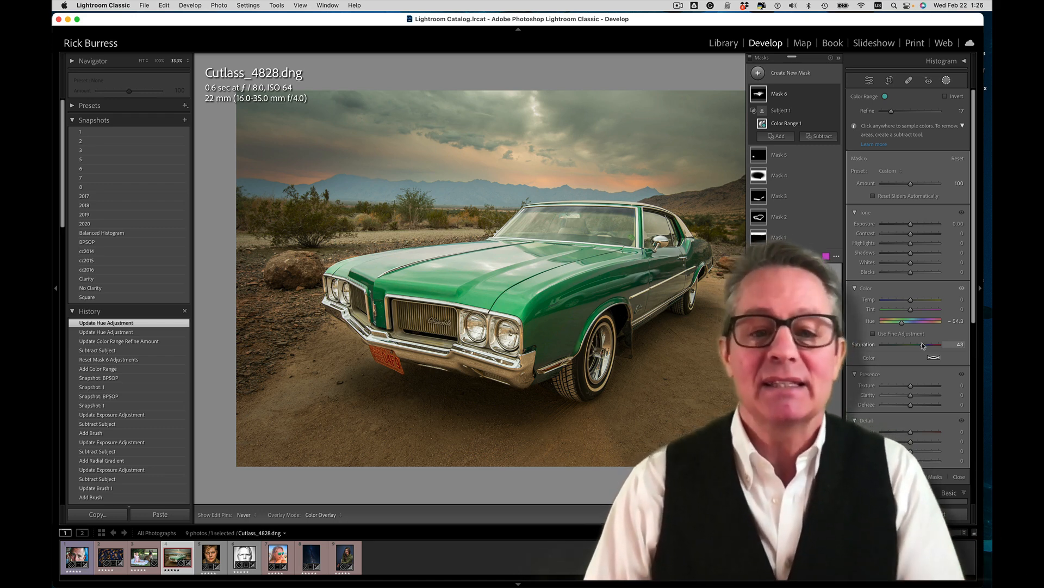
pyautogui.moveTo(922, 345); pyautogui.dragTo(922, 345)
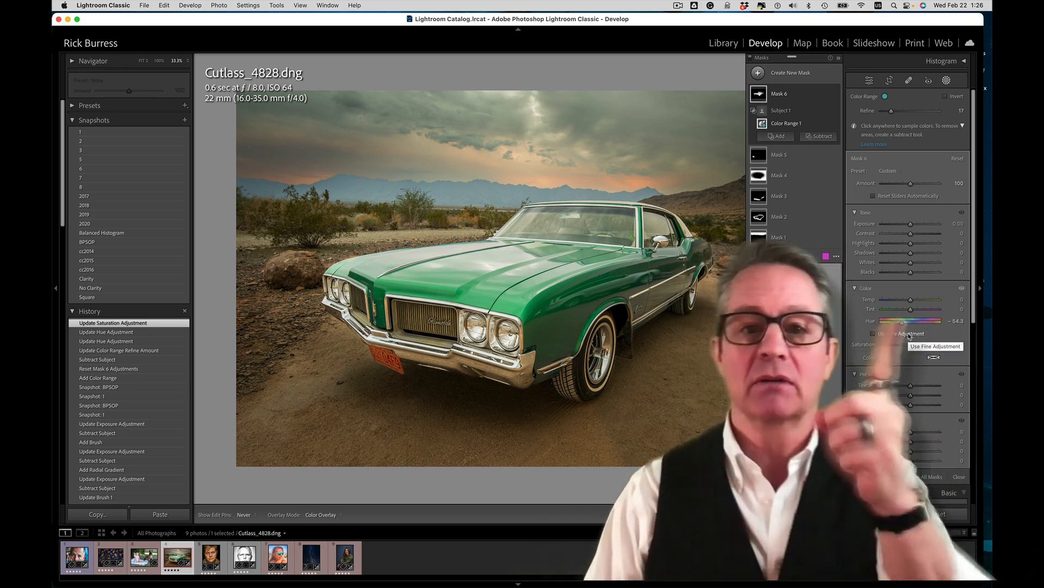
# - Try several color tints, including green and purple, on the car paint mask, and undo them
pyautogui.click(933, 357)
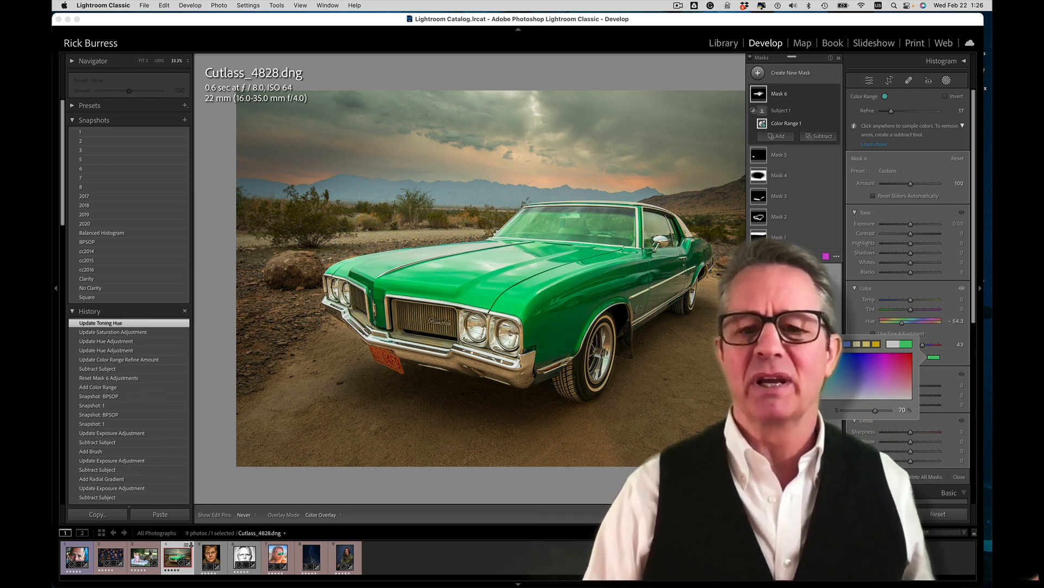
pyautogui.click(786, 374)
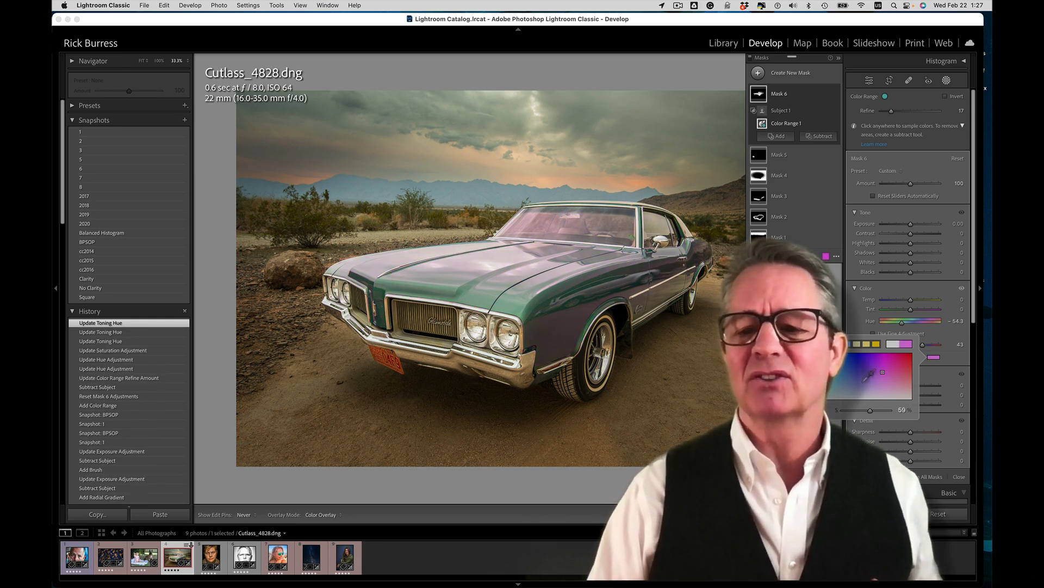
pyautogui.press('Escape')
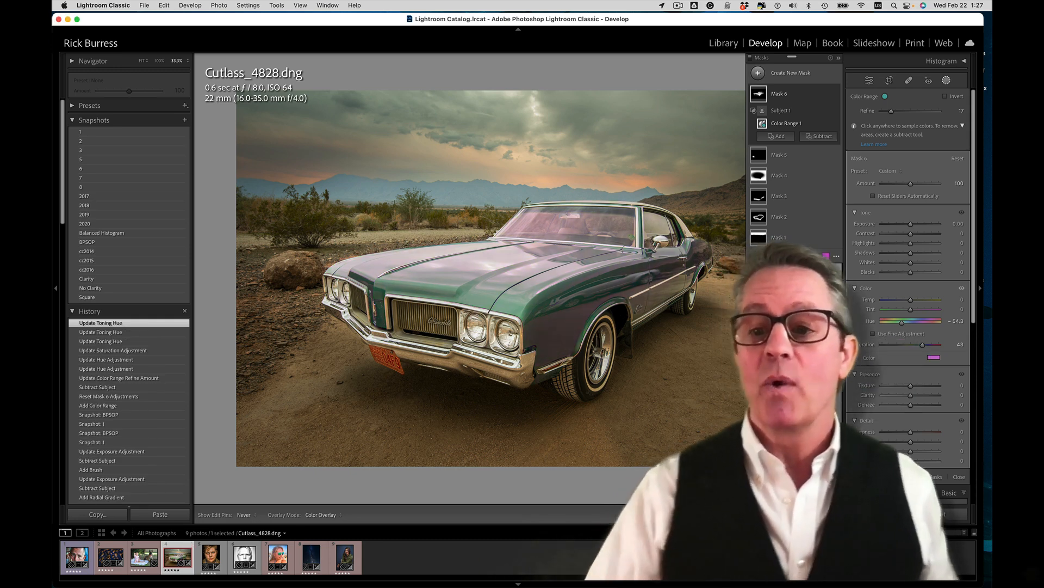
pyautogui.press('super+z')
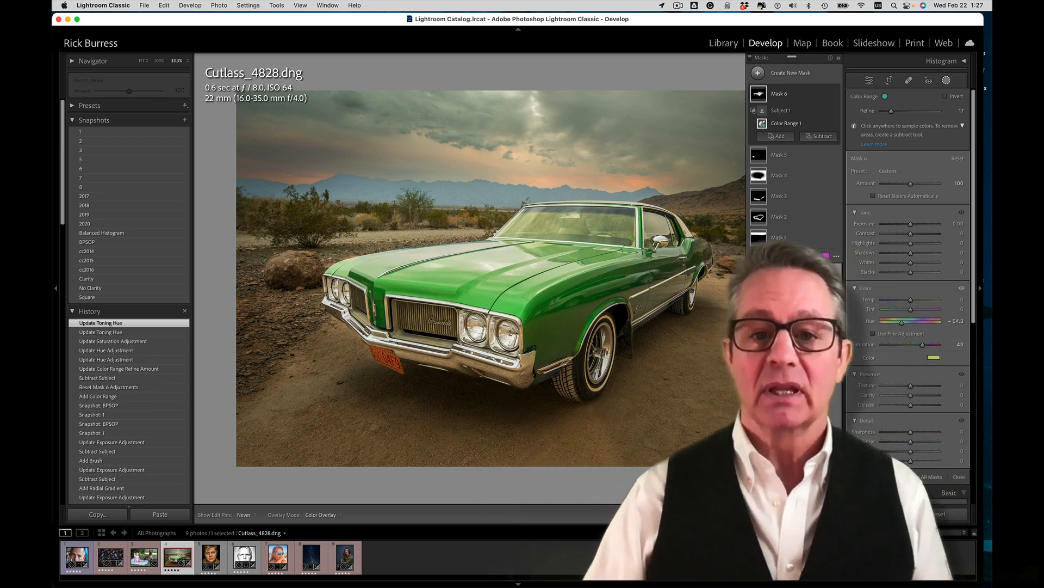
pyautogui.press('super+z')
pyautogui.press('super+z')
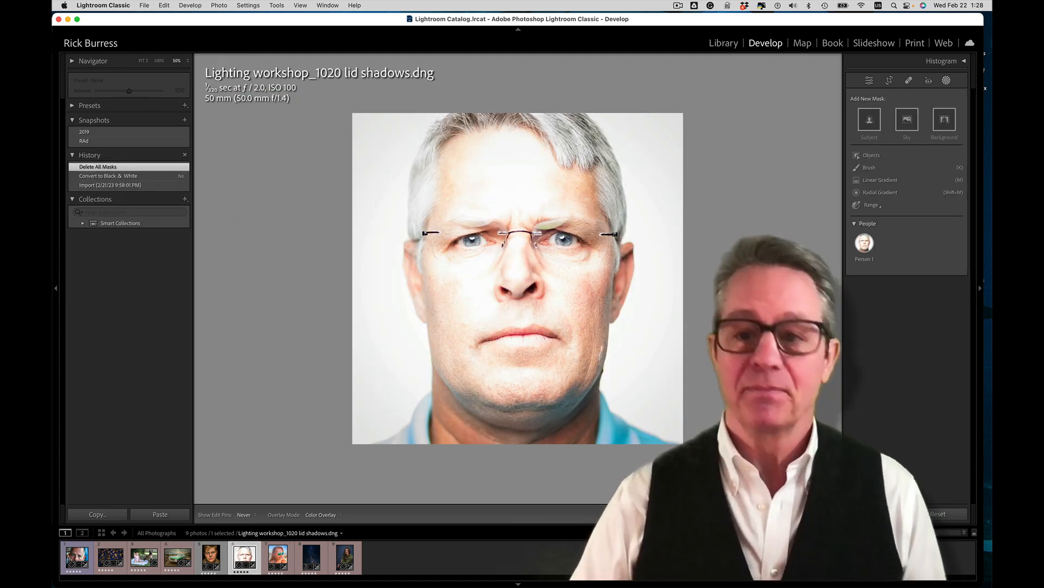
# - Convert the Lighting workshop_1020 portrait to Black & White, try an Exposure of -2.20, and undo that exposure change
pyautogui.click(870, 80)
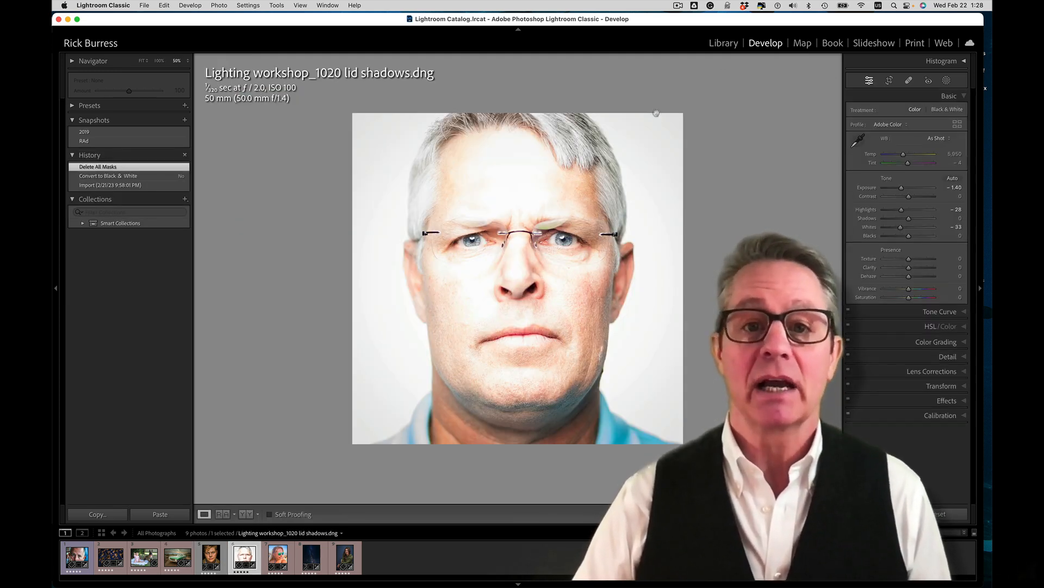
pyautogui.click(948, 110)
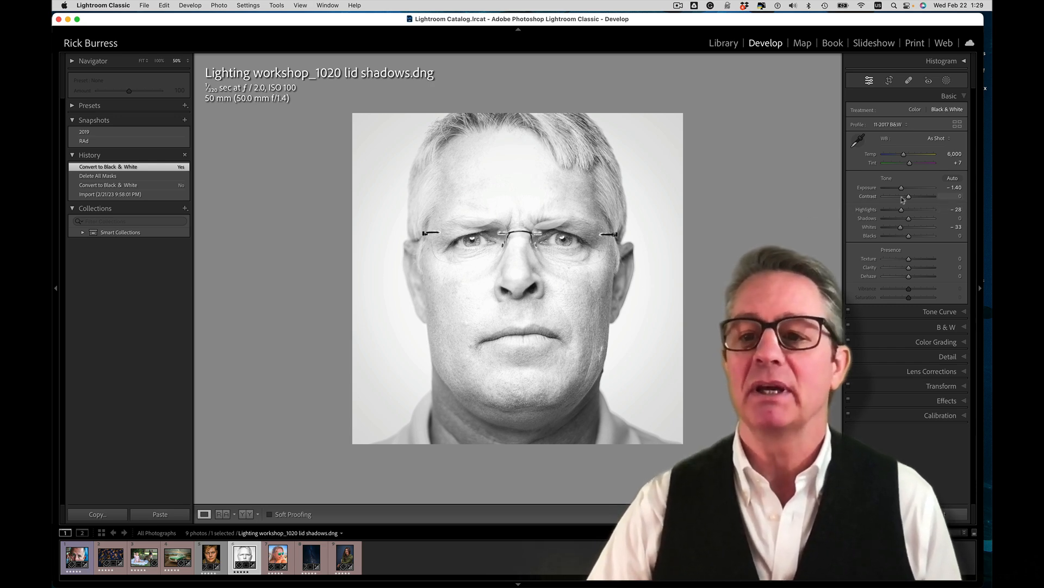
pyautogui.moveTo(901, 188); pyautogui.dragTo(897, 189)
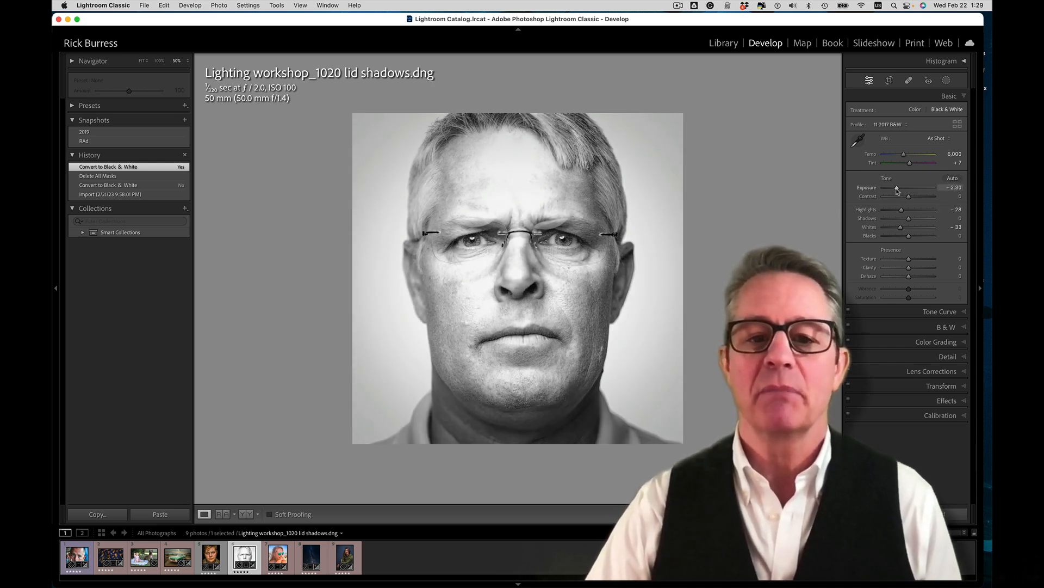
pyautogui.press('super+z')
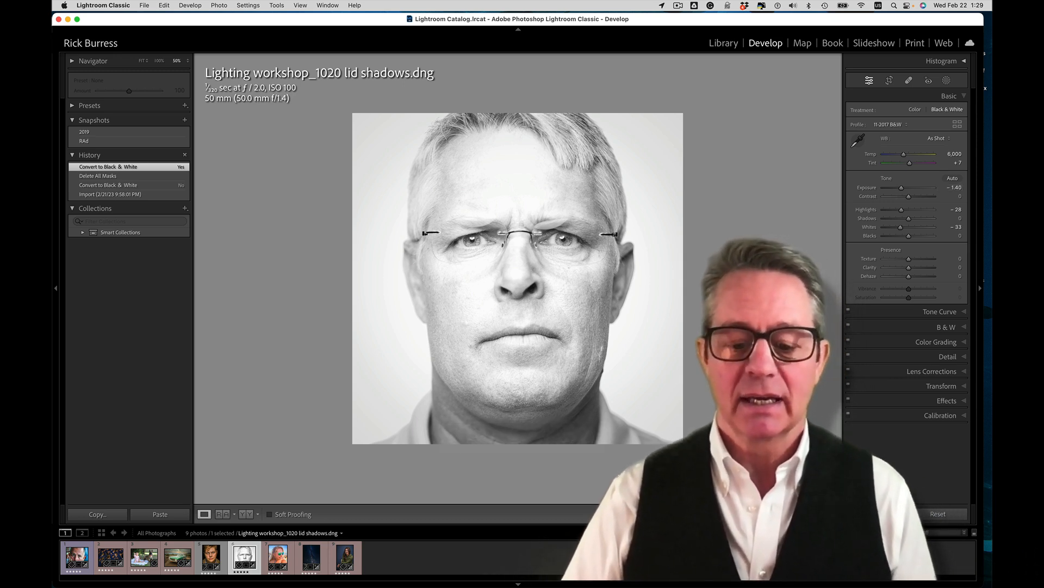
# - Draw a large radial gradient mask centered on the man's face and invert it to darken the surroundings
pyautogui.hotkey('shift', 'm')
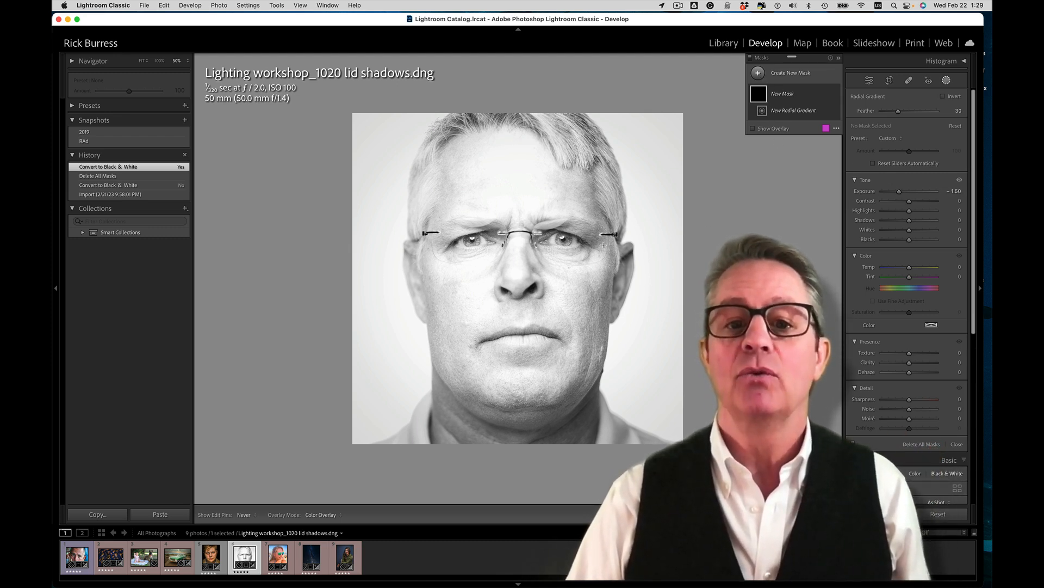
pyautogui.moveTo(517, 250); pyautogui.dragTo(648, 387)
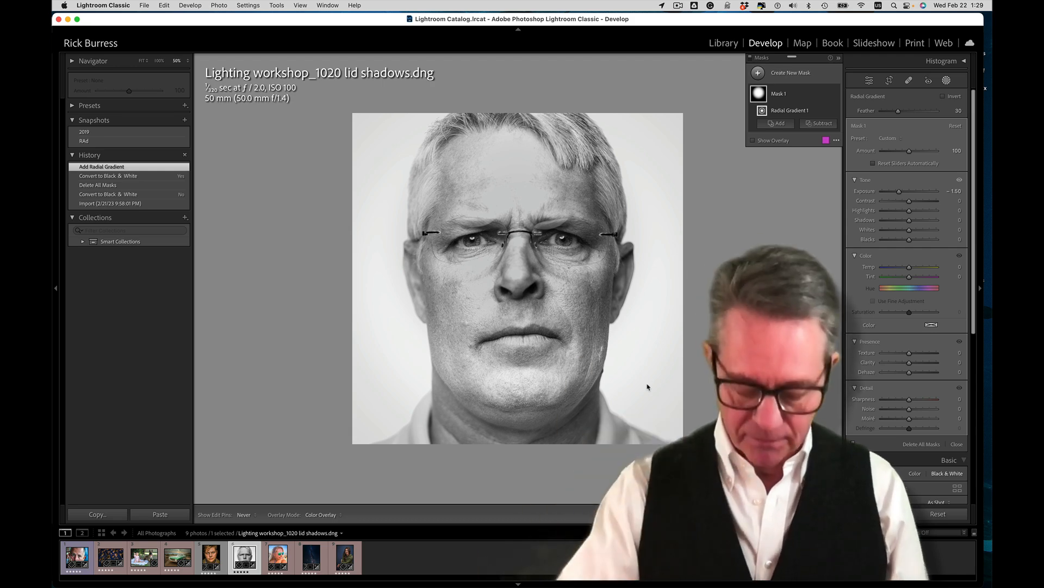
pyautogui.press("'")
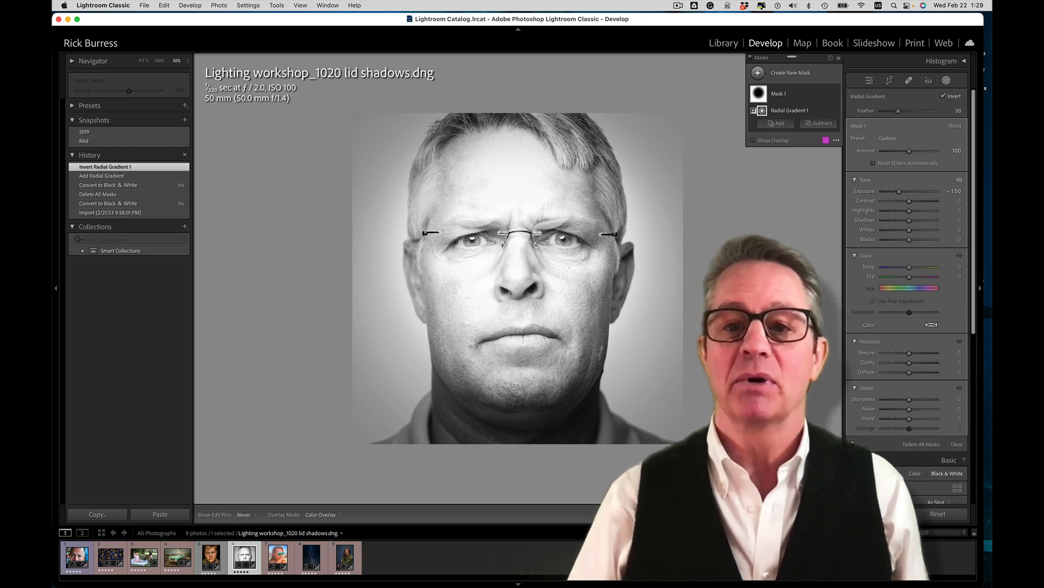
# - Subtract the subject from the inverted radial gradient mask so only the man's surroundings are darkened
pyautogui.click(819, 123)
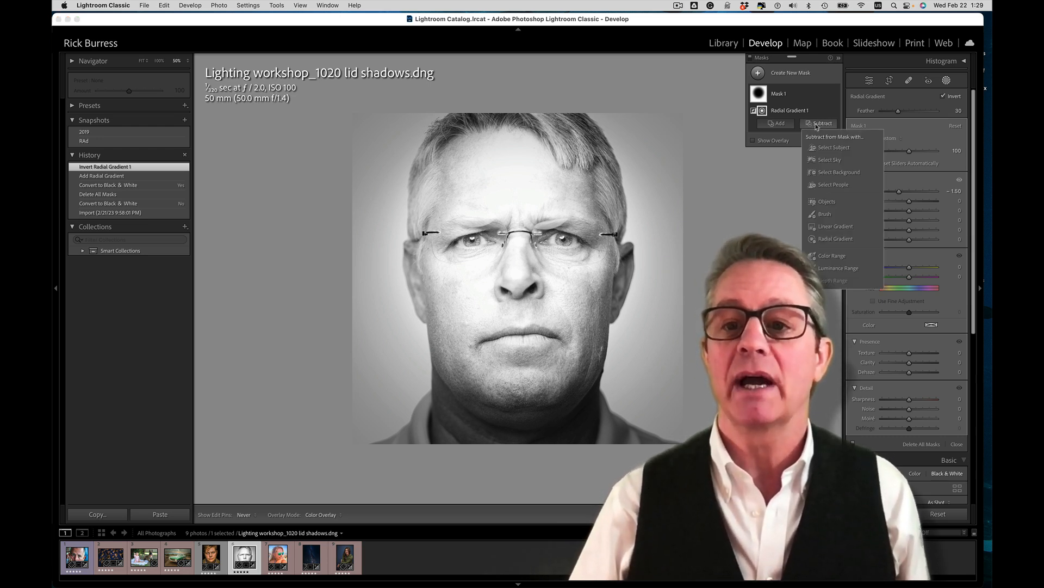
pyautogui.click(816, 147)
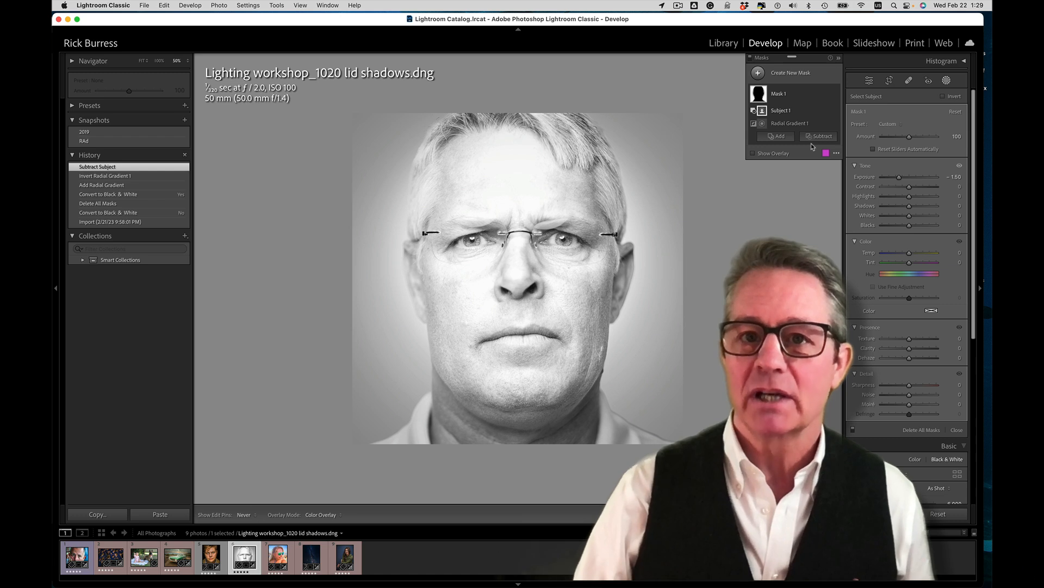
# - Create a new people mask for Person 1 that covers only the Iris and Pupil
pyautogui.click(759, 74)
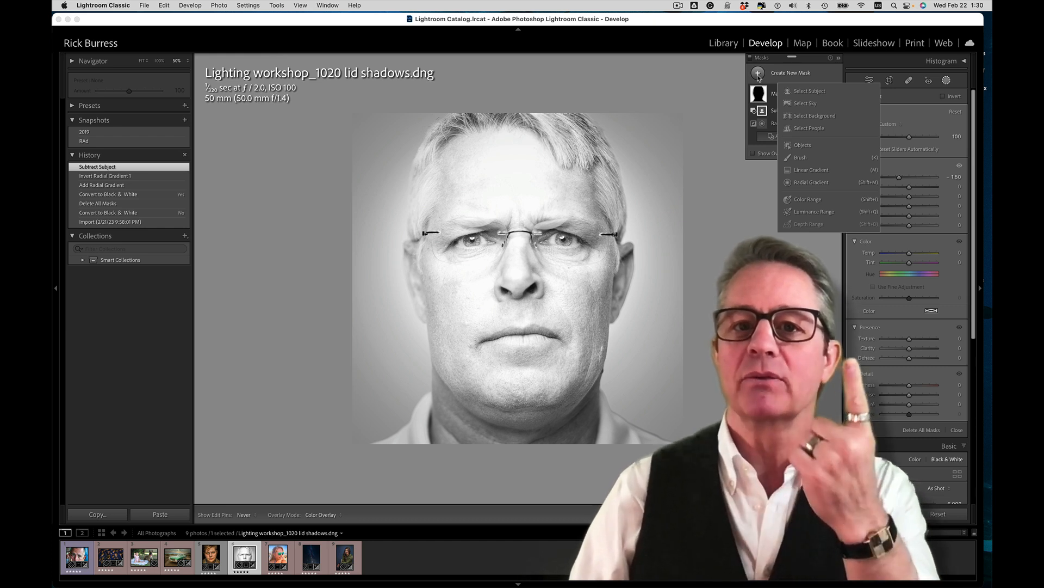
pyautogui.click(809, 128)
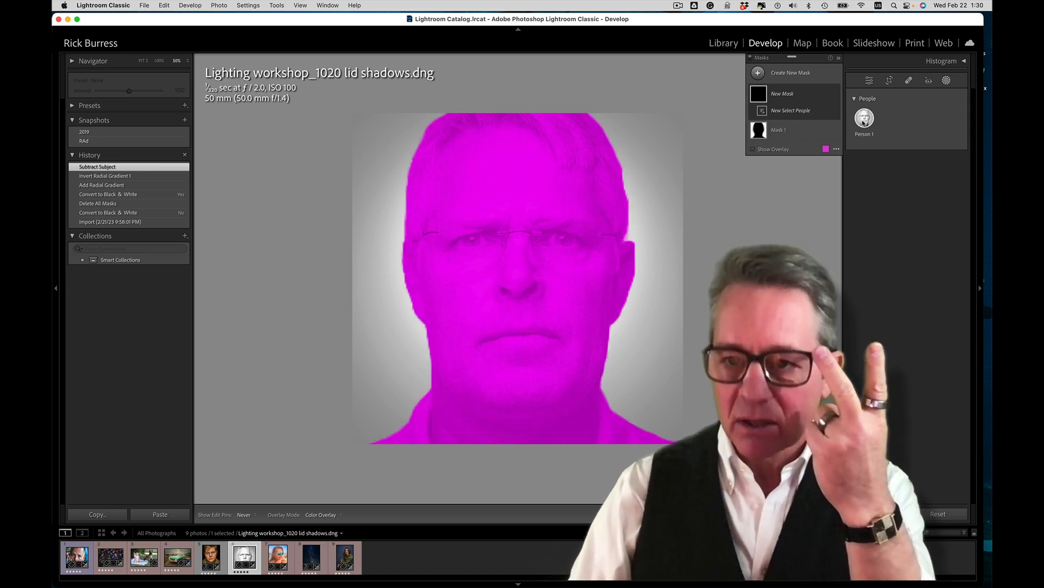
pyautogui.click(864, 123)
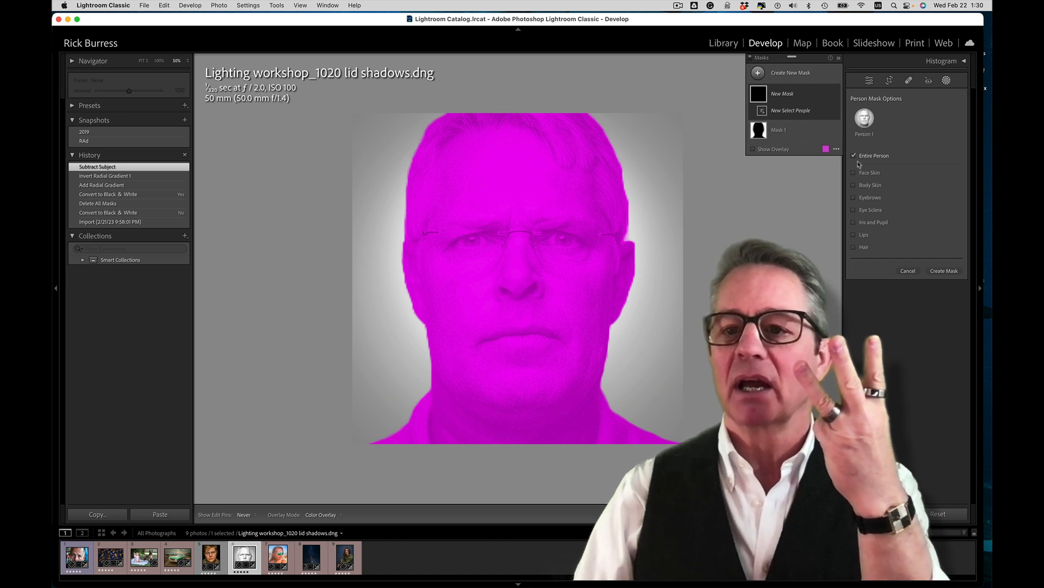
pyautogui.moveTo(855, 223)
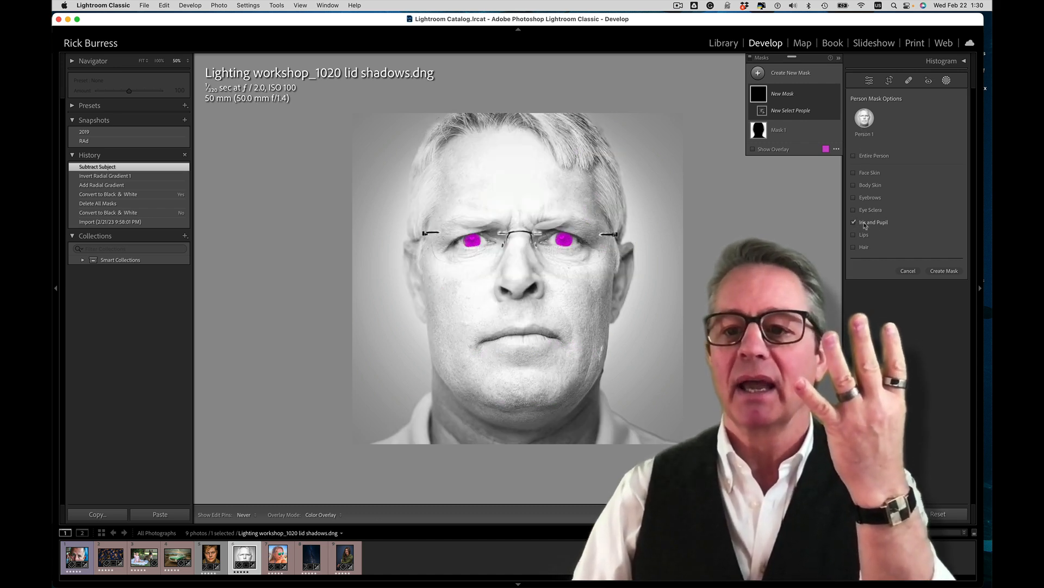
pyautogui.click(940, 271)
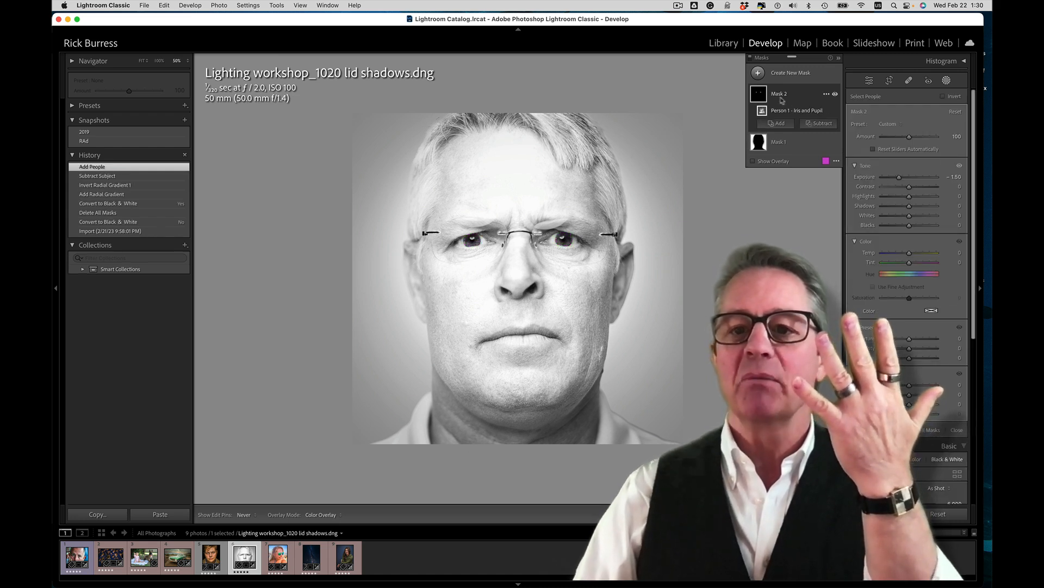
# - Rename the iris and pupil mask to Eyes and reset its adjustments
pyautogui.moveTo(756, 94)
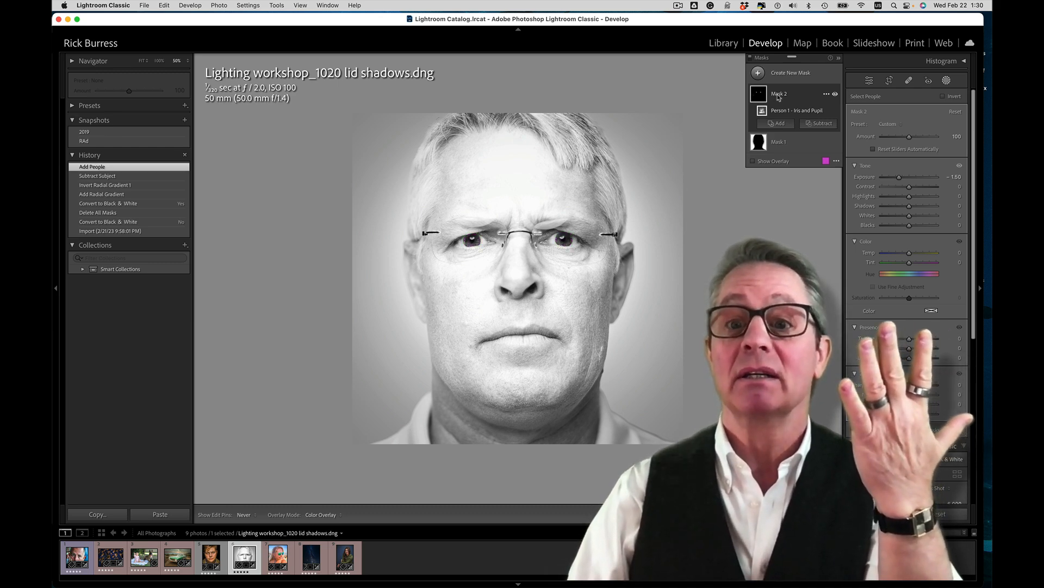
pyautogui.doubleClick(779, 95)
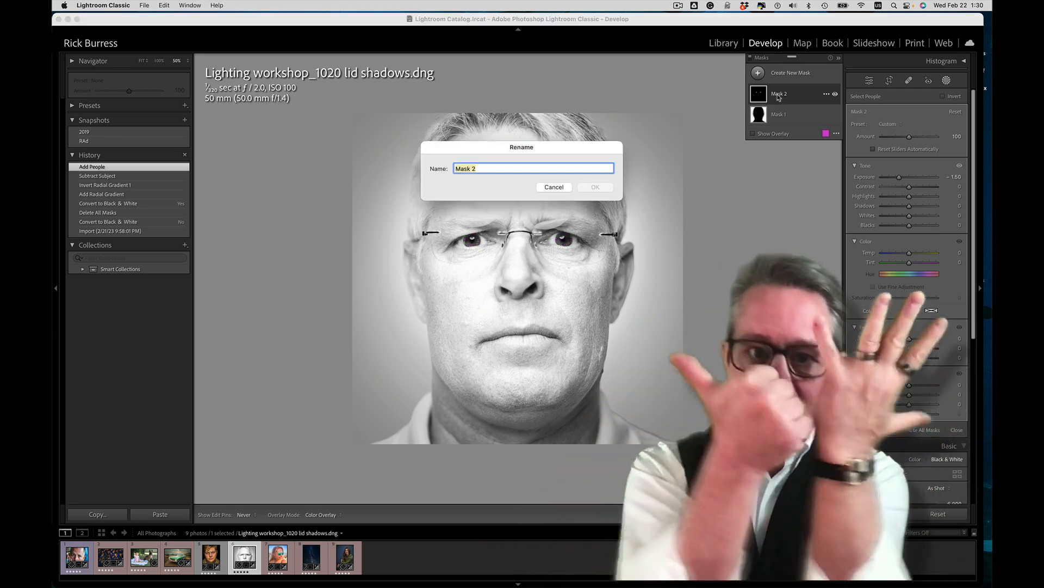
pyautogui.write('Eyes')
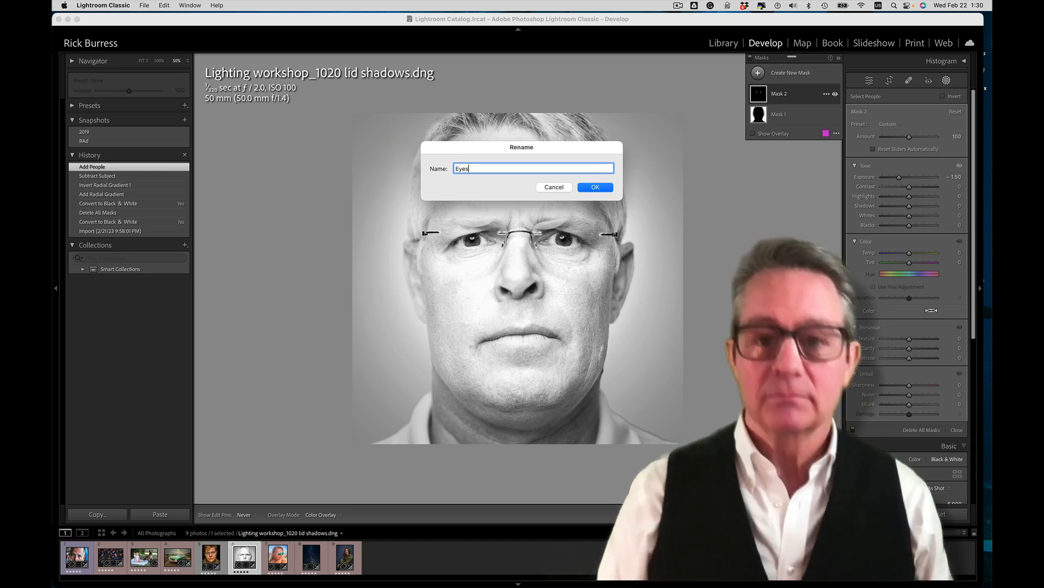
pyautogui.click(587, 189)
pyautogui.press('o')
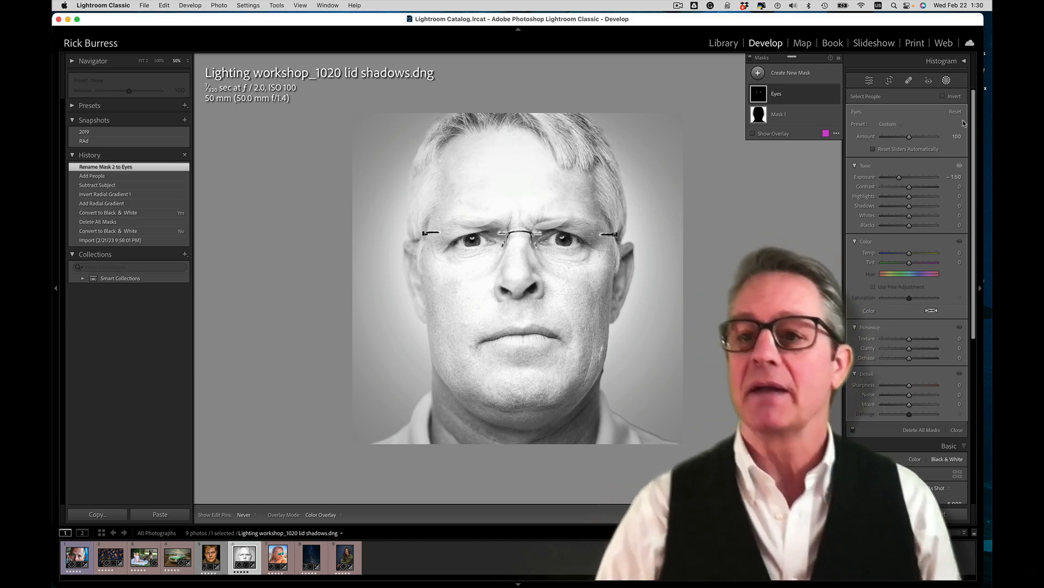
pyautogui.click(956, 112)
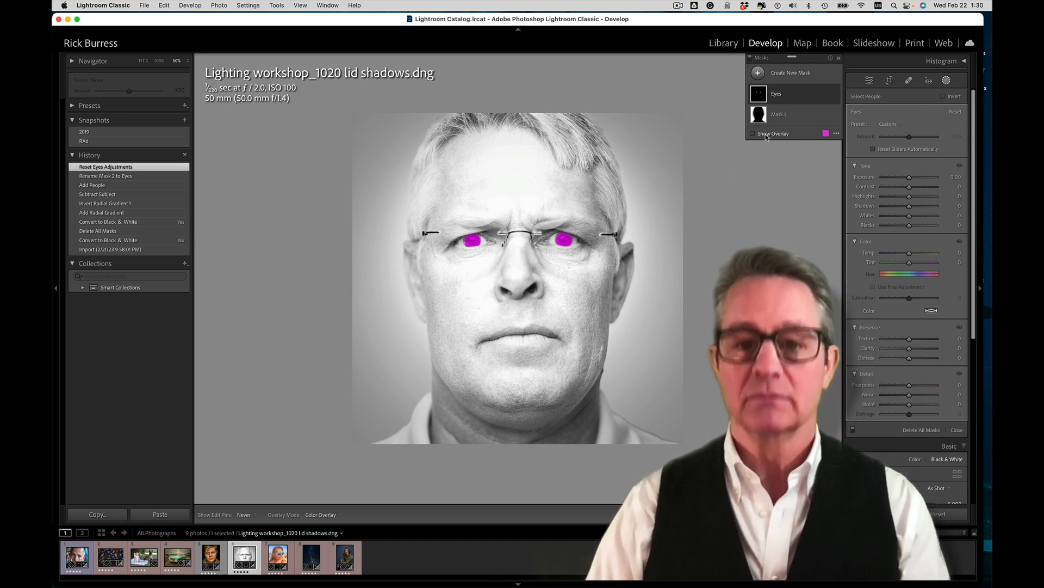
pyautogui.press('o')
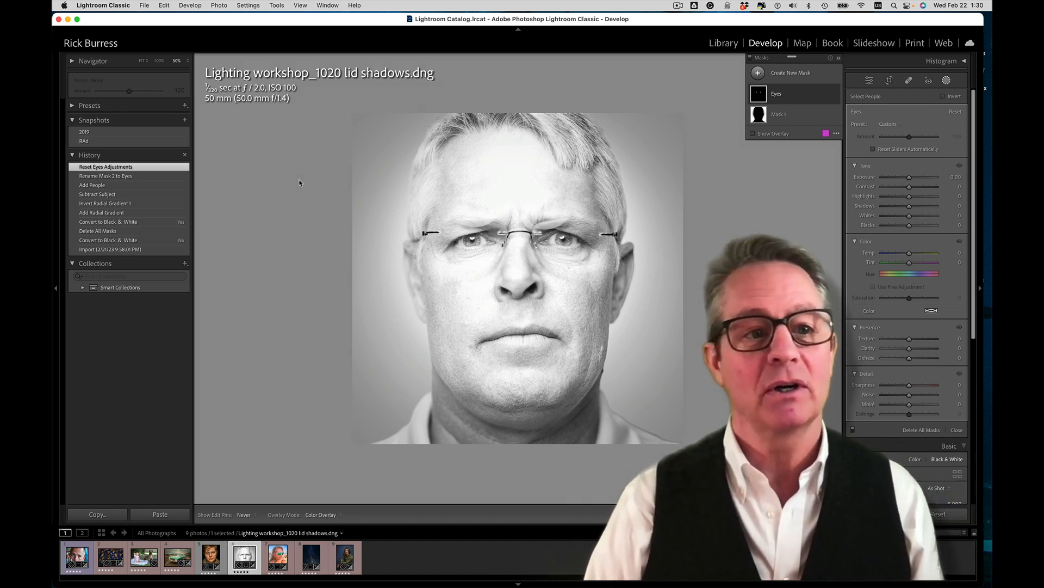
# - Create a develop preset named Eyes in the User Presets group that includes only the Eyes mask
pyautogui.click(80, 106)
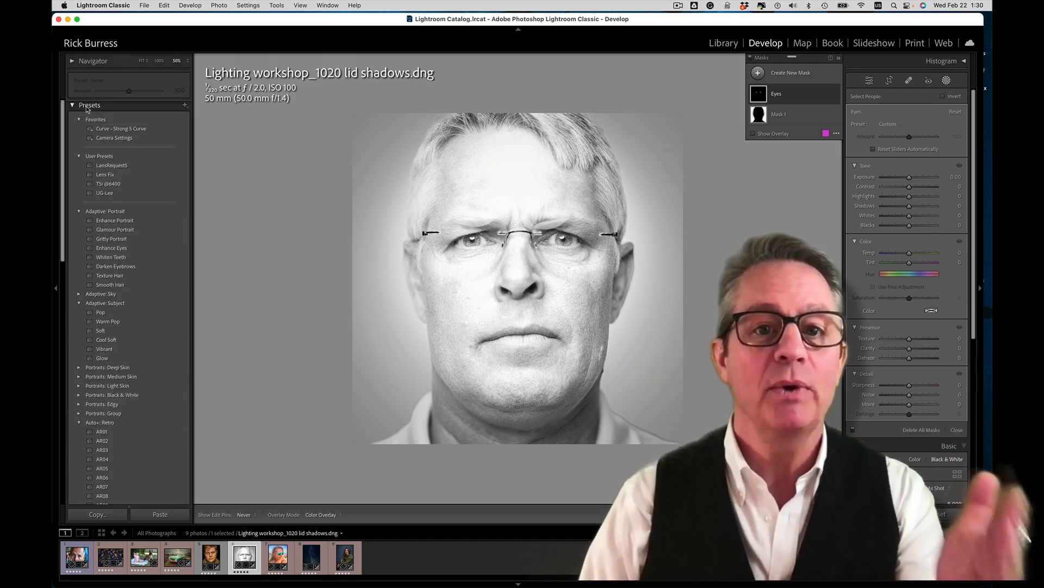
pyautogui.click(86, 106)
pyautogui.click(86, 106)
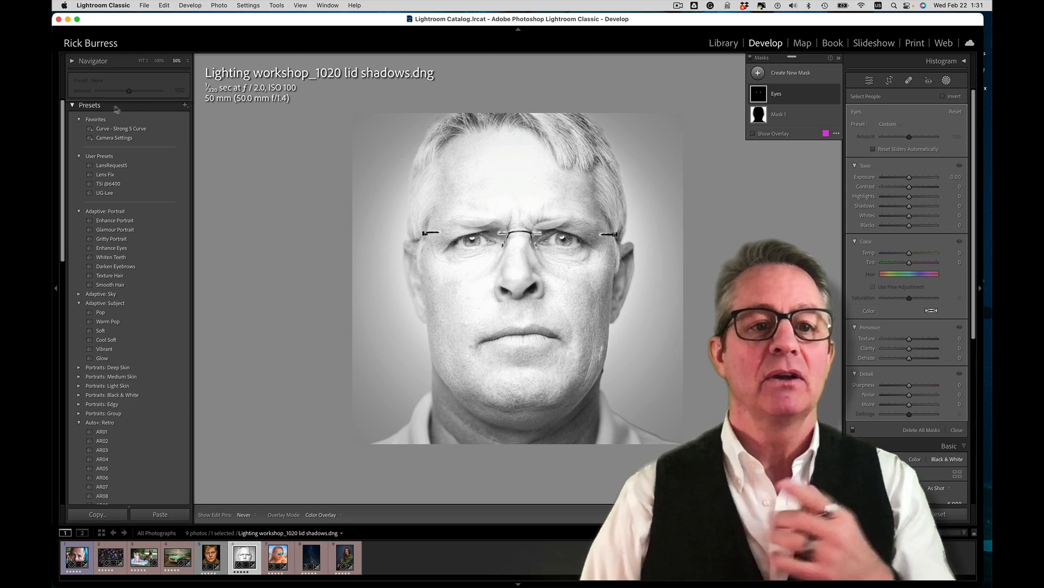
pyautogui.click(184, 107)
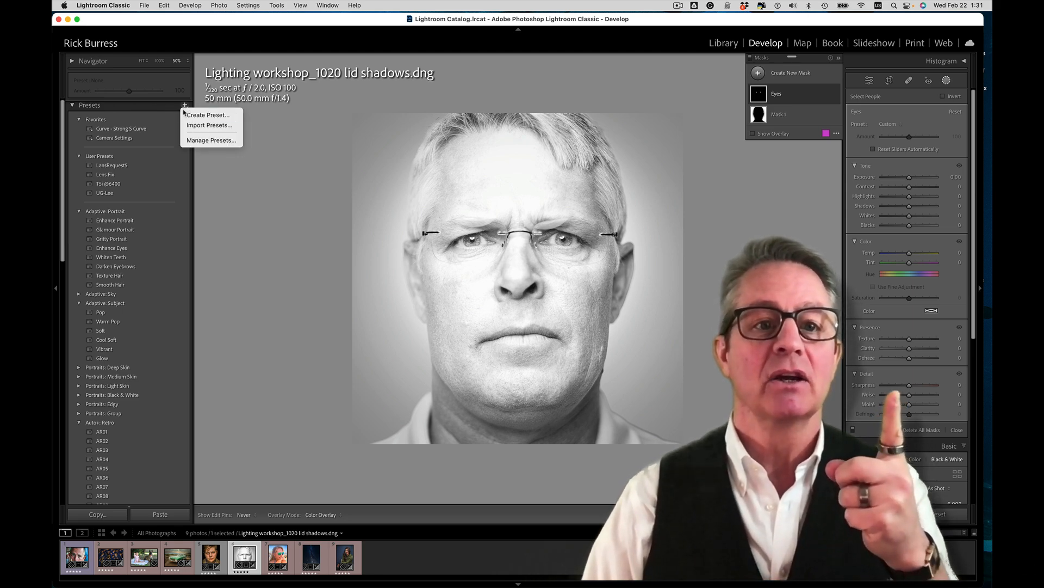
pyautogui.click(207, 115)
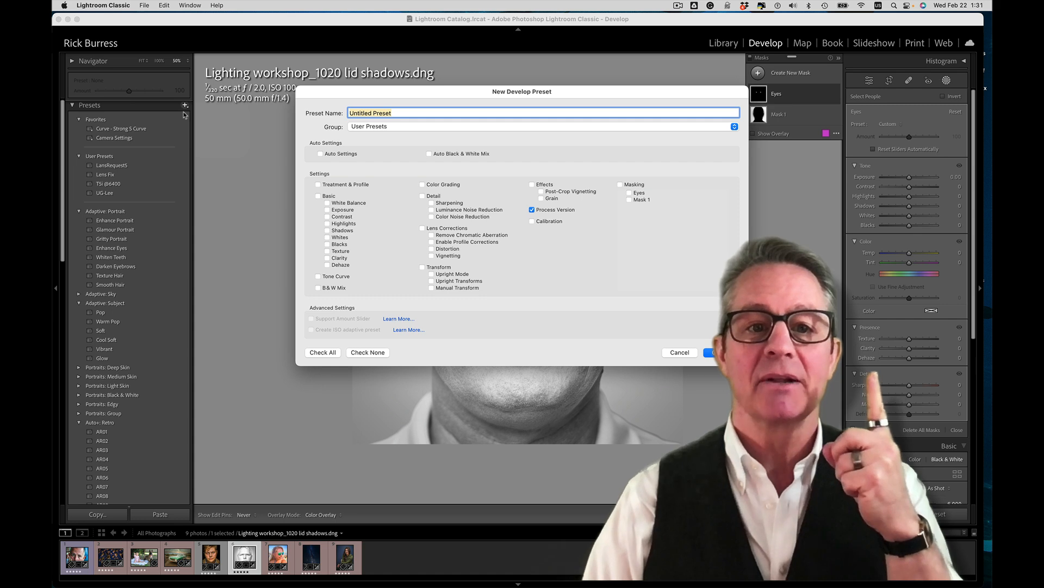
pyautogui.write('Eyes')
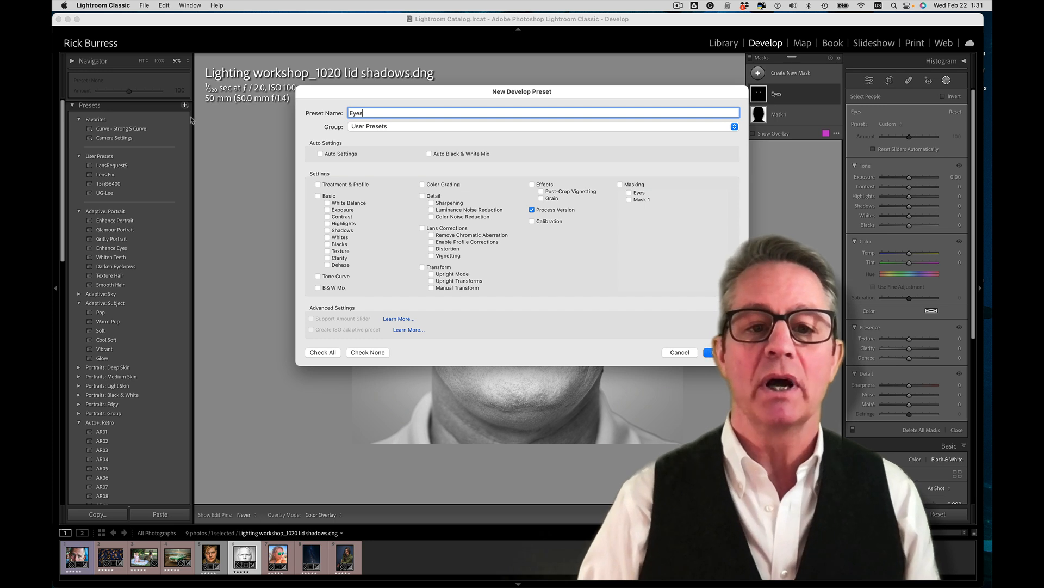
pyautogui.click(324, 353)
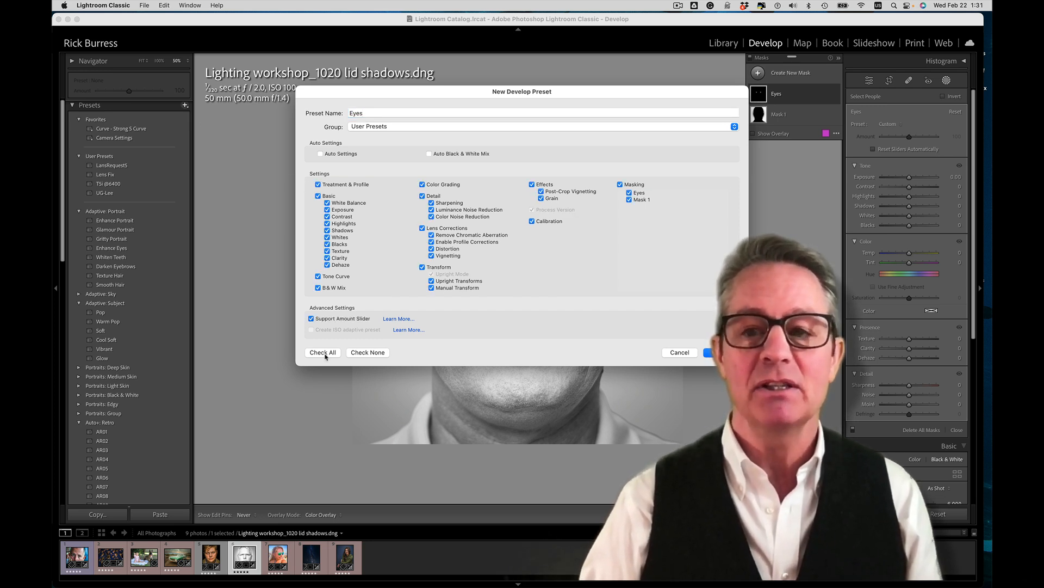
pyautogui.click(357, 352)
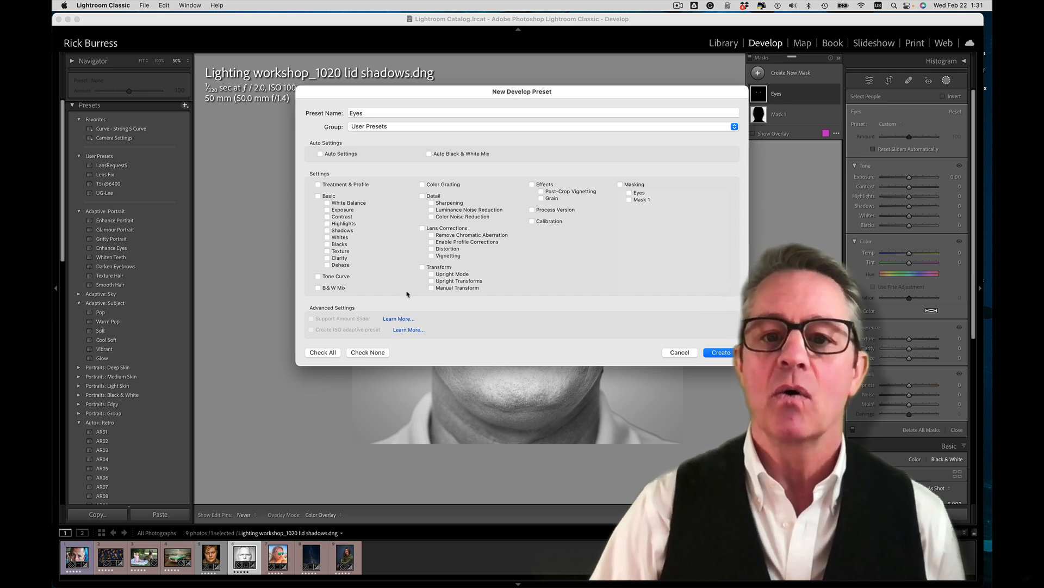
pyautogui.click(630, 193)
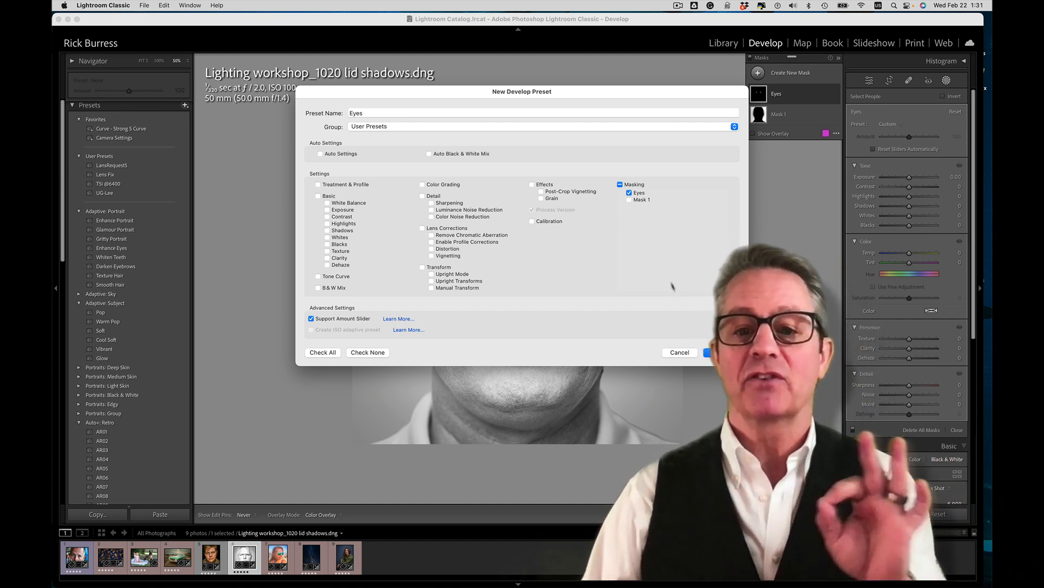
pyautogui.click(711, 352)
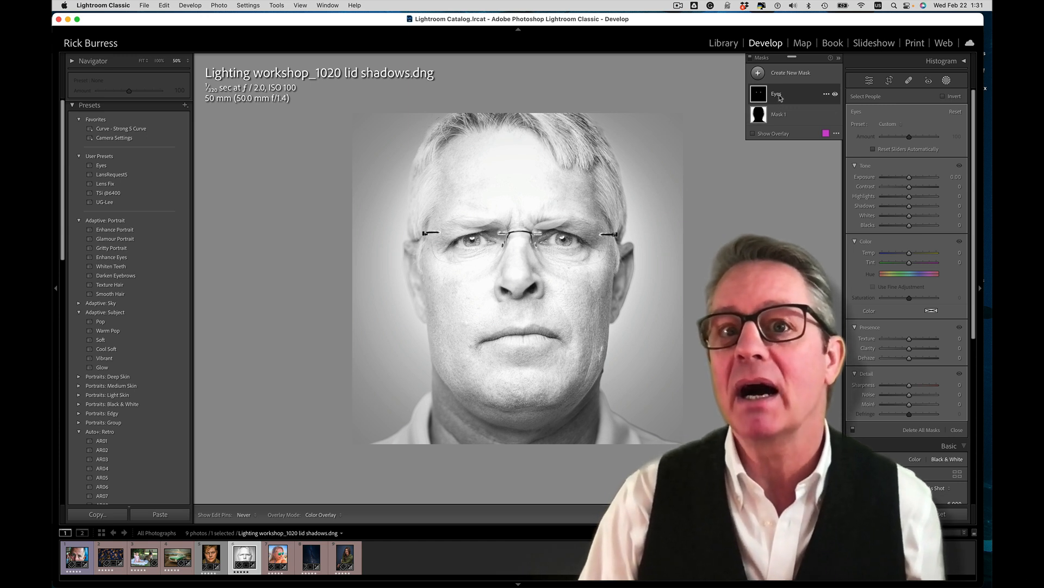
# - Delete the Eyes mask from the portrait and recreate it by applying the Eyes user preset
pyautogui.click(826, 95)
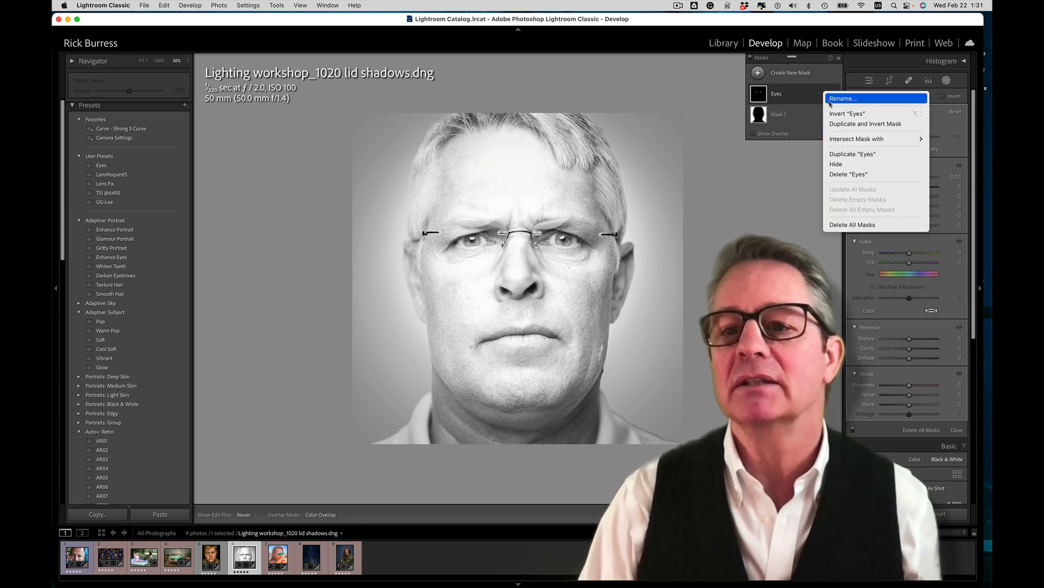
pyautogui.click(837, 175)
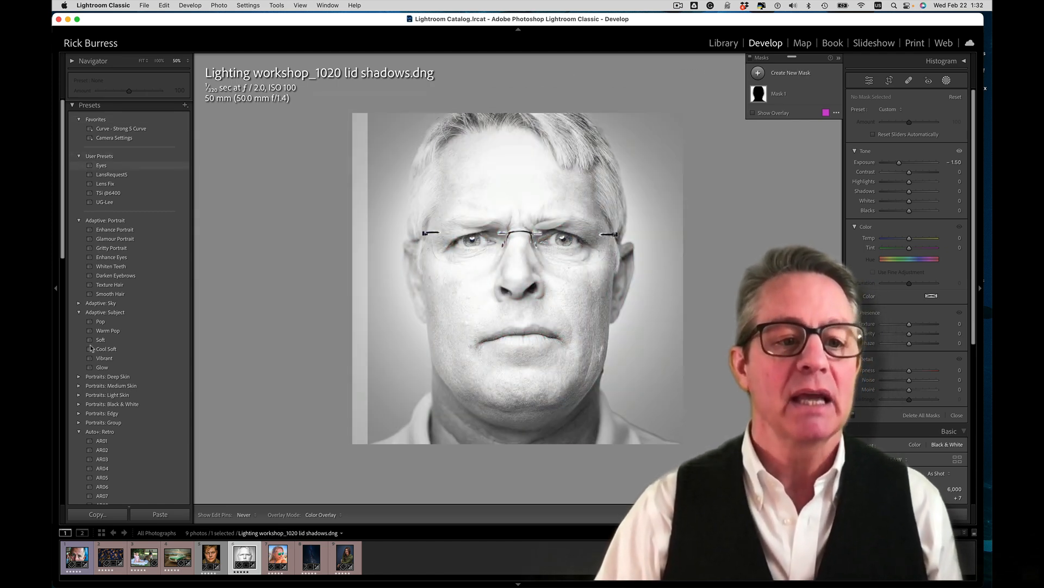
pyautogui.scroll(-10, 104, 353)
pyautogui.scroll(-8, 104, 353)
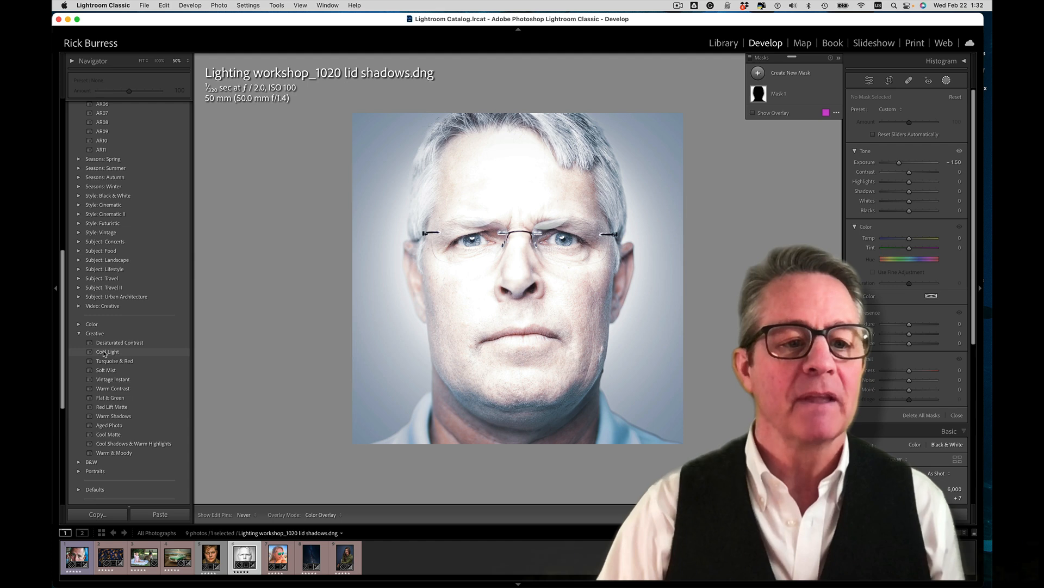
pyautogui.scroll(-2, 104, 353)
pyautogui.scroll(5, 104, 353)
pyautogui.scroll(4, 105, 354)
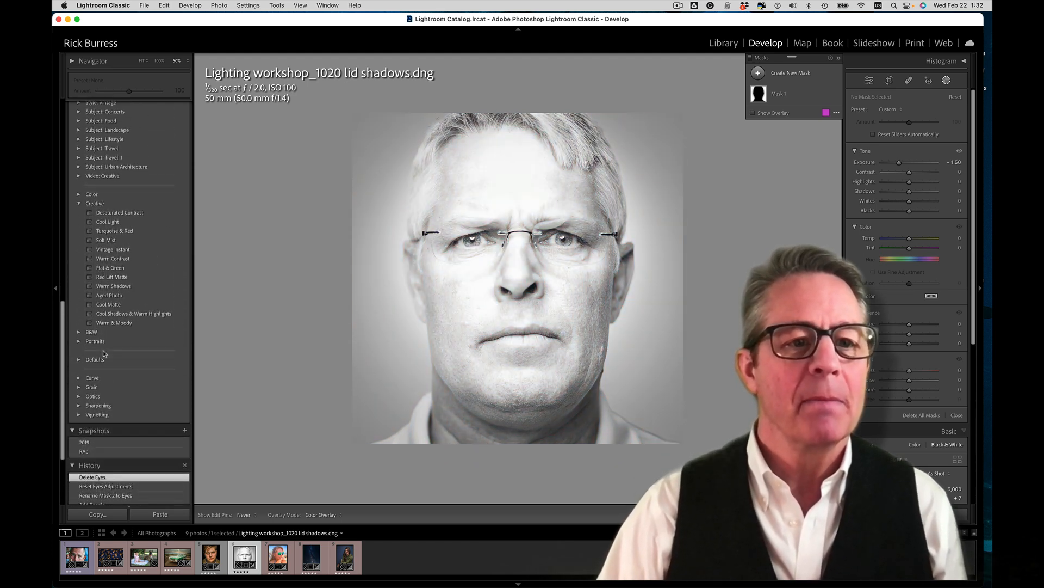
pyautogui.scroll(9, 108, 340)
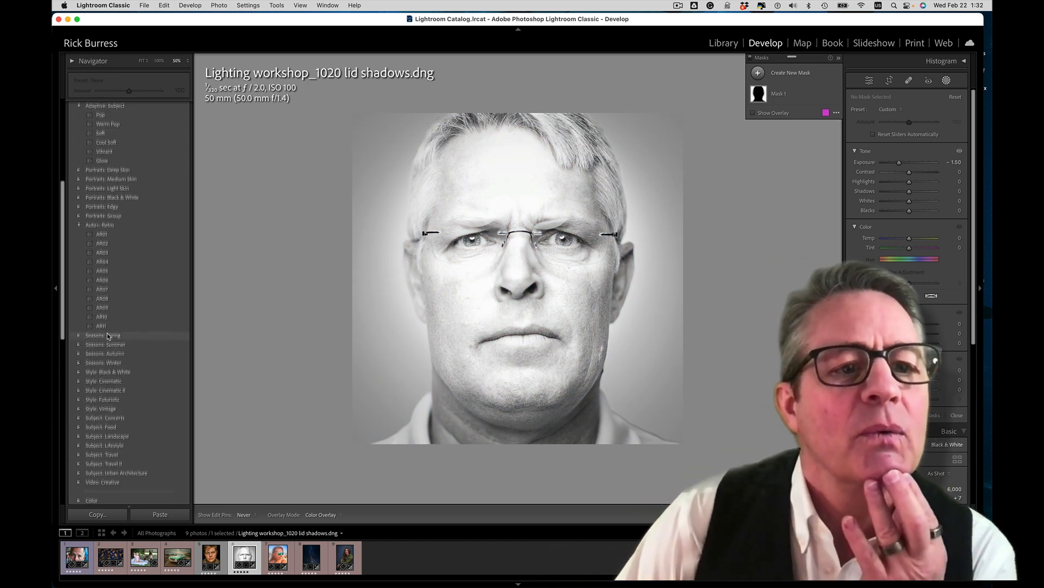
pyautogui.scroll(11, 108, 337)
pyautogui.scroll(2, 117, 326)
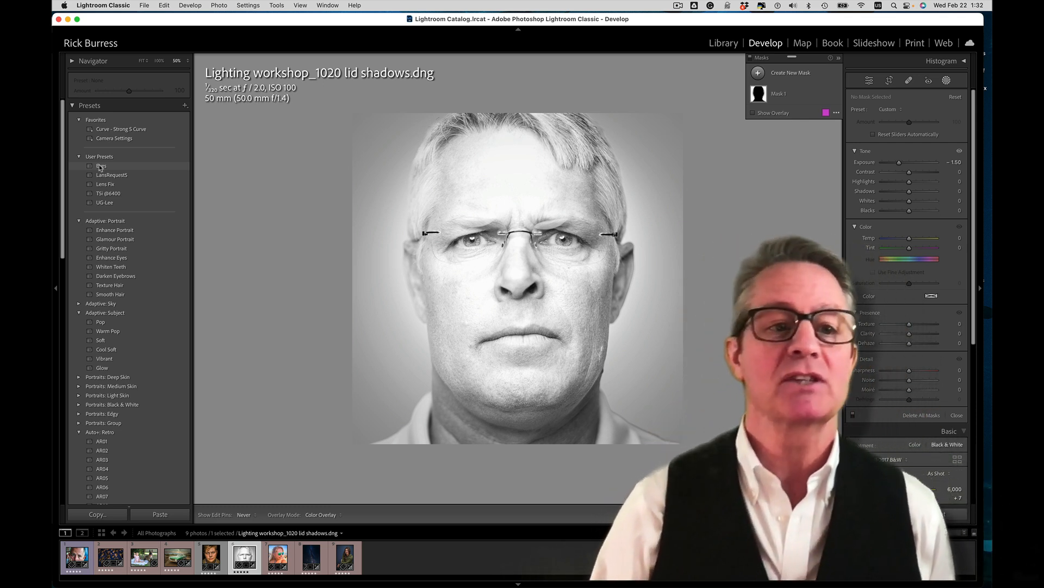
pyautogui.click(100, 166)
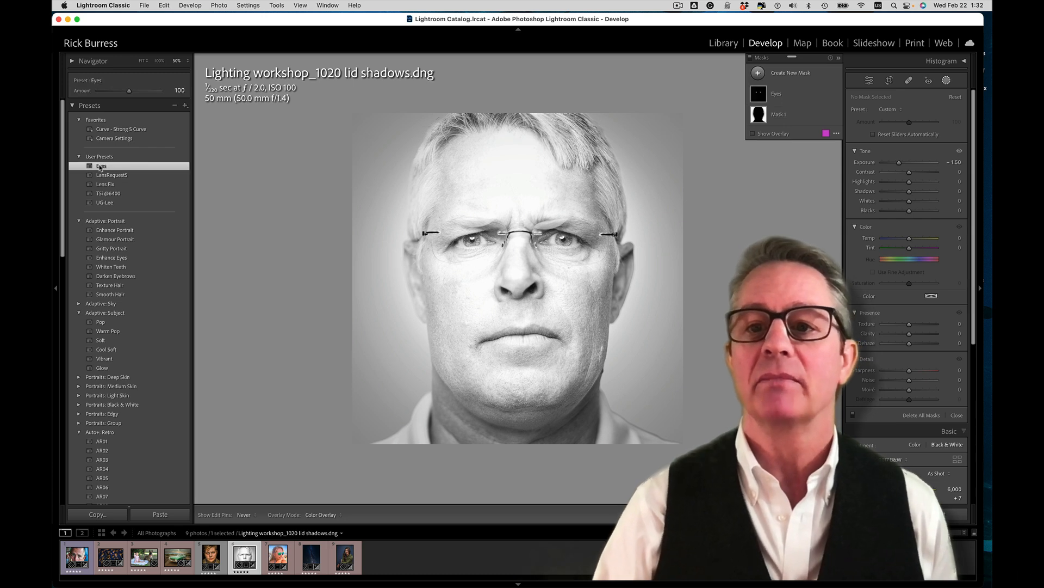
# - Select the Eyes mask, hide its overlay and tint the eyes with the light blue preset color
pyautogui.moveTo(764, 96)
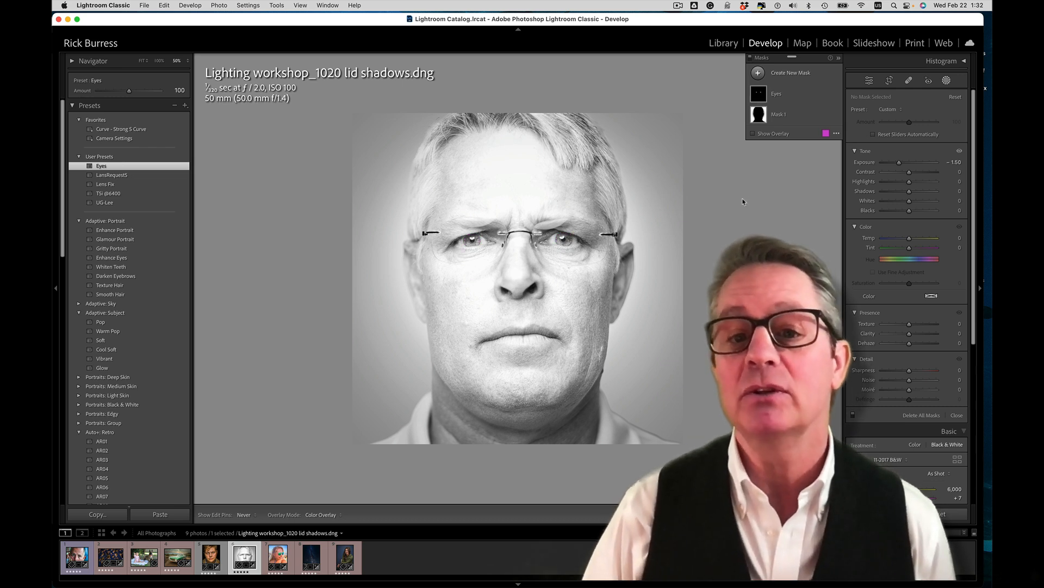
pyautogui.click(798, 97)
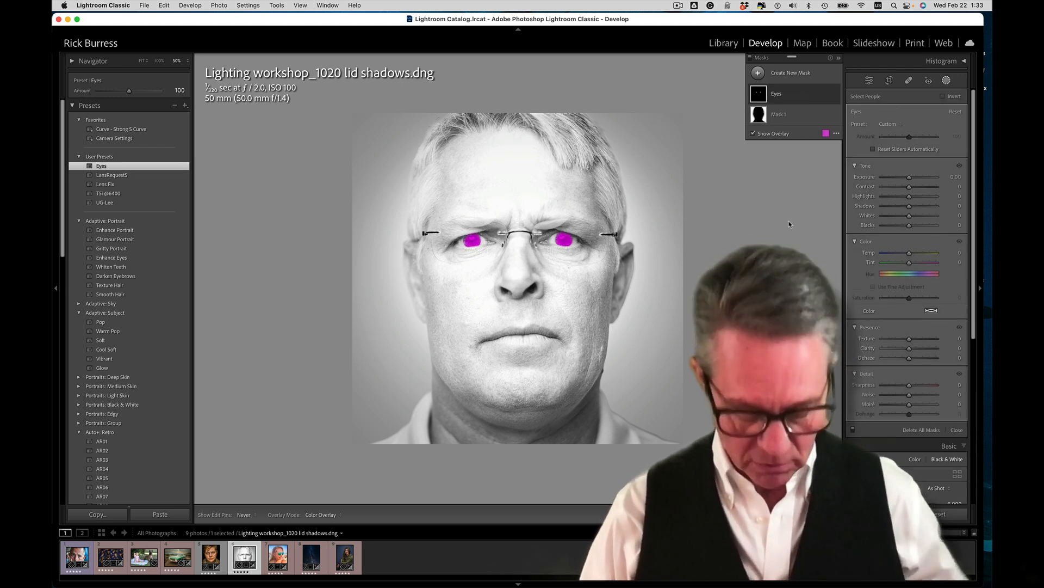
pyautogui.press('o')
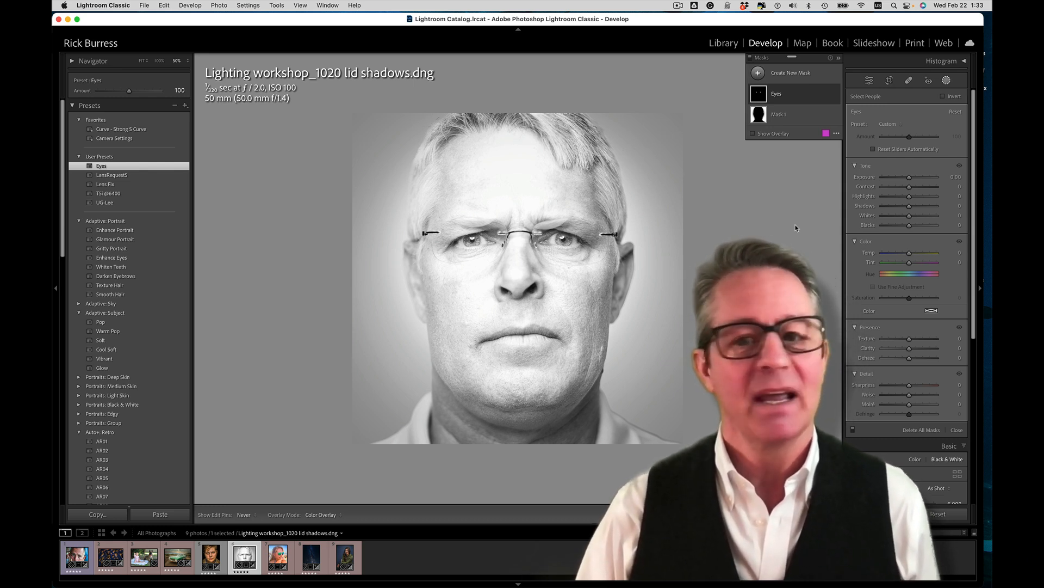
pyautogui.click(931, 311)
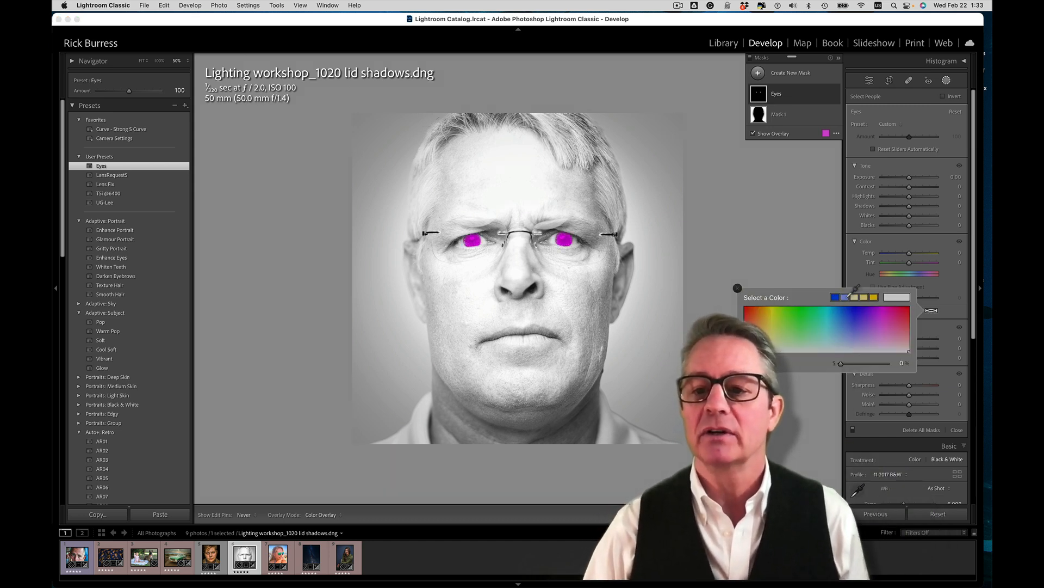
pyautogui.click(846, 296)
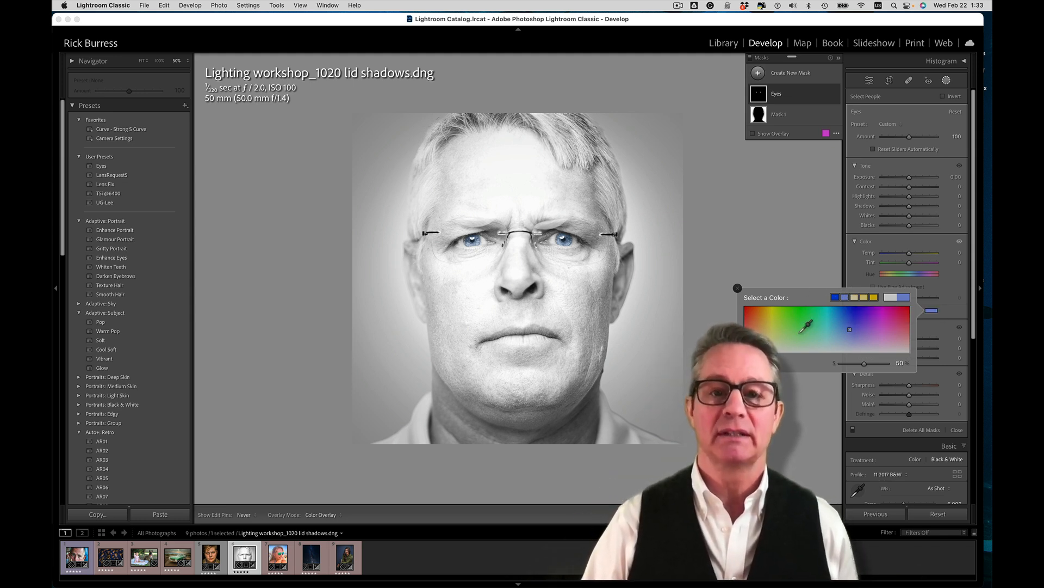
# - Try the pale beige, saturated gold and deep blue preset colors as the tint for the eyes
pyautogui.click(855, 297)
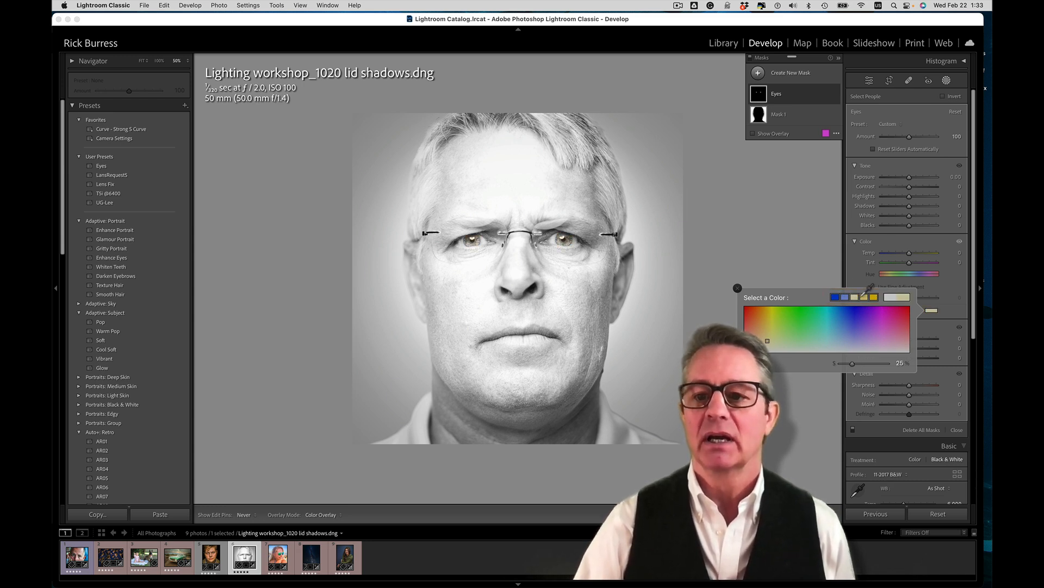
pyautogui.click(874, 297)
pyautogui.click(875, 294)
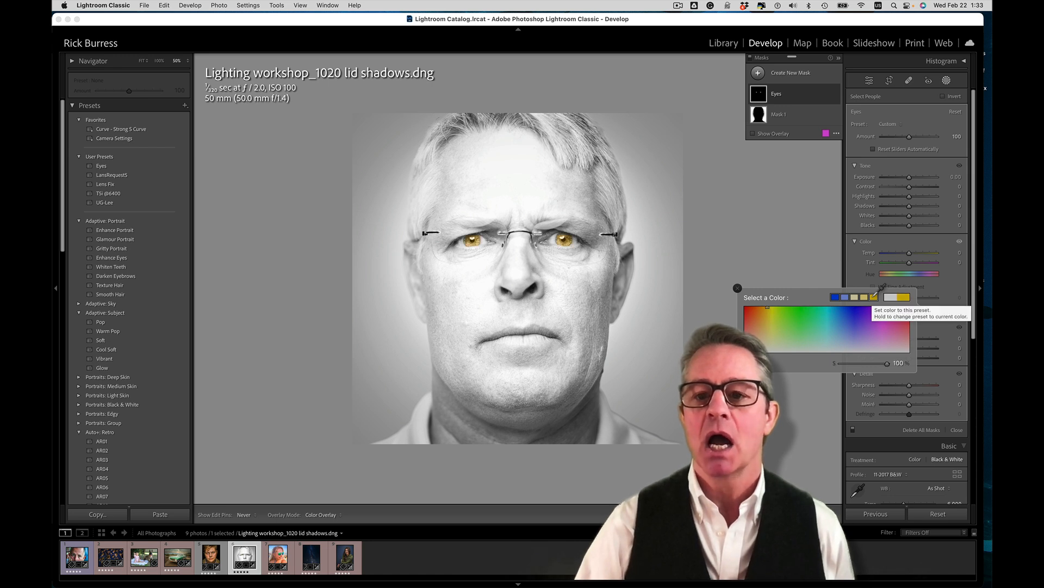
pyautogui.click(846, 295)
pyautogui.click(836, 297)
# - Tint the eyes with the light blue preset color and reduce its saturation to 32%
pyautogui.click(846, 295)
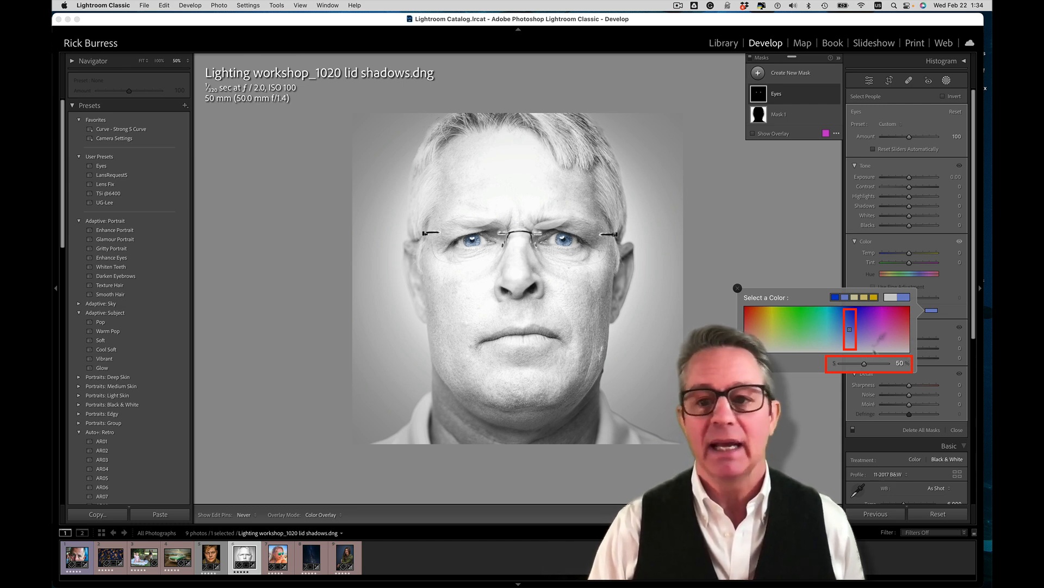
pyautogui.moveTo(865, 365)
pyautogui.mouseDown()
pyautogui.moveTo(845, 367)
pyautogui.moveTo(858, 367)
pyautogui.mouseUp()
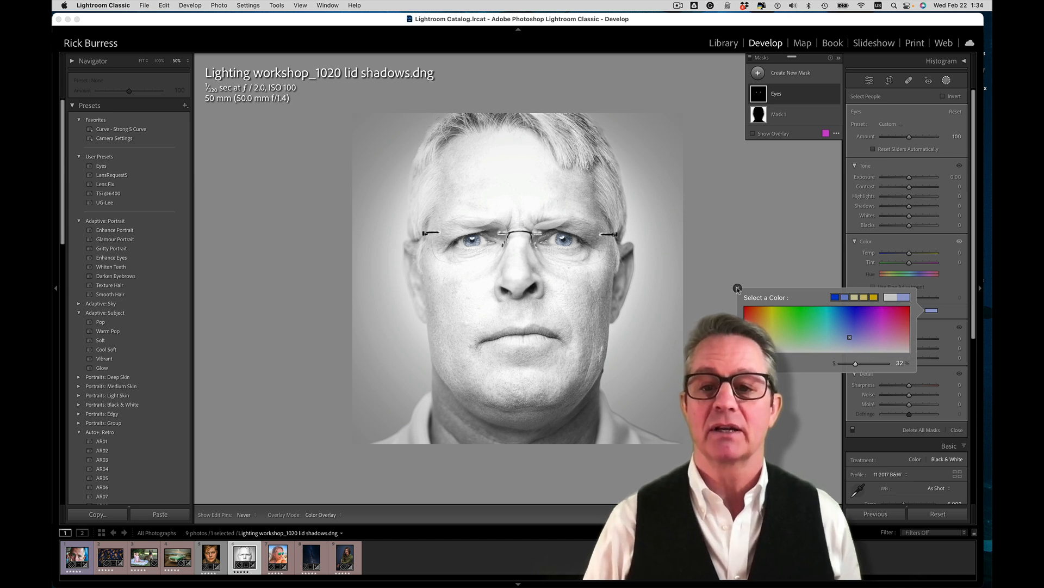
pyautogui.click(737, 288)
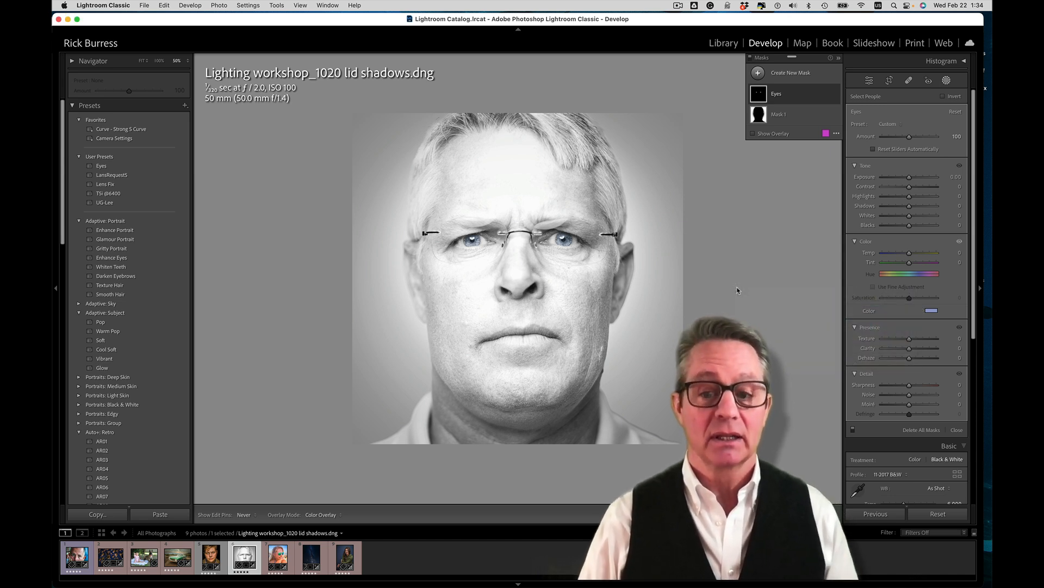
# - Open the seated portrait of the woman in the green blouse from the Library in the Develop module
pyautogui.press('g')
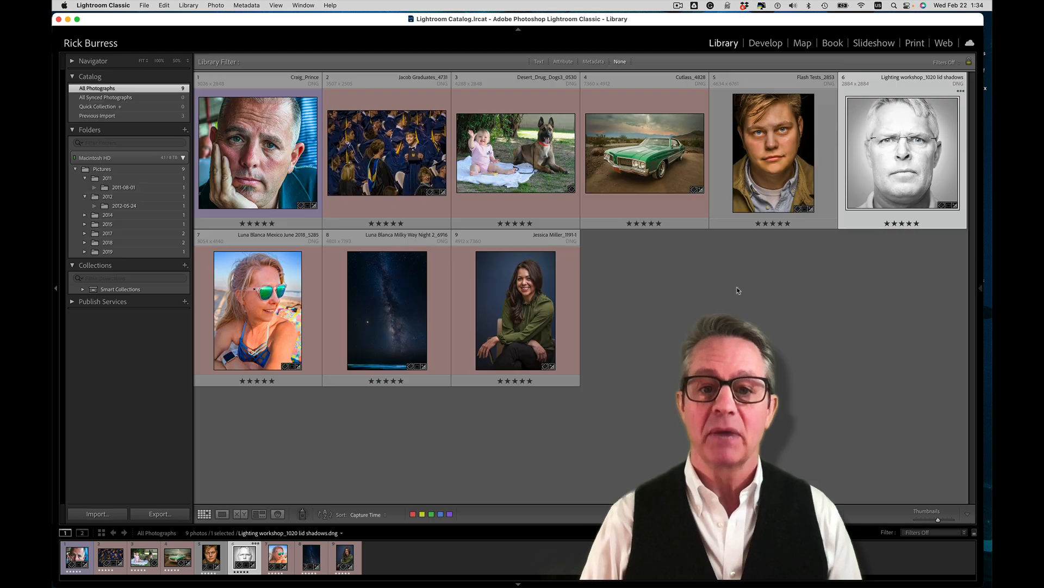
pyautogui.click(518, 356)
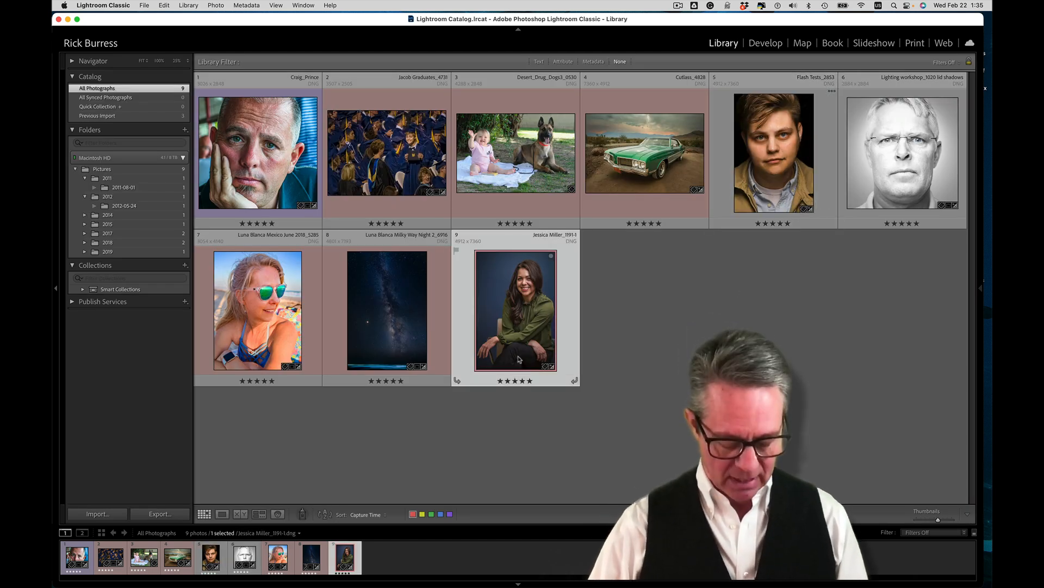
pyautogui.press('d')
pyautogui.click(518, 356)
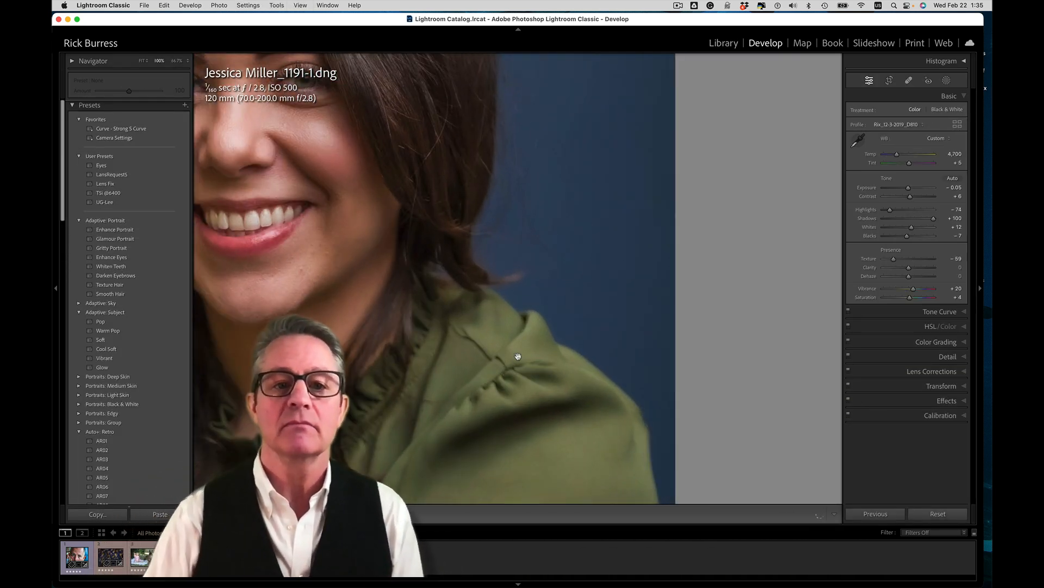
pyautogui.click(518, 356)
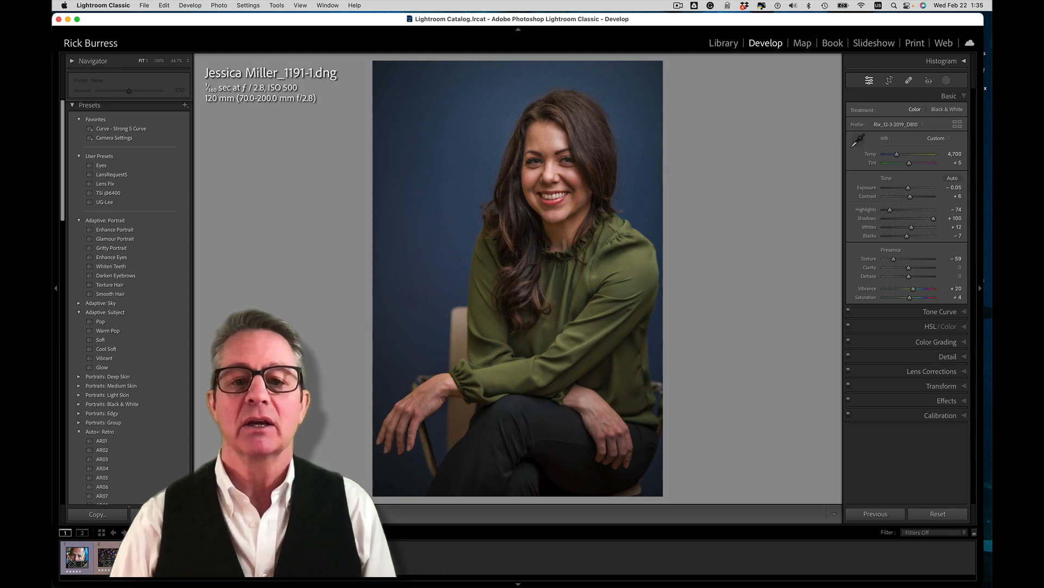
# - Apply the Enhance Portrait preset from the Adaptive: Portrait group to the woman's portrait
pyautogui.click(541, 161)
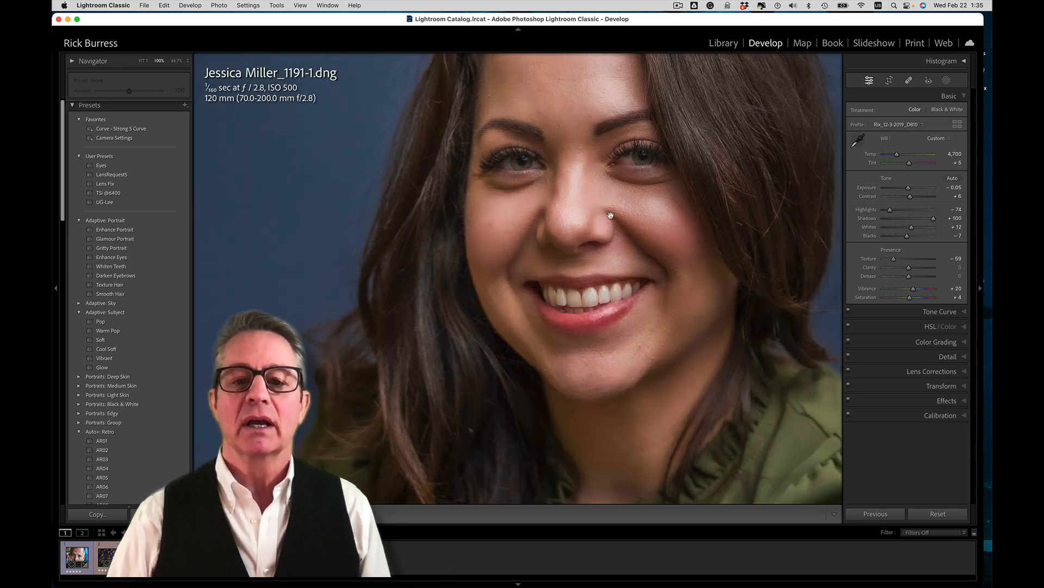
pyautogui.moveTo(611, 217); pyautogui.dragTo(567, 286)
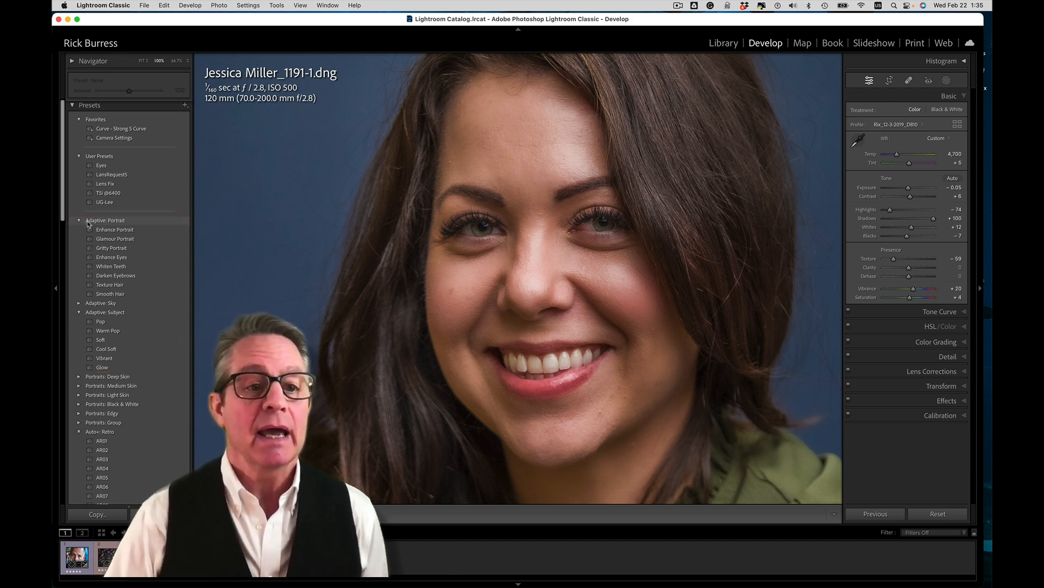
pyautogui.click(119, 230)
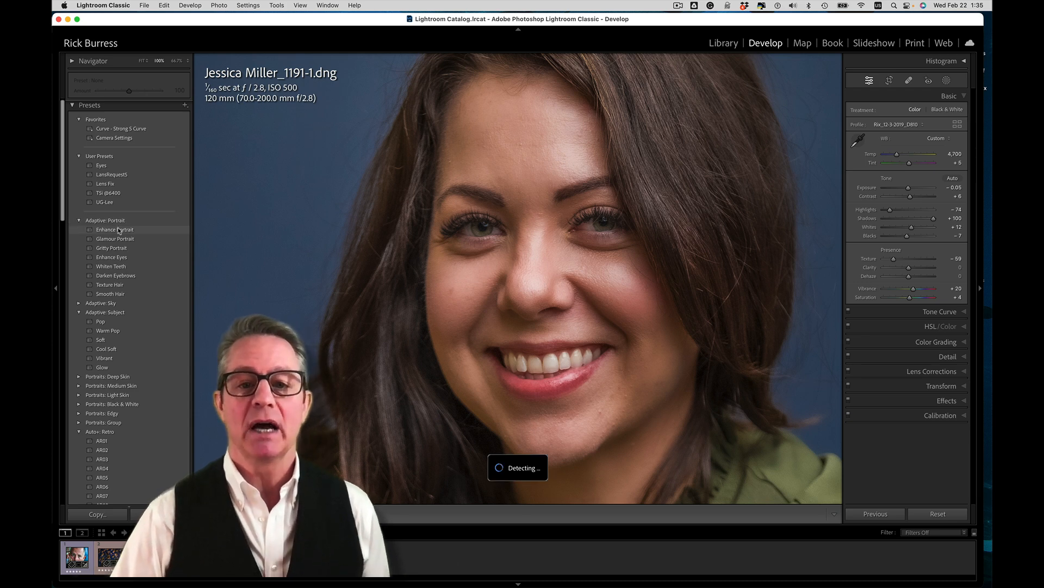
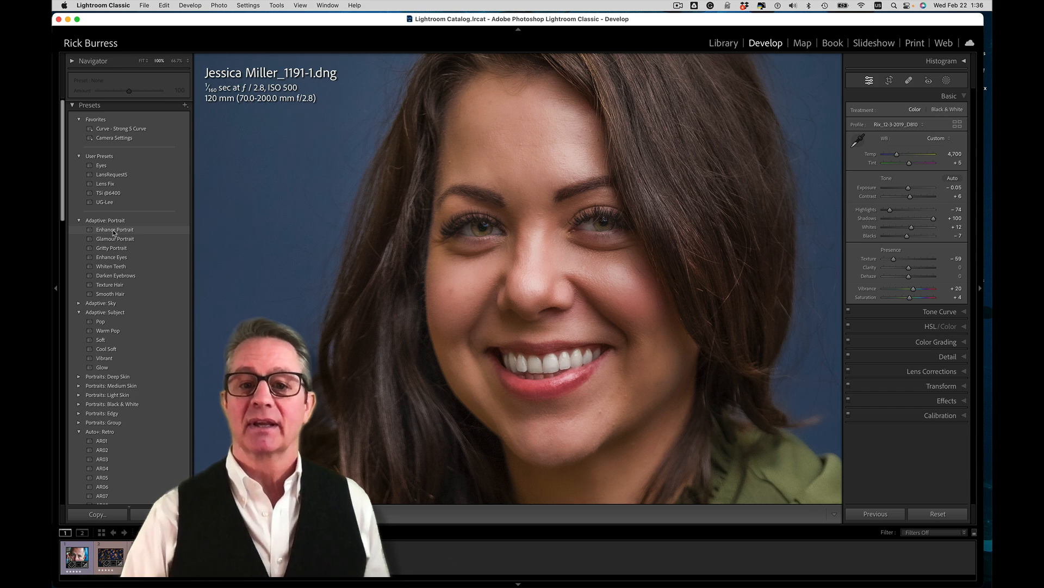
pyautogui.click(114, 231)
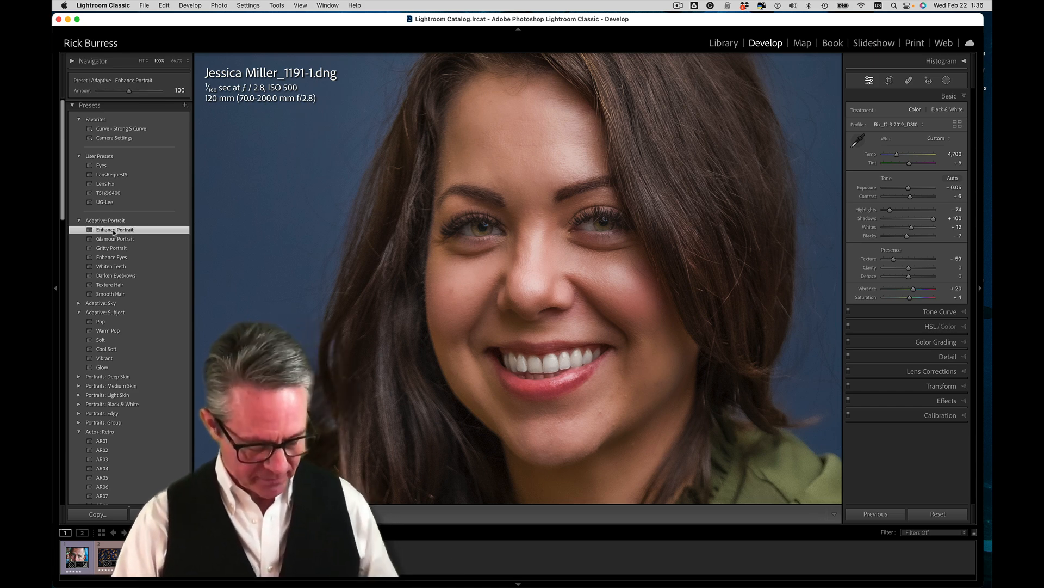
# - Display the portrait's masks and examine the coverage of the Teeth, Iris and Pupil, Eye Sclera and Face Skin masks
pyautogui.hotkey('shift', 'w')
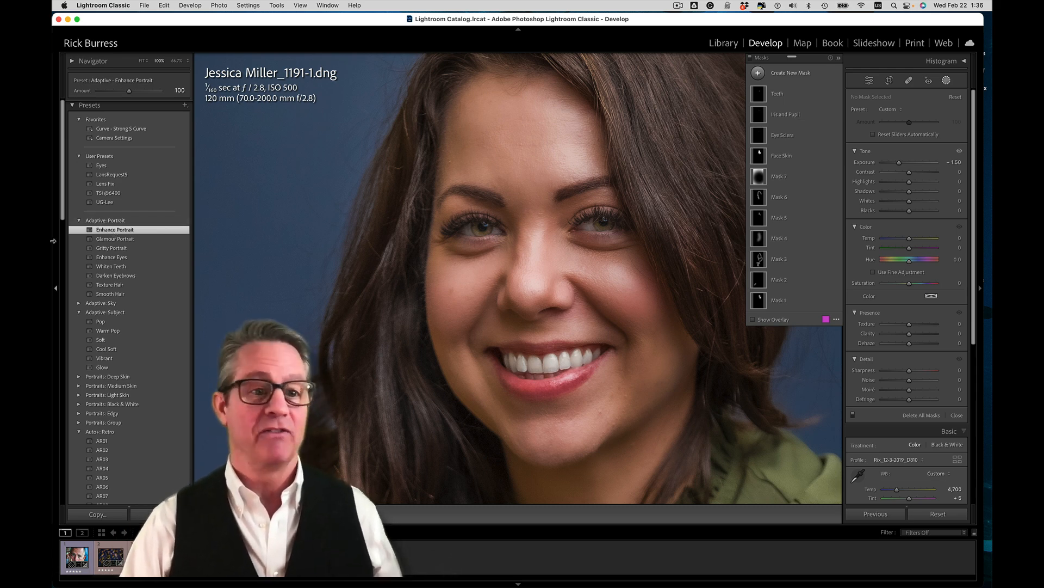
pyautogui.moveTo(760, 95)
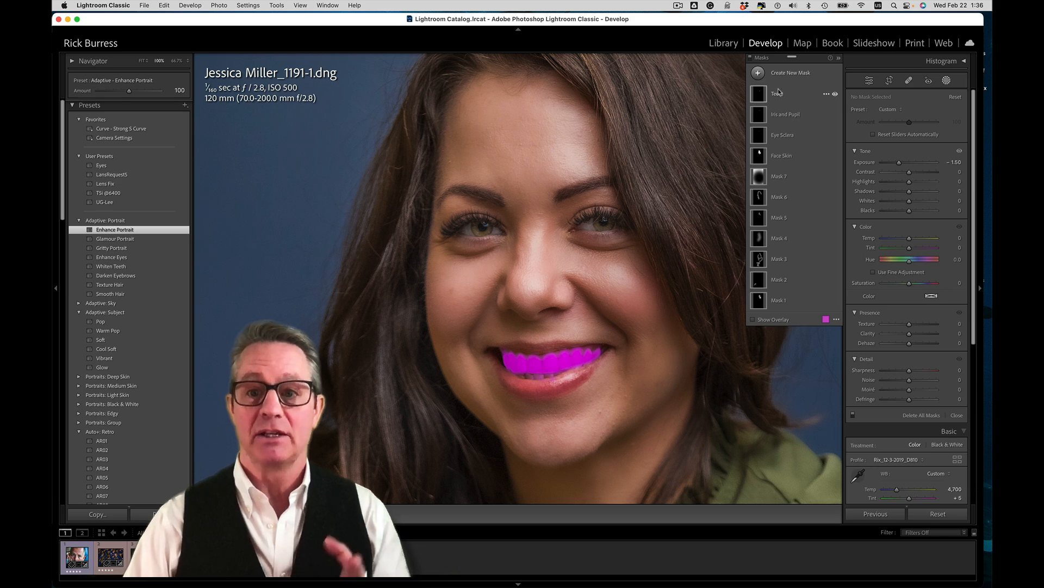
pyautogui.moveTo(762, 116)
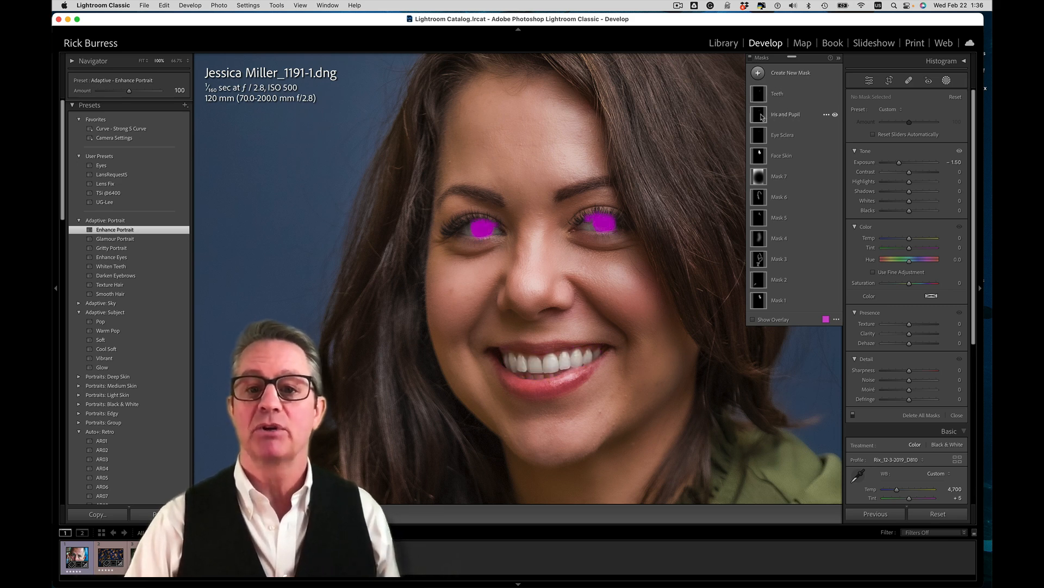
pyautogui.moveTo(762, 135)
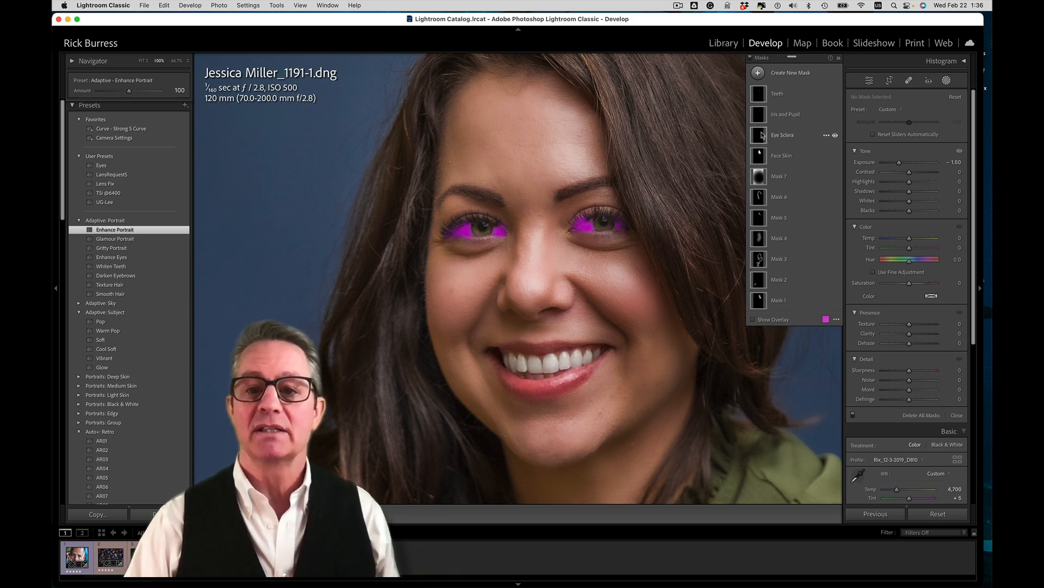
pyautogui.moveTo(763, 156)
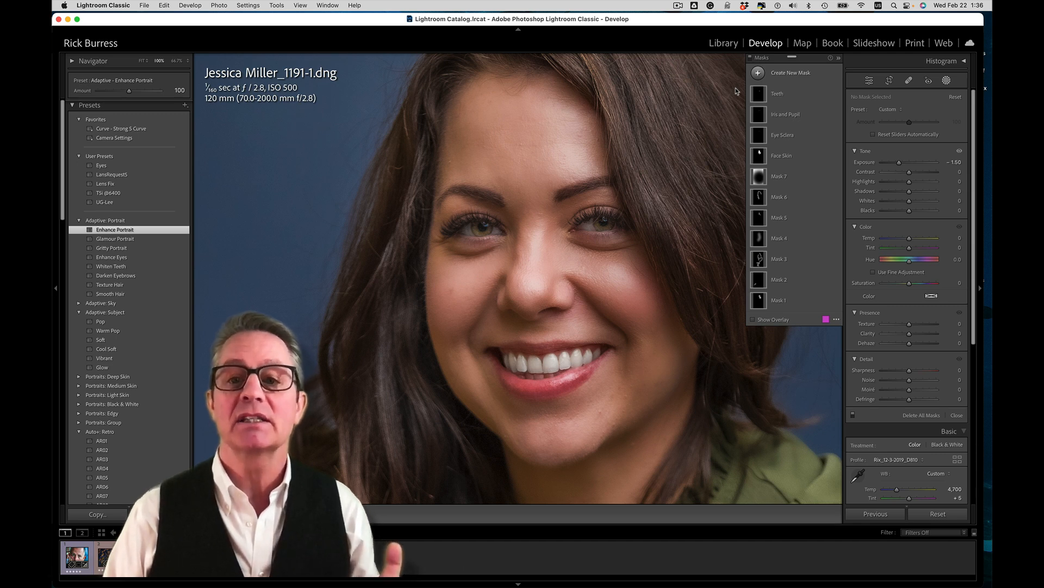
# - Select the Iris and Pupil mask, expand its components and show its overlay on the enlarged eyes
pyautogui.click(760, 117)
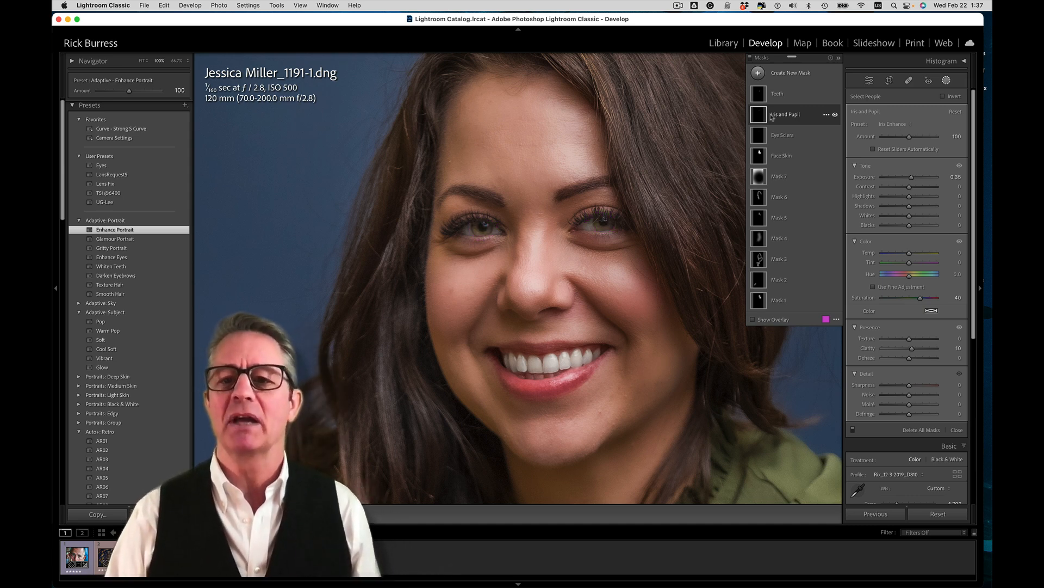
pyautogui.click(794, 117)
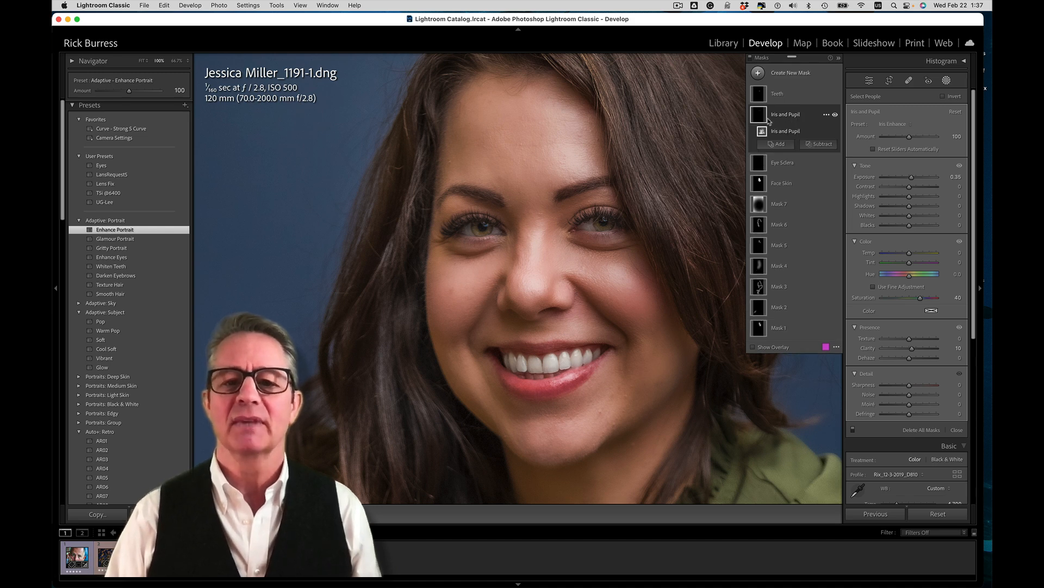
pyautogui.moveTo(764, 120)
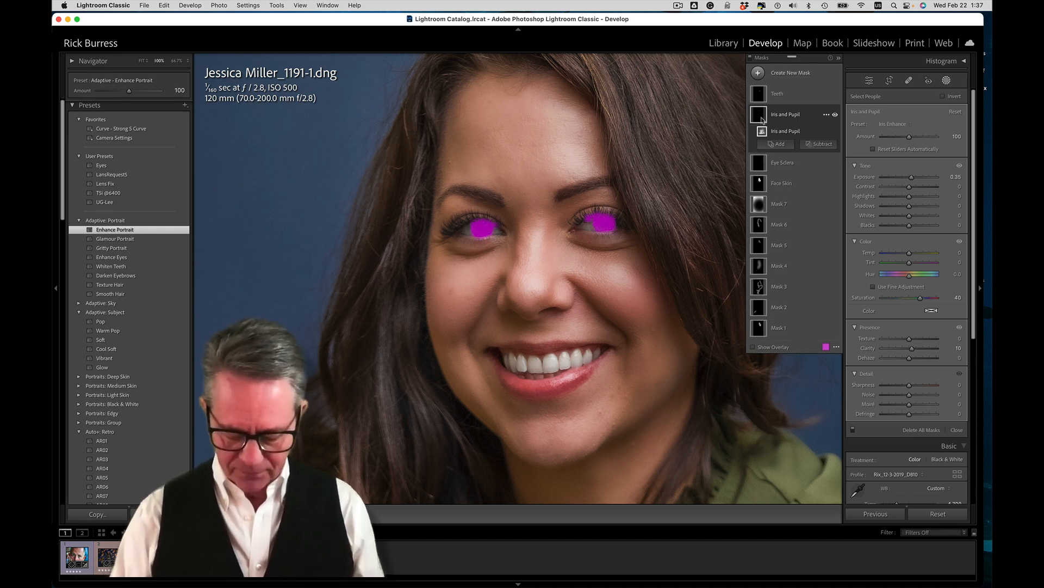
pyautogui.press('super+equal')
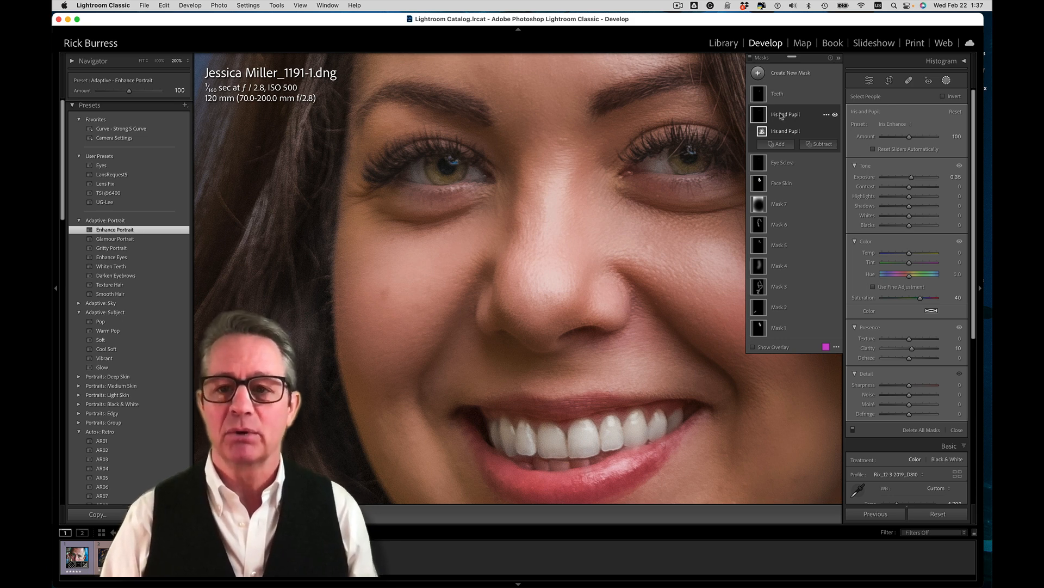
pyautogui.press('o')
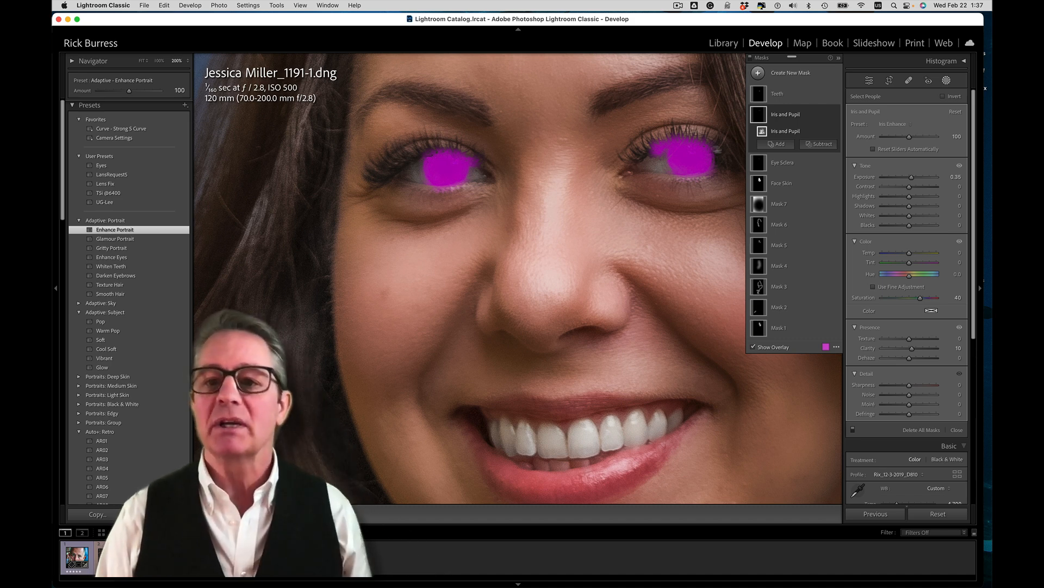
# - Subtract the stray area beside the iris in the photo's right-hand eye from the Iris and Pupil mask with a size 4.0 brush
pyautogui.click(815, 145)
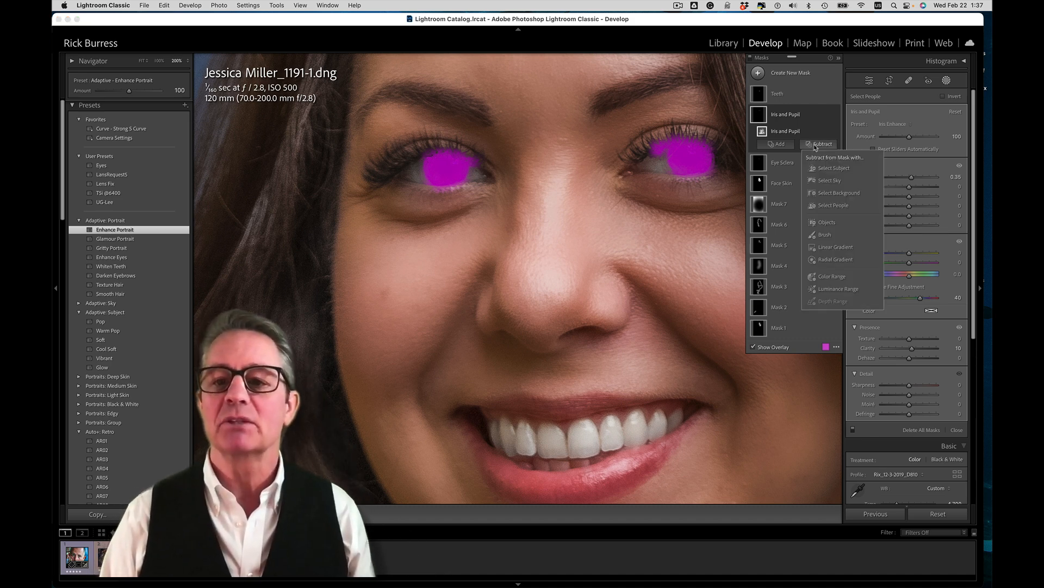
pyautogui.click(825, 235)
pyautogui.scroll(-10, 636, 158)
pyautogui.scroll(3, 645, 159)
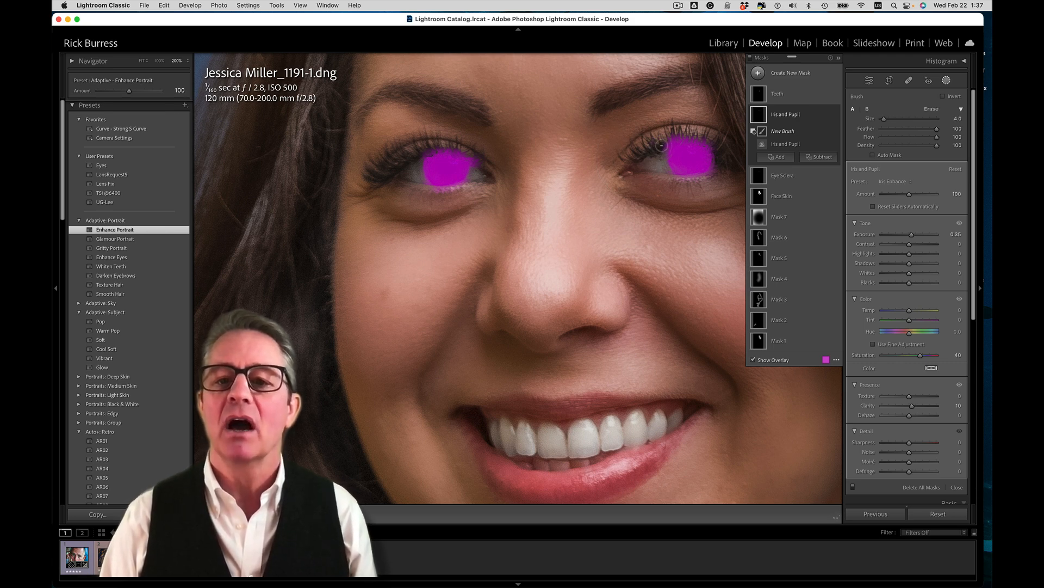
pyautogui.click(667, 141)
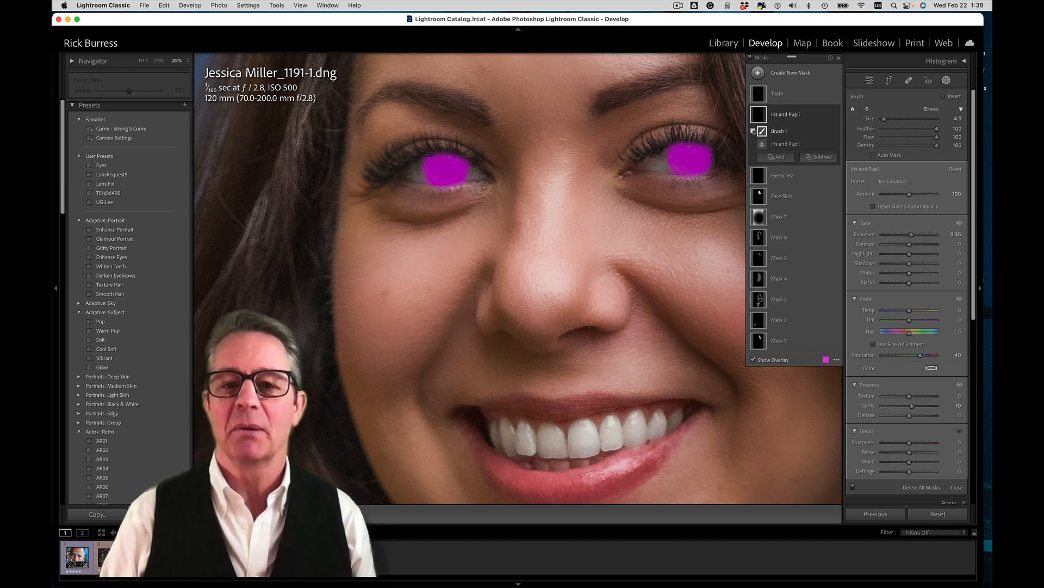
# - Reset the Iris and Pupil mask's adjustments and leave its overlay hidden
pyautogui.press('o')
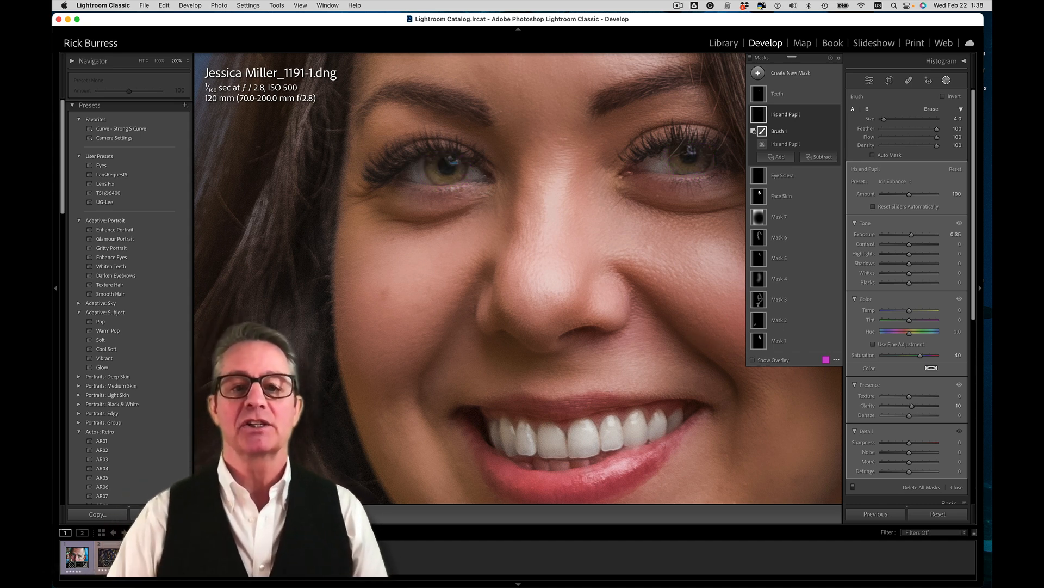
pyautogui.click(955, 169)
pyautogui.press('o')
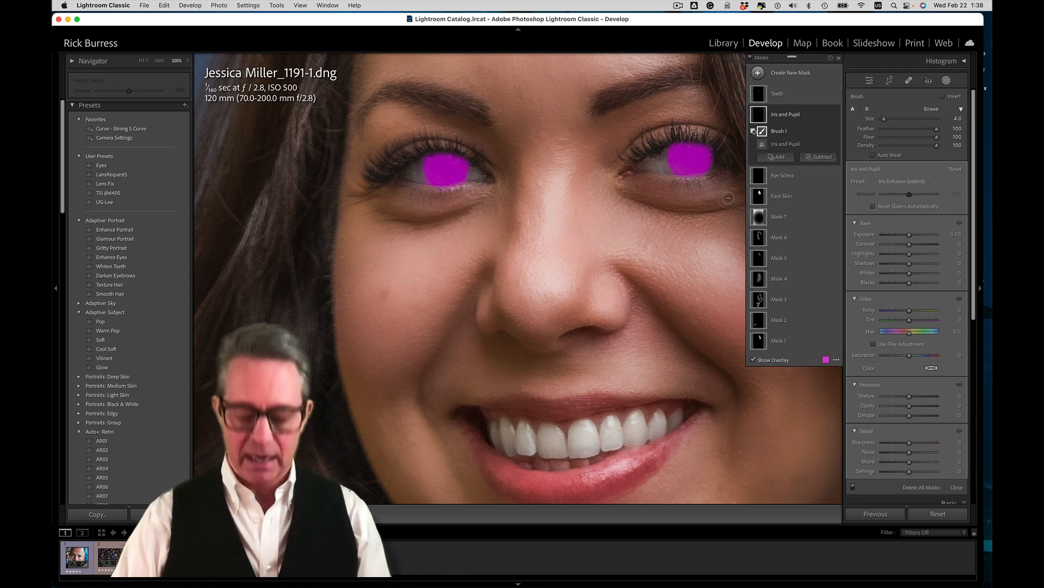
pyautogui.press('o')
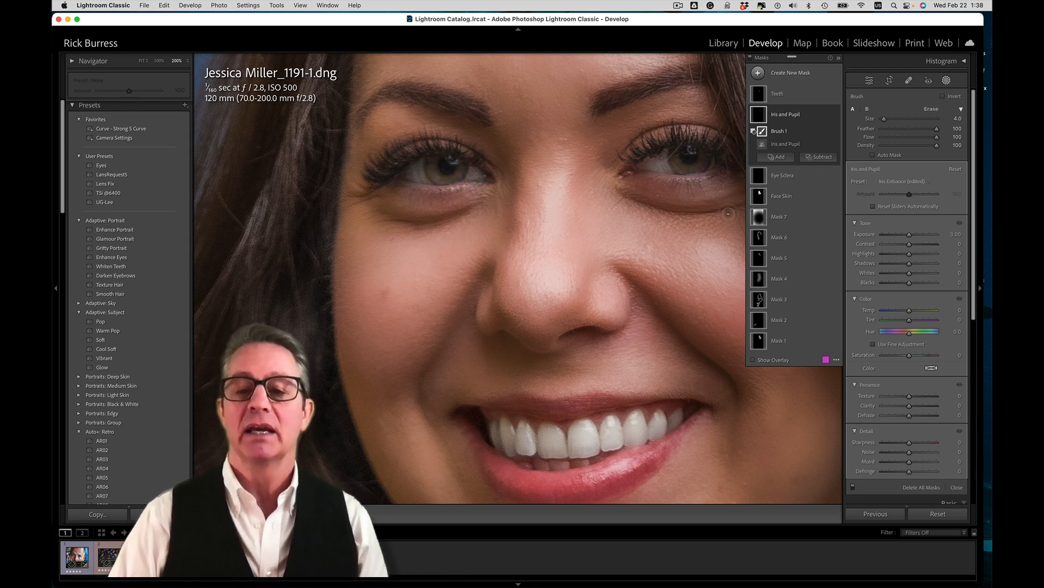
# - Intersect the Iris and Pupil mask with a size 5.0 brush painted over the lower part of both irises, with the overlay shown
pyautogui.click(760, 116)
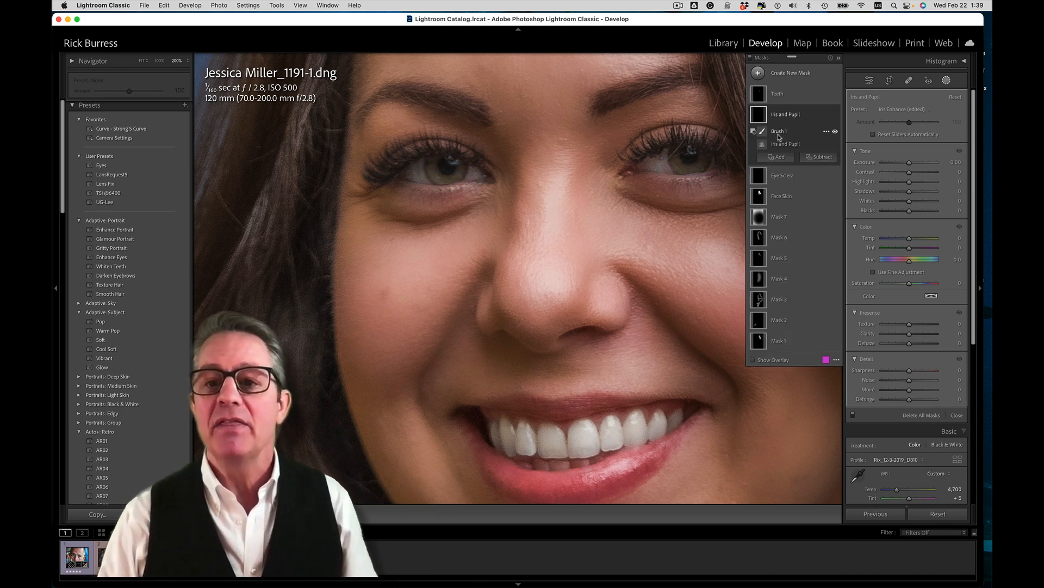
pyautogui.press('o')
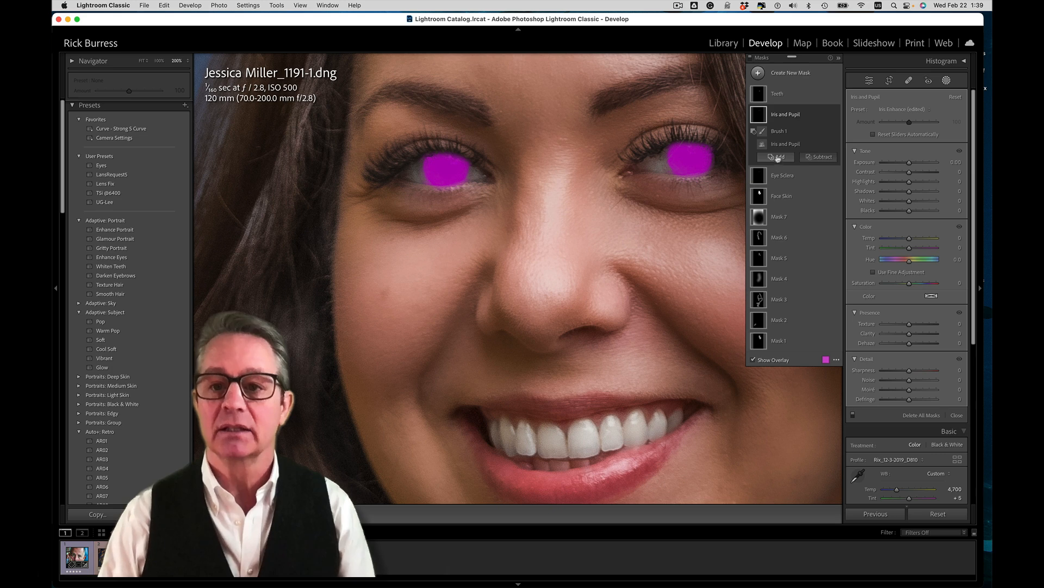
pyautogui.press('alt')
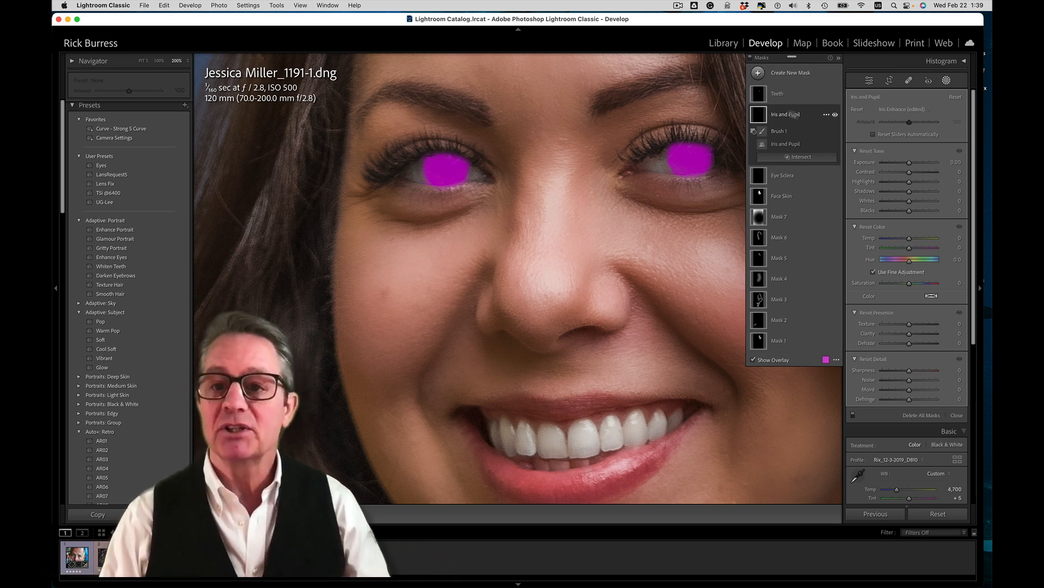
pyautogui.click(792, 158)
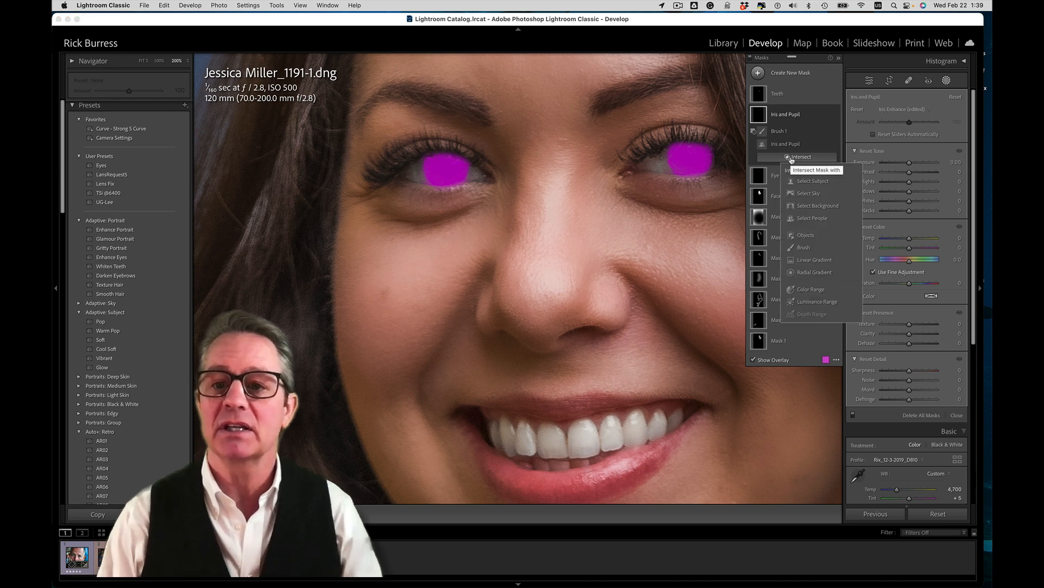
pyautogui.click(803, 247)
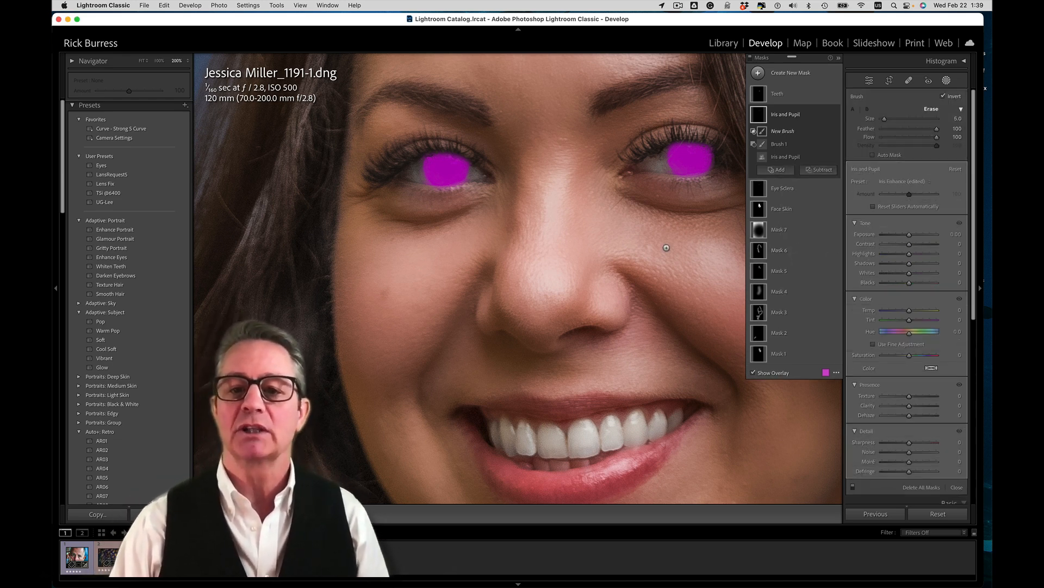
pyautogui.click(421, 185)
pyautogui.moveTo(421, 185)
pyautogui.mouseDown()
pyautogui.moveTo(474, 179)
pyautogui.moveTo(426, 189)
pyautogui.moveTo(412, 169)
pyautogui.moveTo(433, 185)
pyautogui.mouseUp()
pyautogui.moveTo(657, 181)
pyautogui.mouseDown()
pyautogui.moveTo(670, 164)
pyautogui.moveTo(677, 181)
pyautogui.moveTo(721, 166)
pyautogui.moveTo(696, 182)
pyautogui.mouseUp()
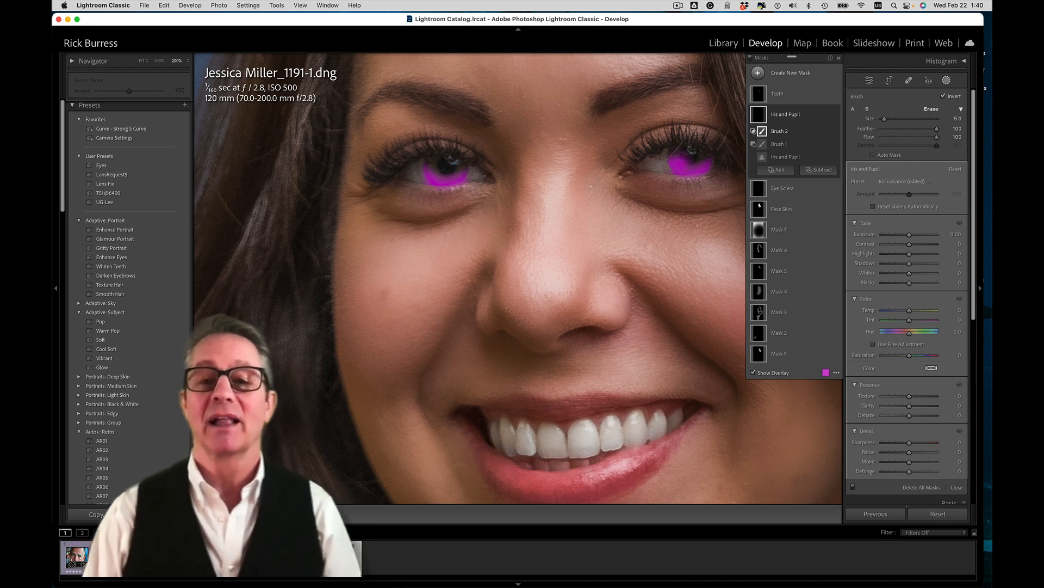
# - Hide the mask overlay and set the Iris and Pupil mask's Exposure to 0.44
pyautogui.press('alt')
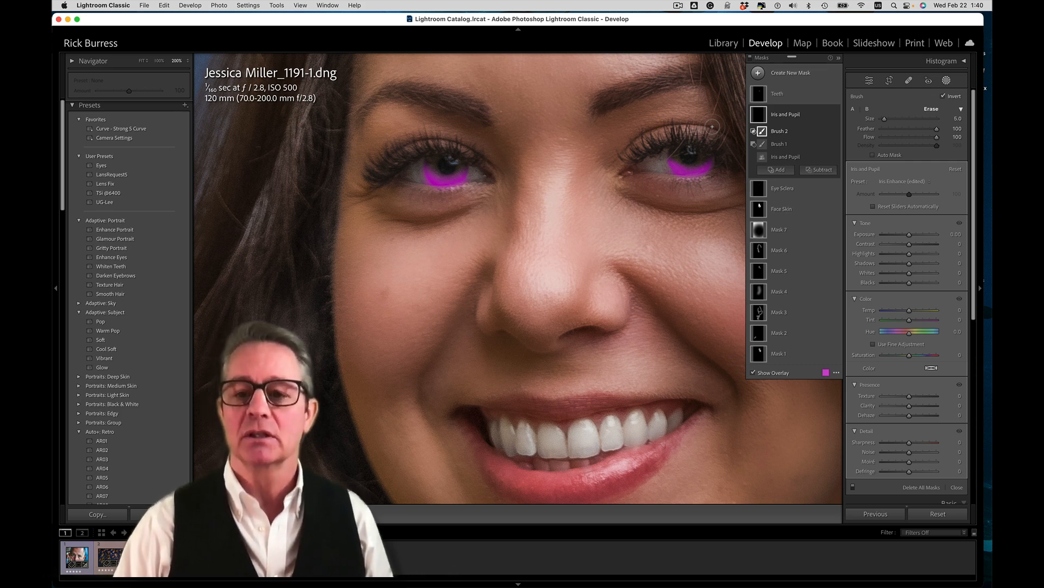
pyautogui.press('o')
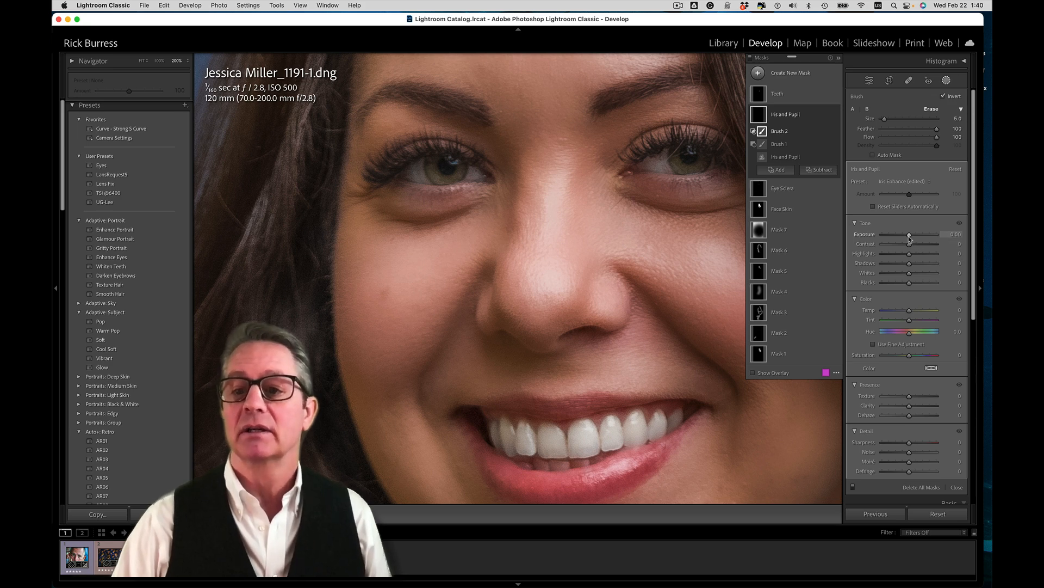
pyautogui.moveTo(909, 238); pyautogui.dragTo(912, 238)
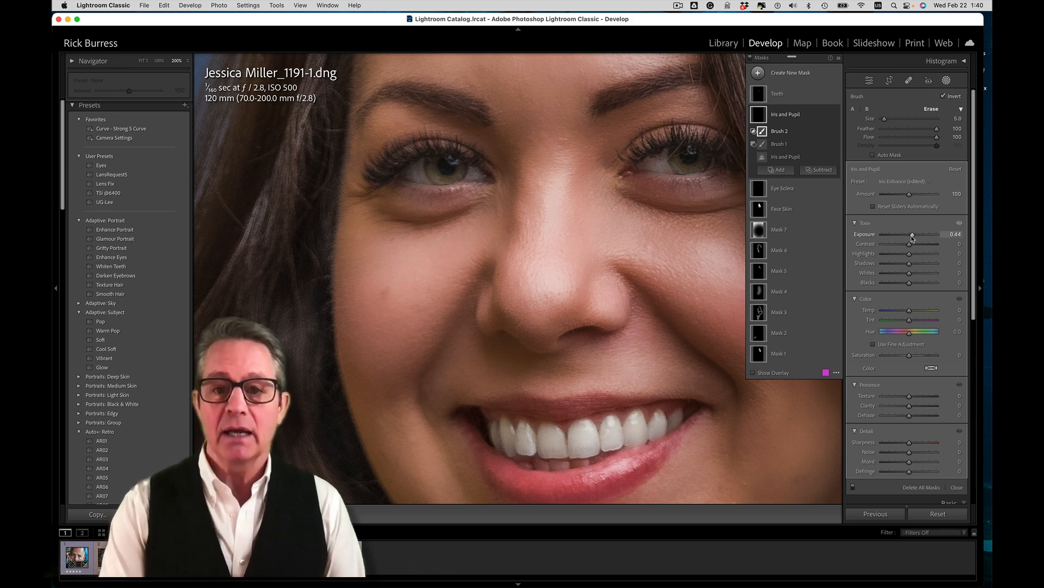
# - Compare the portrait with and without the Iris and Pupil mask at a wider view, leaving the mask enabled
pyautogui.press('super+minus')
pyautogui.press('super+minus')
pyautogui.press('super+minus')
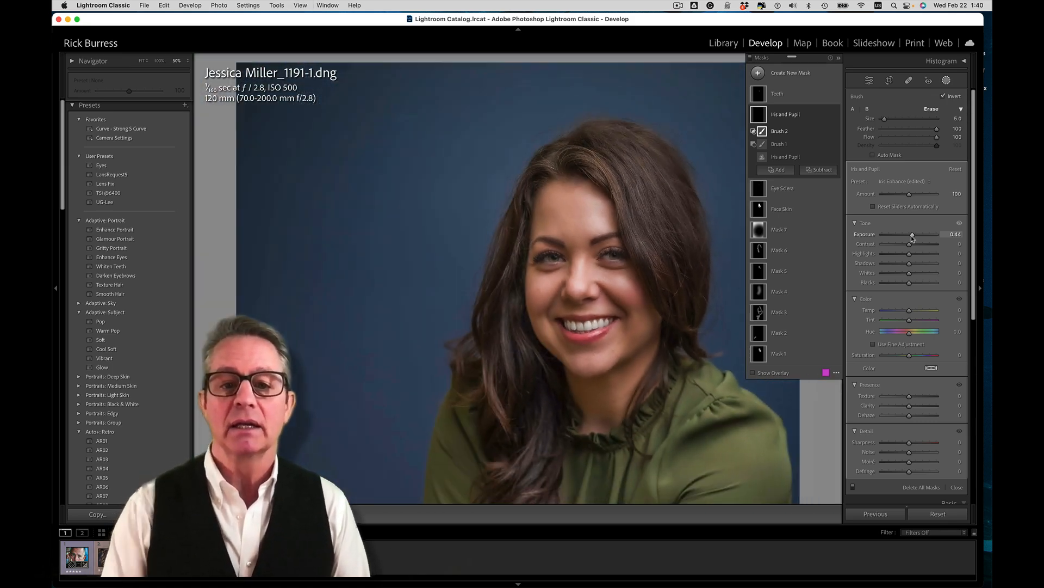
pyautogui.moveTo(830, 237)
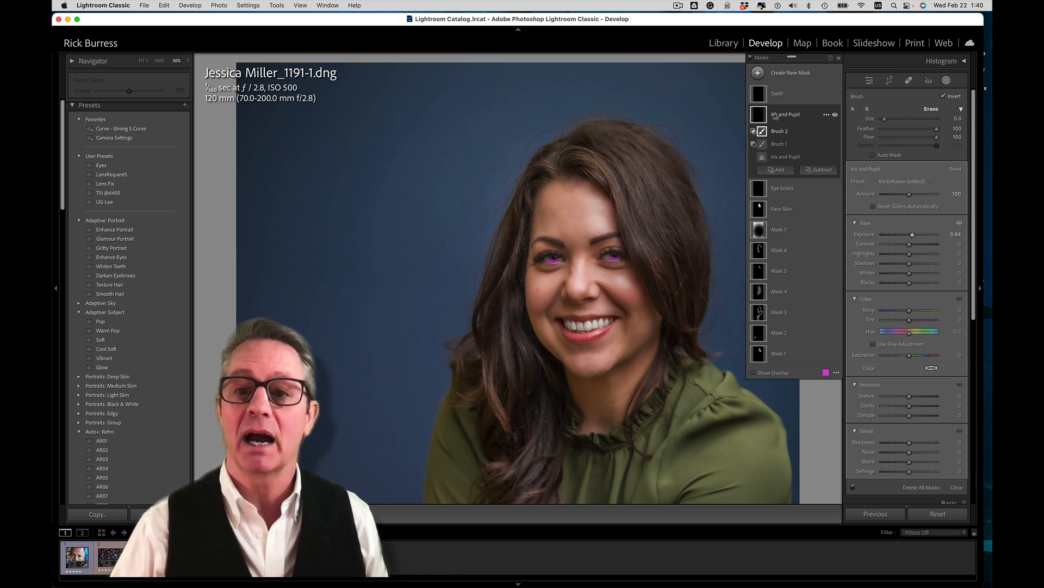
pyautogui.click(835, 117)
pyautogui.click(836, 116)
pyautogui.click(835, 117)
pyautogui.click(835, 116)
pyautogui.click(835, 117)
pyautogui.click(836, 117)
pyautogui.click(835, 117)
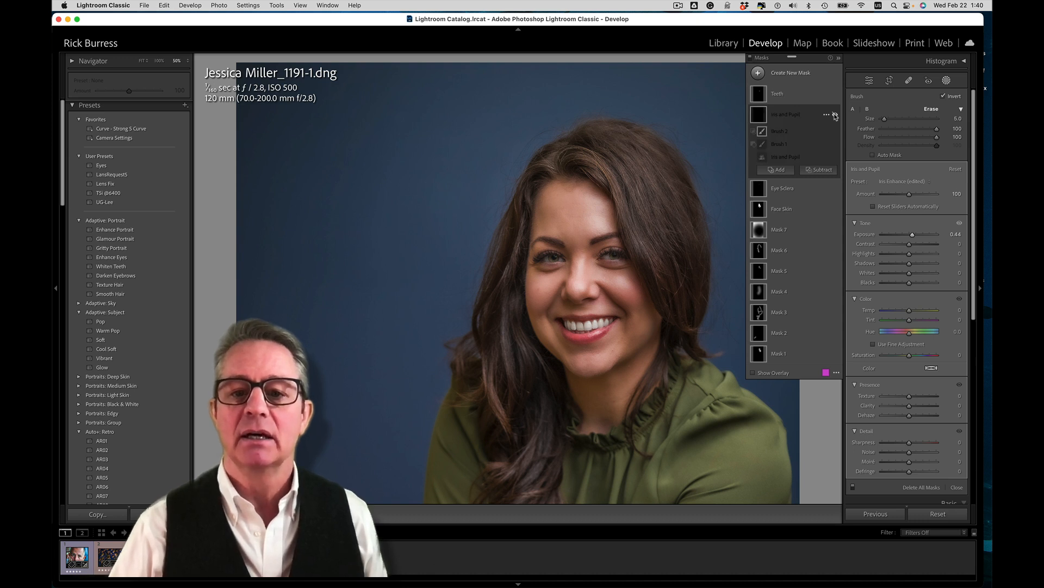
pyautogui.click(836, 116)
pyautogui.click(836, 116)
pyautogui.click(836, 117)
pyautogui.click(835, 116)
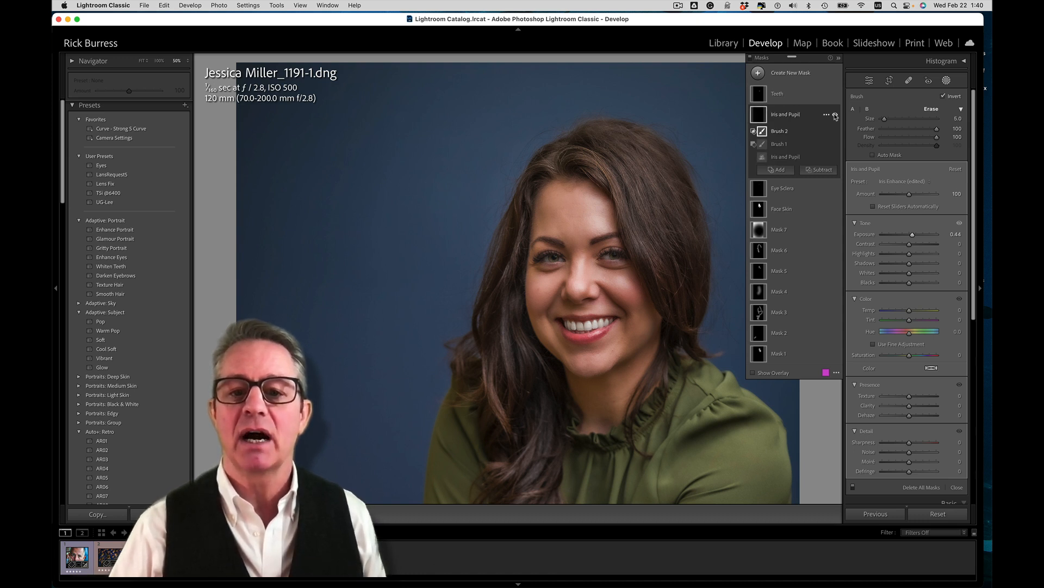
# - Raise the Iris and Pupil mask's Exposure to 0.81 and compare the eyes with the mask off and on
pyautogui.moveTo(913, 235); pyautogui.dragTo(917, 236)
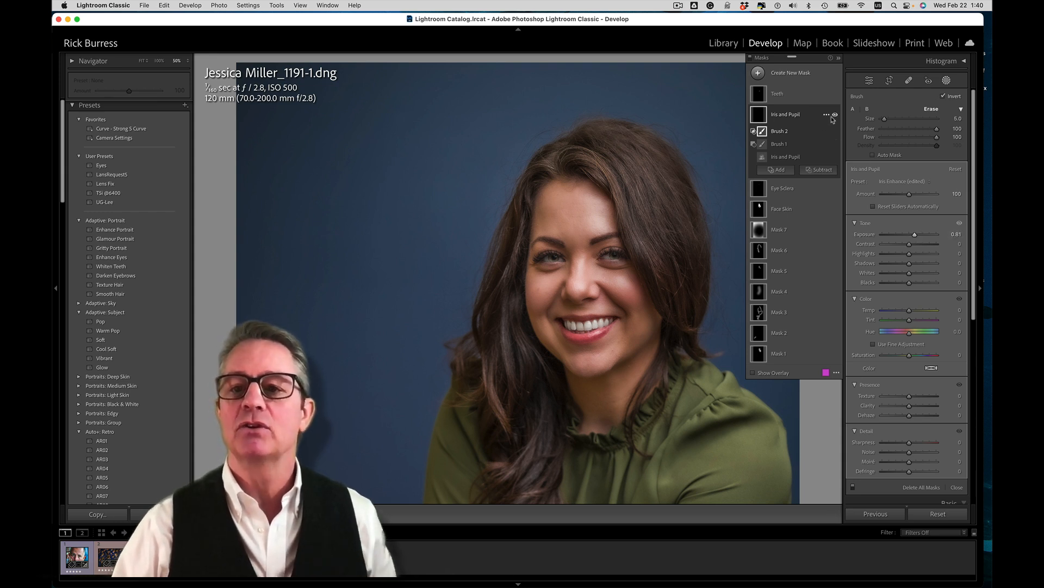
pyautogui.click(835, 116)
pyautogui.click(835, 116)
pyautogui.click(835, 116)
pyautogui.click(835, 116)
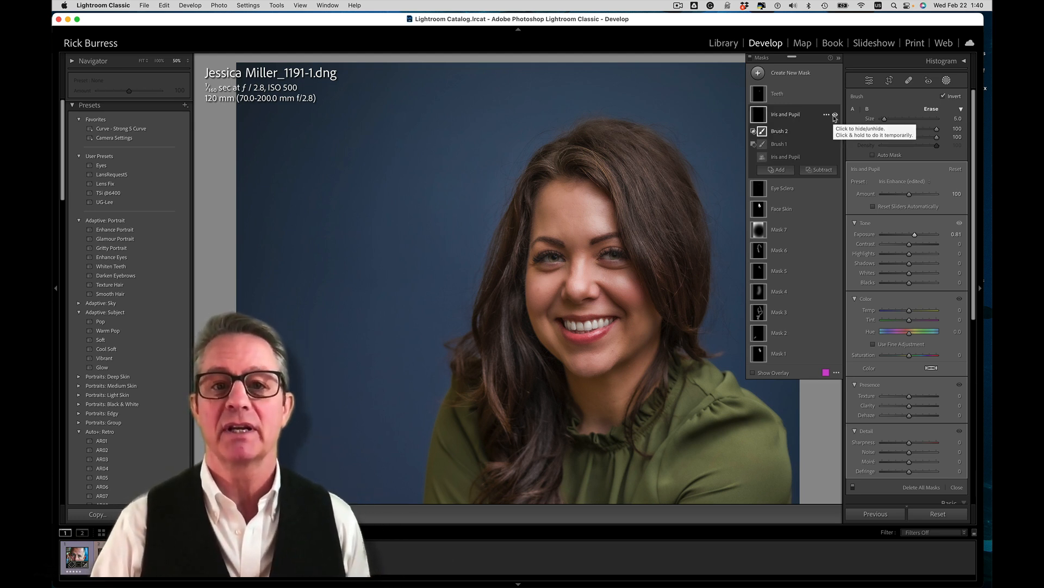
# - Create a new brush mask and paint over the catchlights in the enlarged eyes with a size 4.0 brush
pyautogui.press('super+equal')
pyautogui.press('super+equal')
pyautogui.press('super+equal')
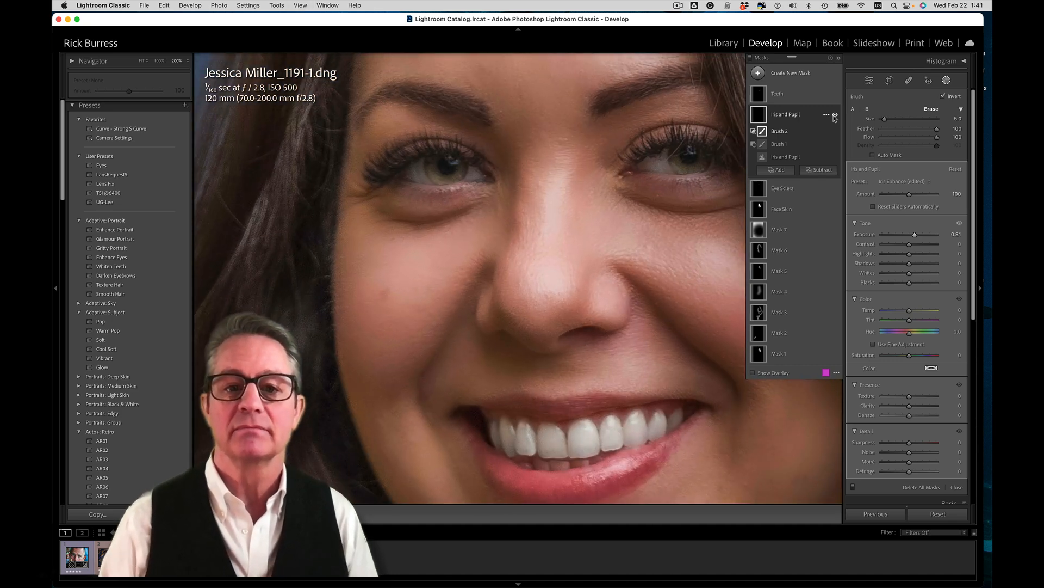
pyautogui.moveTo(658, 183); pyautogui.dragTo(613, 214)
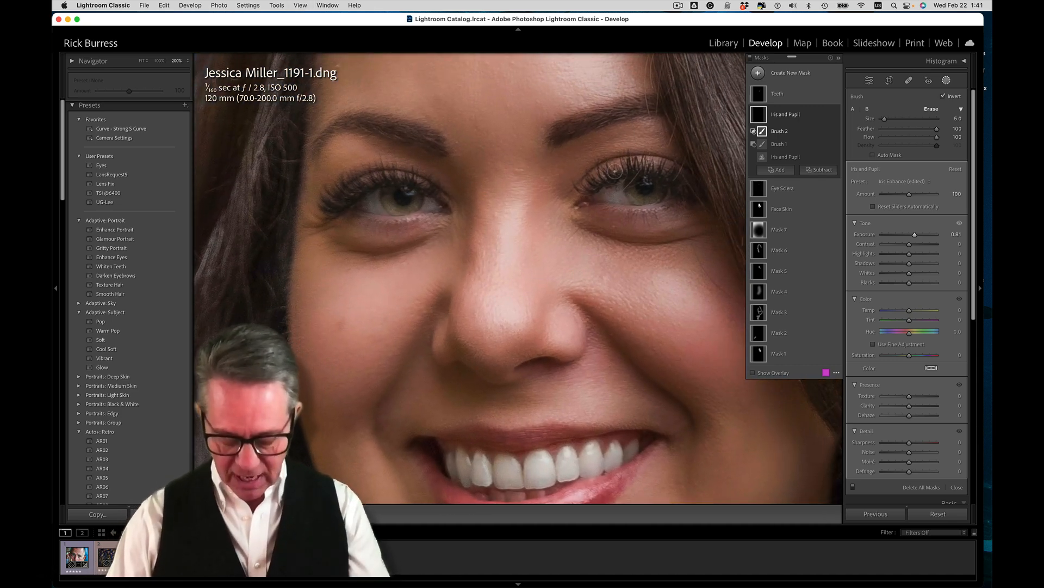
pyautogui.press('k')
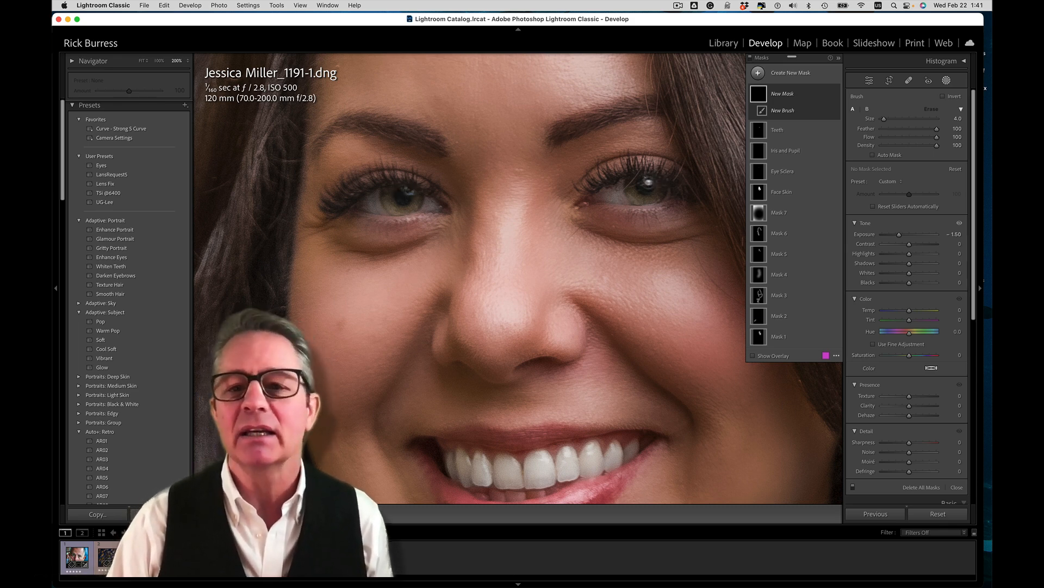
pyautogui.click(646, 181)
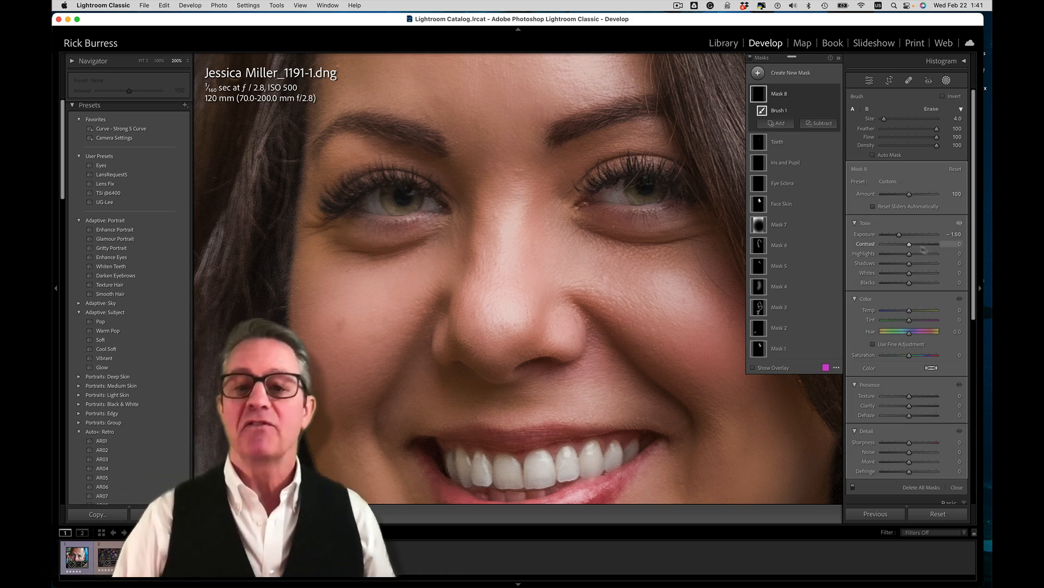
# - Set the catchlight mask's Exposure to 0.97, Contrast to 41, Highlights to 79, Whites to 70 and Blacks to -51
pyautogui.moveTo(900, 238); pyautogui.dragTo(915, 238)
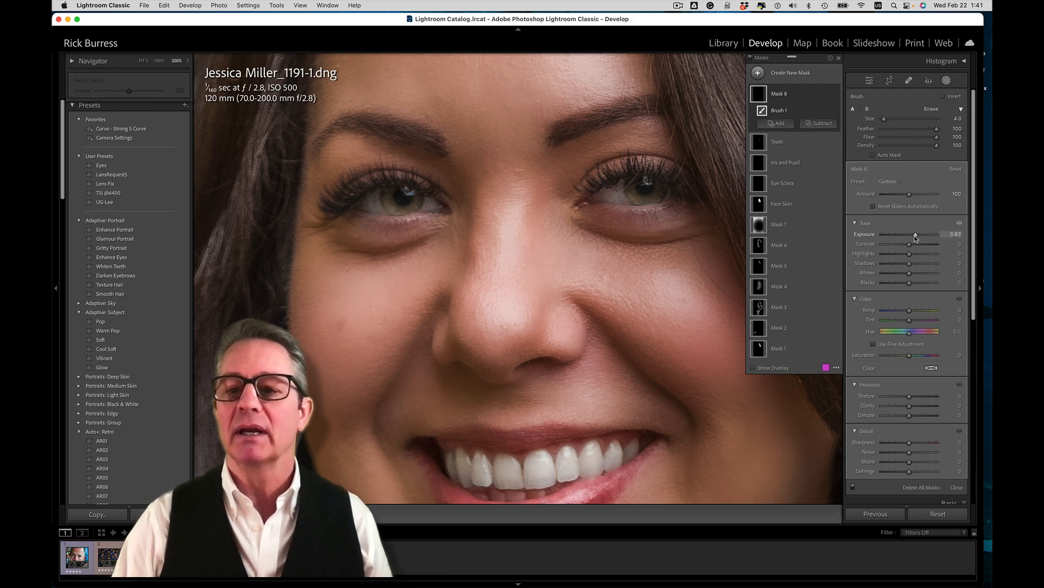
pyautogui.moveTo(909, 253)
pyautogui.mouseDown()
pyautogui.moveTo(932, 255)
pyautogui.moveTo(919, 274)
pyautogui.moveTo(929, 274)
pyautogui.moveTo(921, 246)
pyautogui.mouseUp()
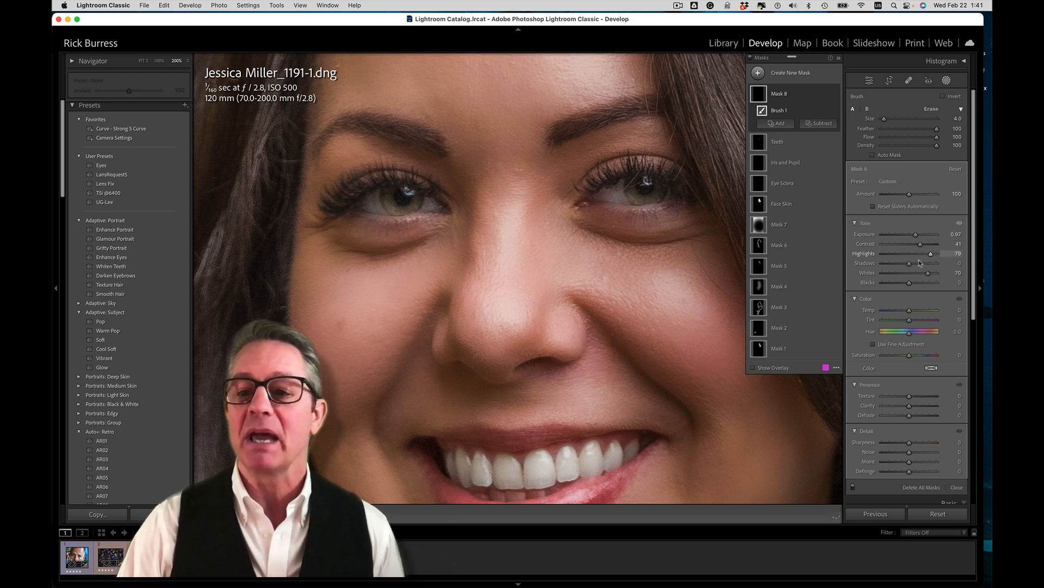
pyautogui.moveTo(909, 283); pyautogui.dragTo(896, 284)
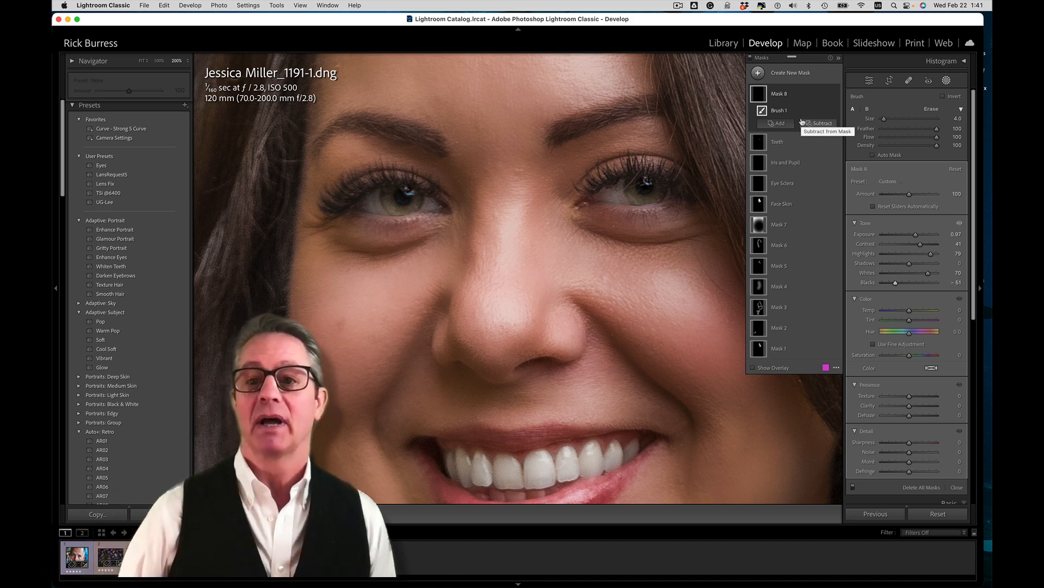
# - Compare the eyes with and without the catchlight mask, both close up and at a wider view, leaving the mask enabled
pyautogui.click(836, 94)
pyautogui.click(835, 94)
pyautogui.click(835, 95)
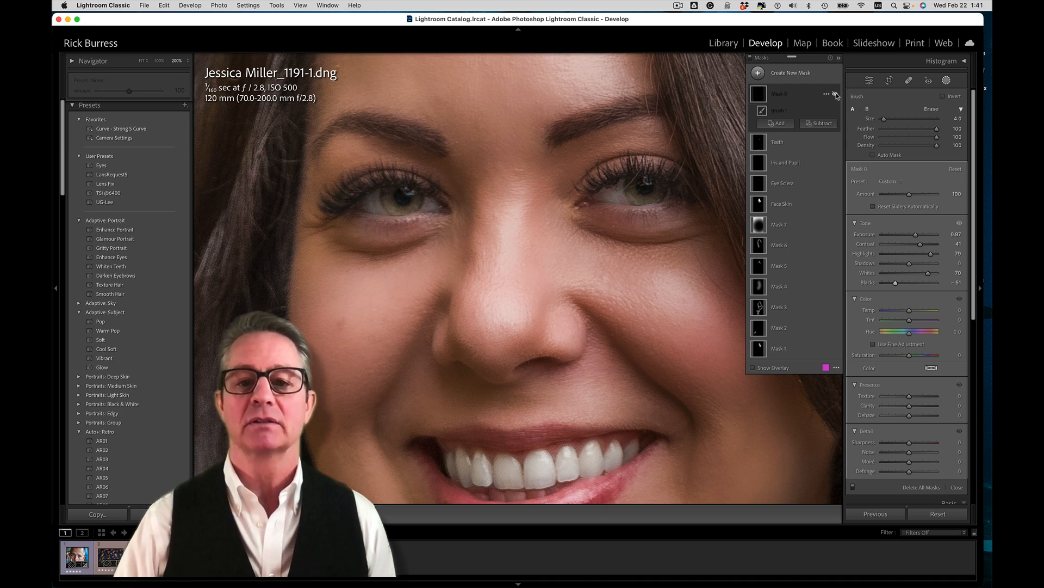
pyautogui.click(836, 95)
pyautogui.click(835, 94)
pyautogui.click(836, 95)
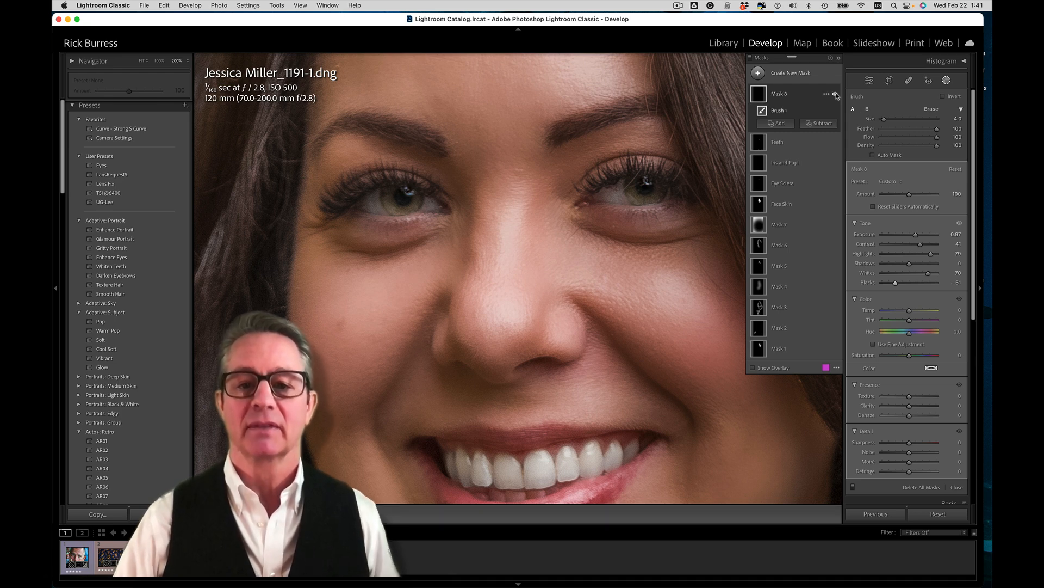
pyautogui.press('super+0')
pyautogui.press('super+minus')
pyautogui.press('super+minus')
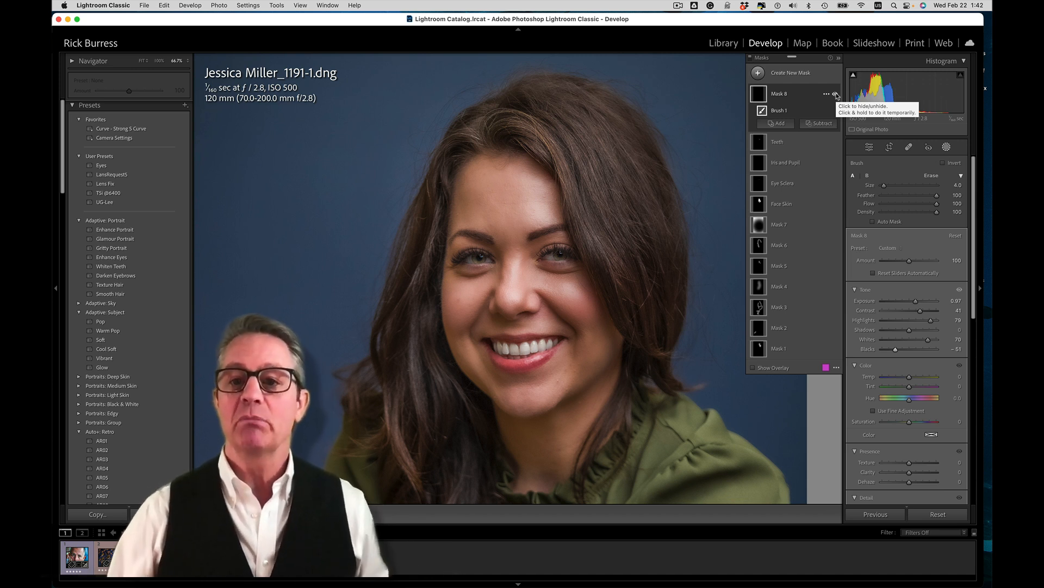
pyautogui.click(836, 95)
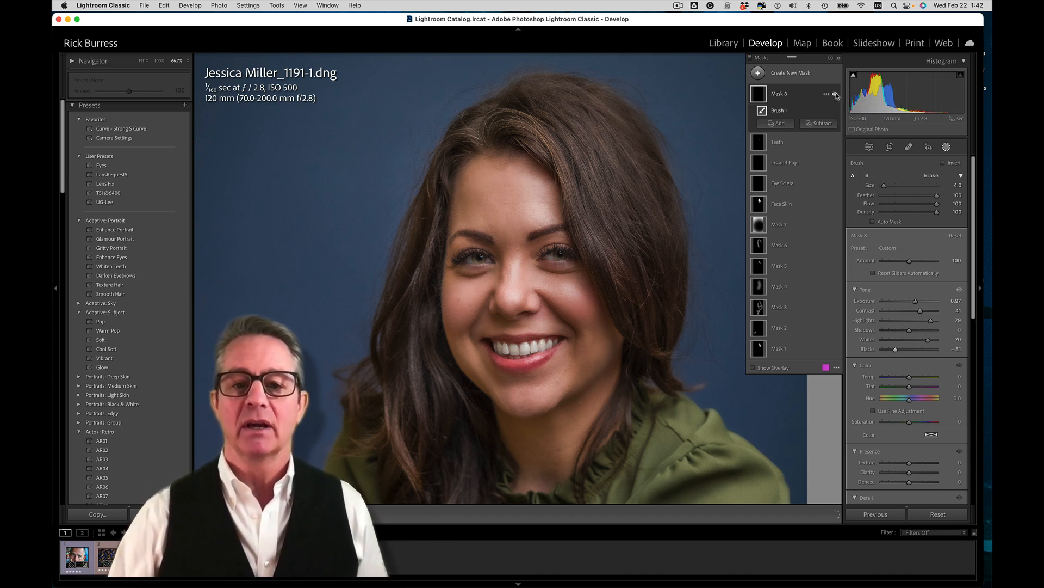
pyautogui.click(836, 96)
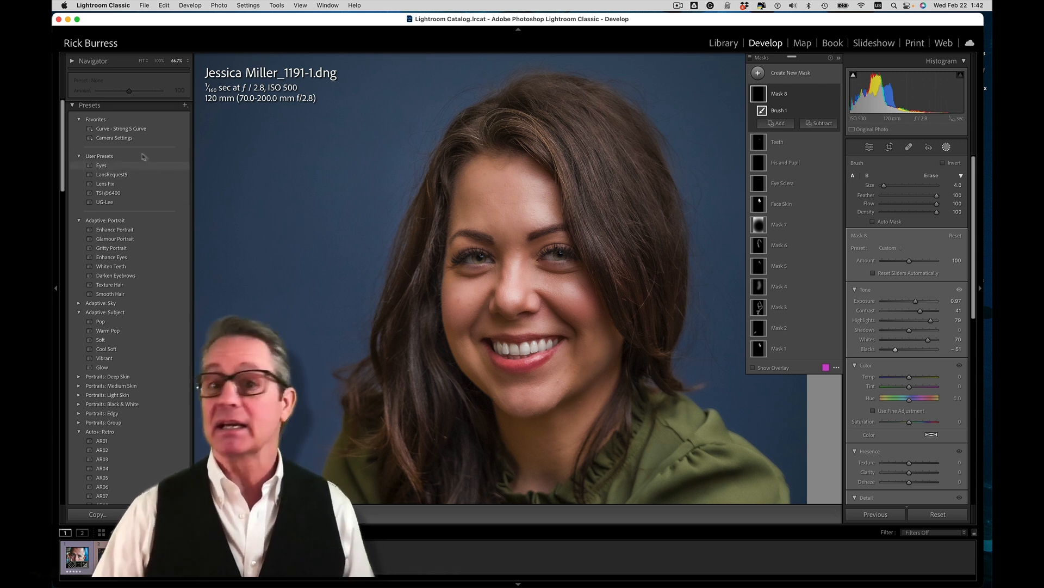
# - Compare the No Eye Treatment and Eye Treatment snapshots of the portrait, leaving Eye Treatment applied
pyautogui.click(73, 106)
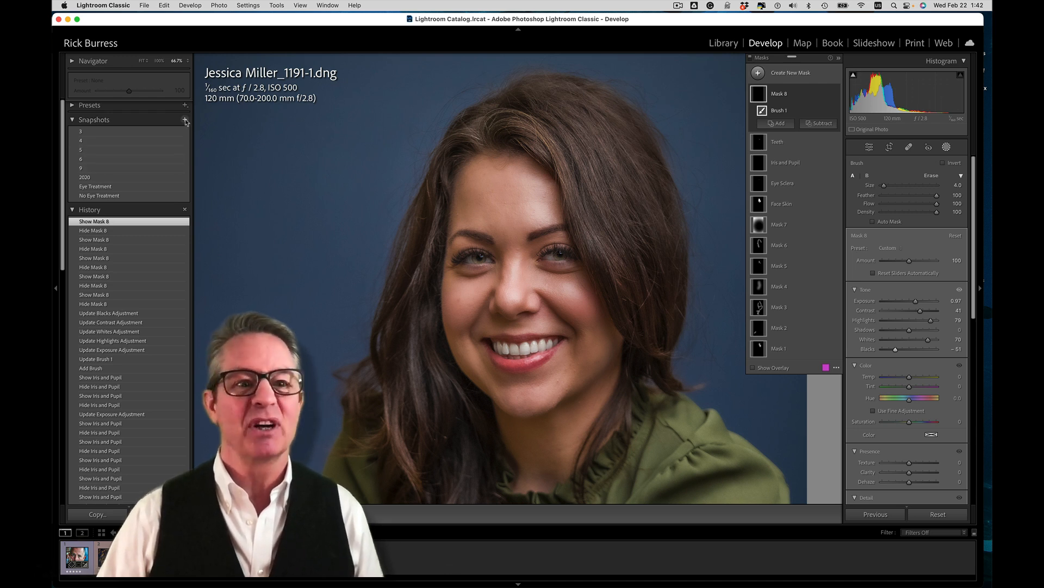
pyautogui.click(94, 196)
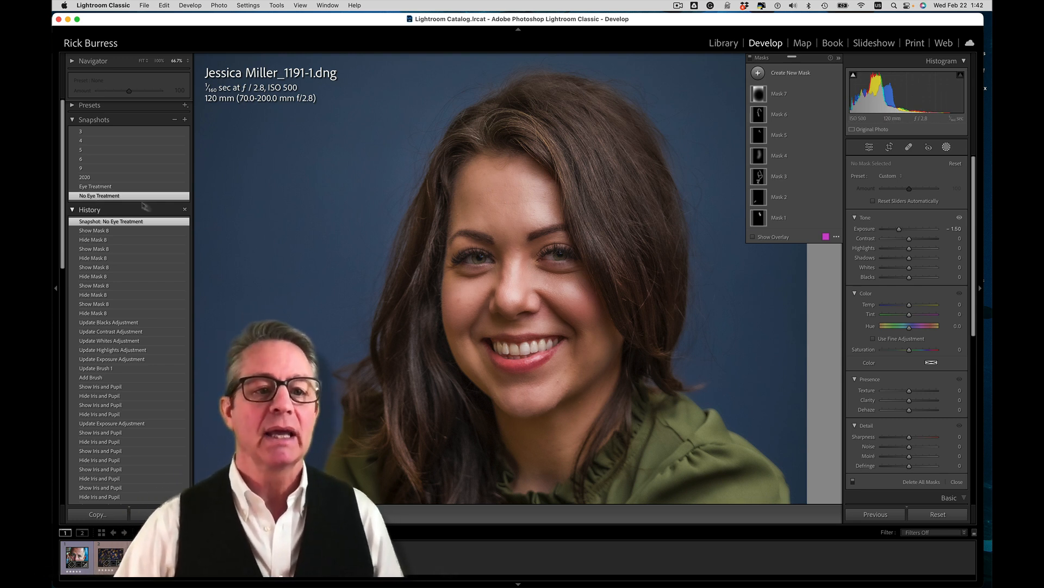
pyautogui.click(118, 188)
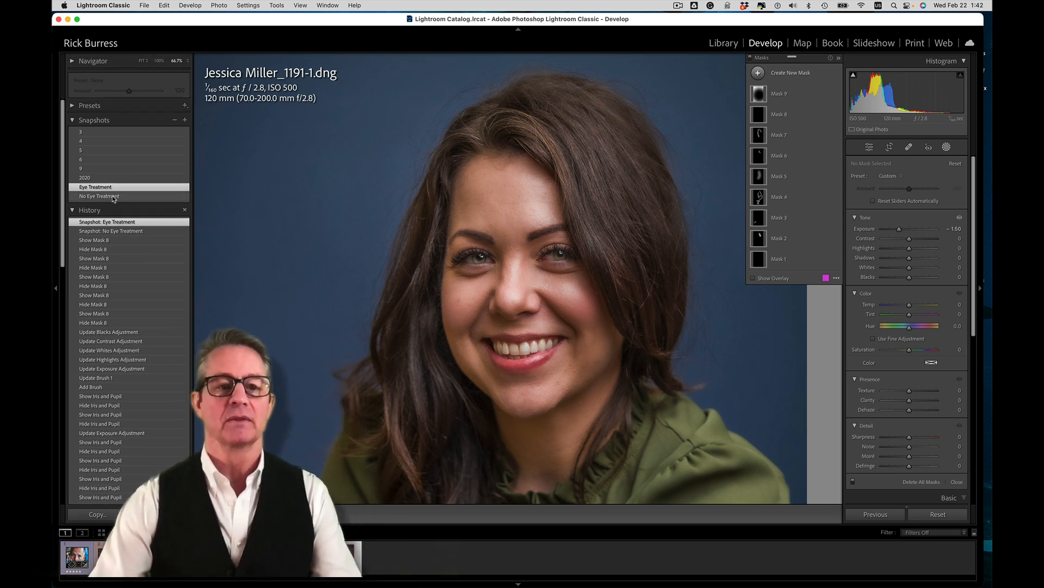
pyautogui.click(114, 197)
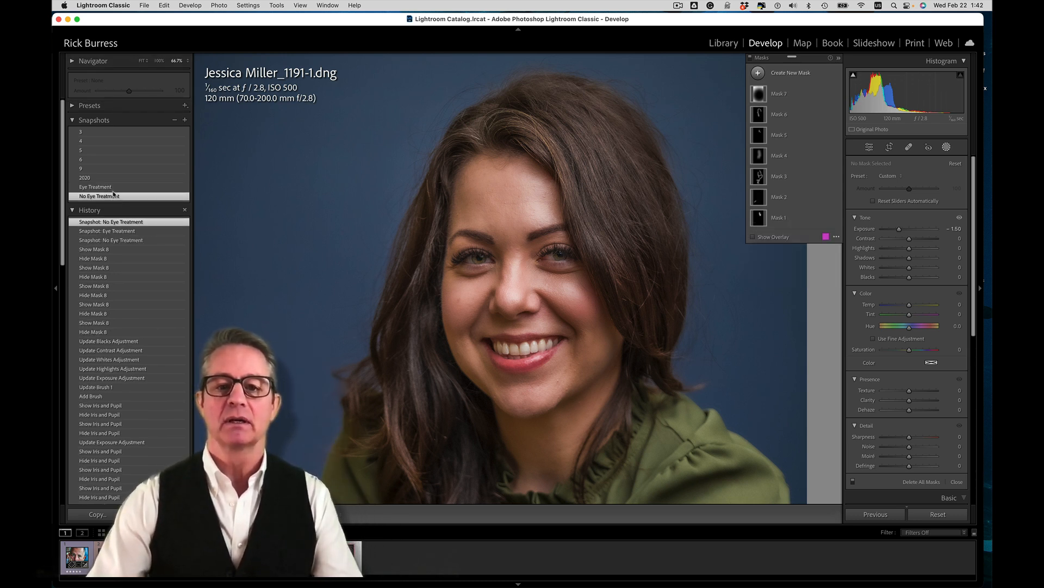
pyautogui.scroll(-1, 113, 193)
pyautogui.click(115, 188)
pyautogui.scroll(-1, 115, 191)
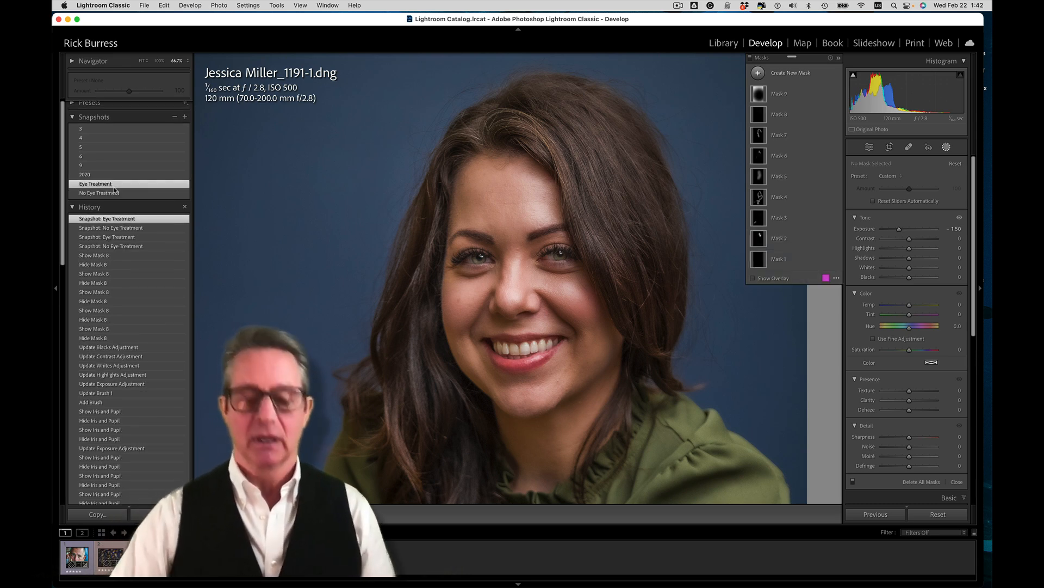
# - Return to the library's photo grid and select the photo Luna Blanca Mexico June 2018_5285
pyautogui.press('super+minus')
pyautogui.press('super+minus')
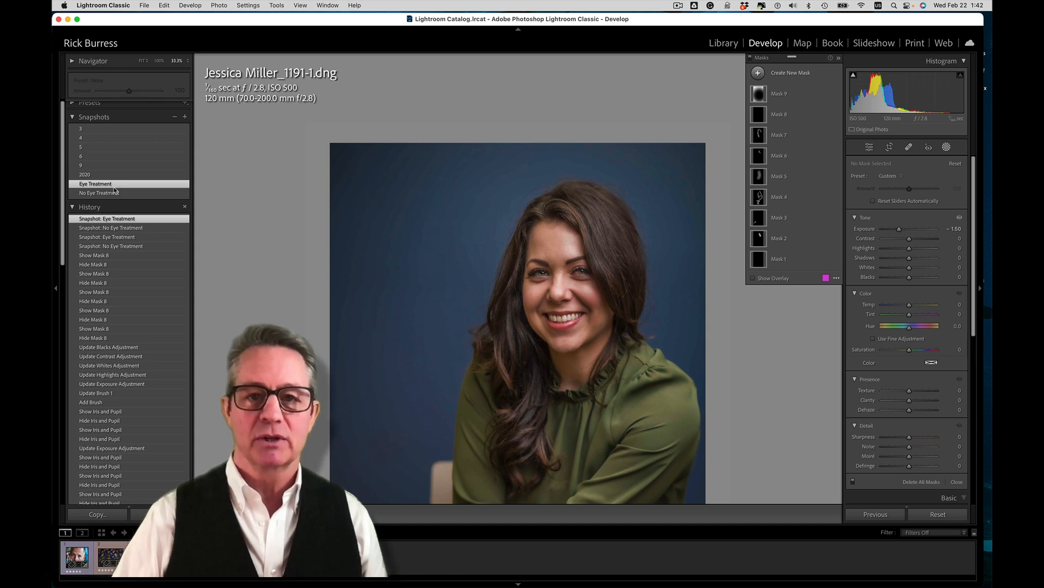
pyautogui.press('g')
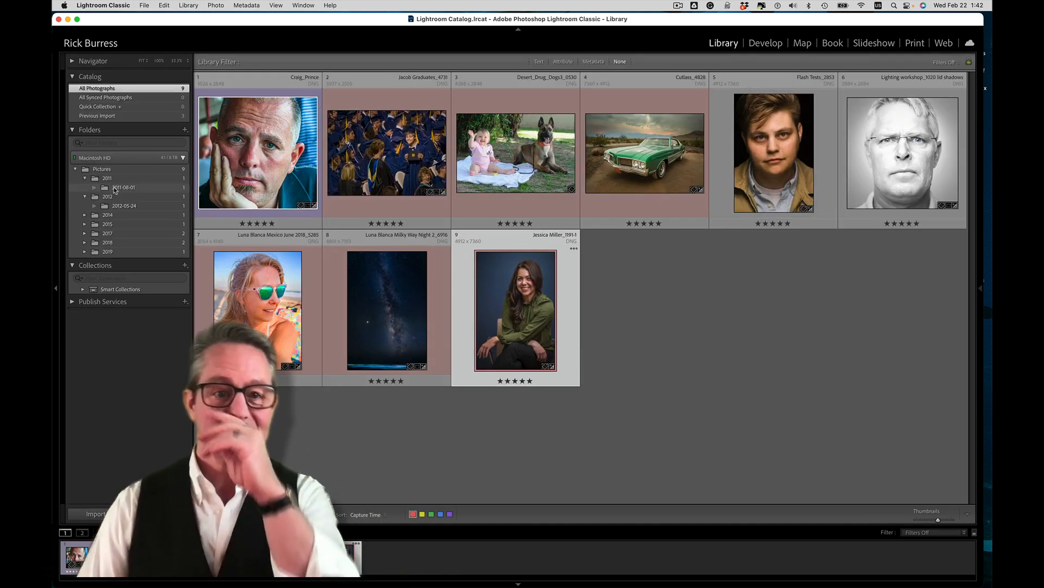
pyautogui.click(290, 314)
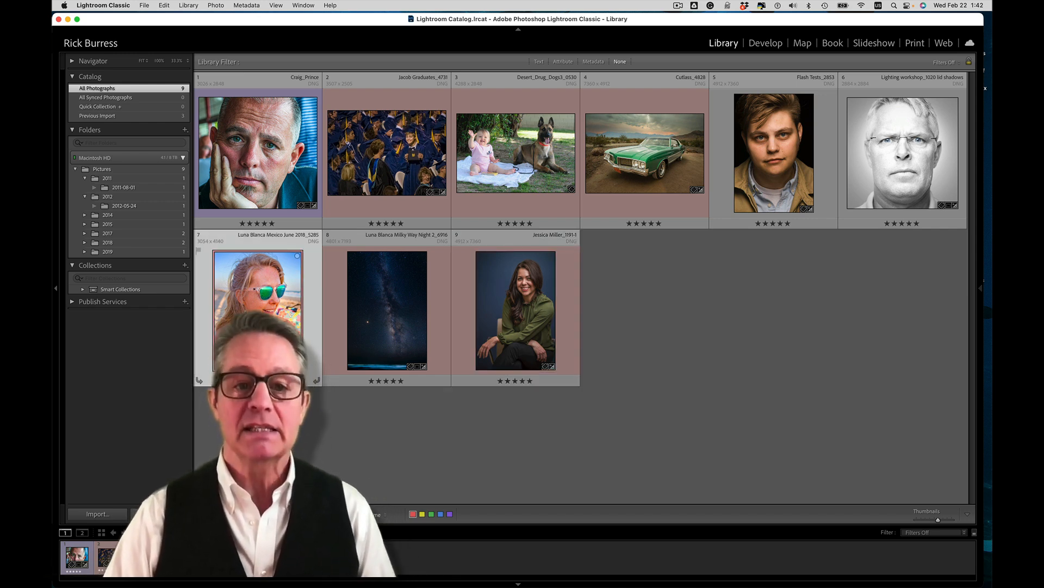
# - Open the Luna Blanca Mexico June 2018_5285 photo in Develop and show its masks
pyautogui.press('d')
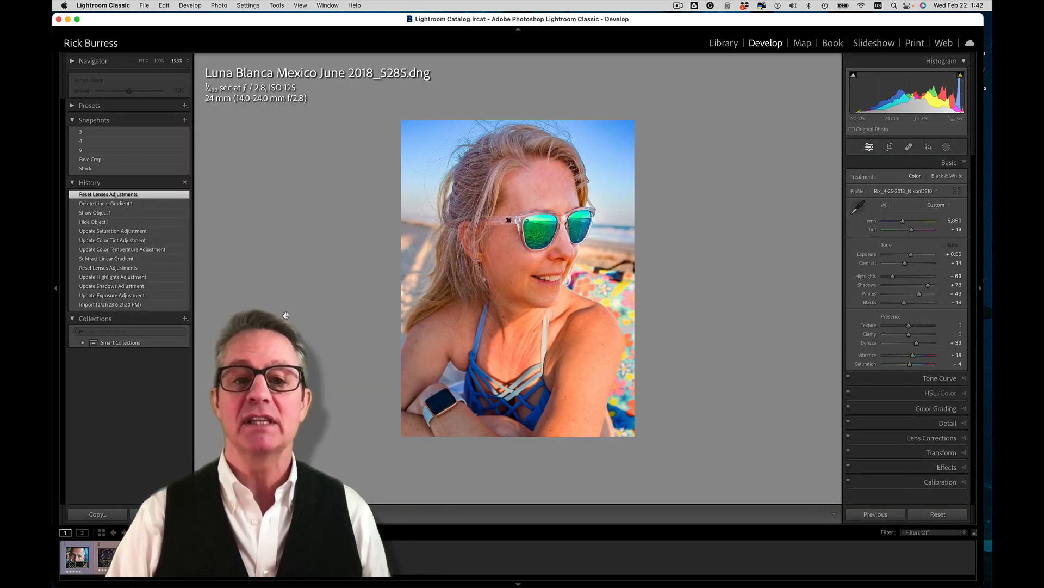
pyautogui.press('super+equal')
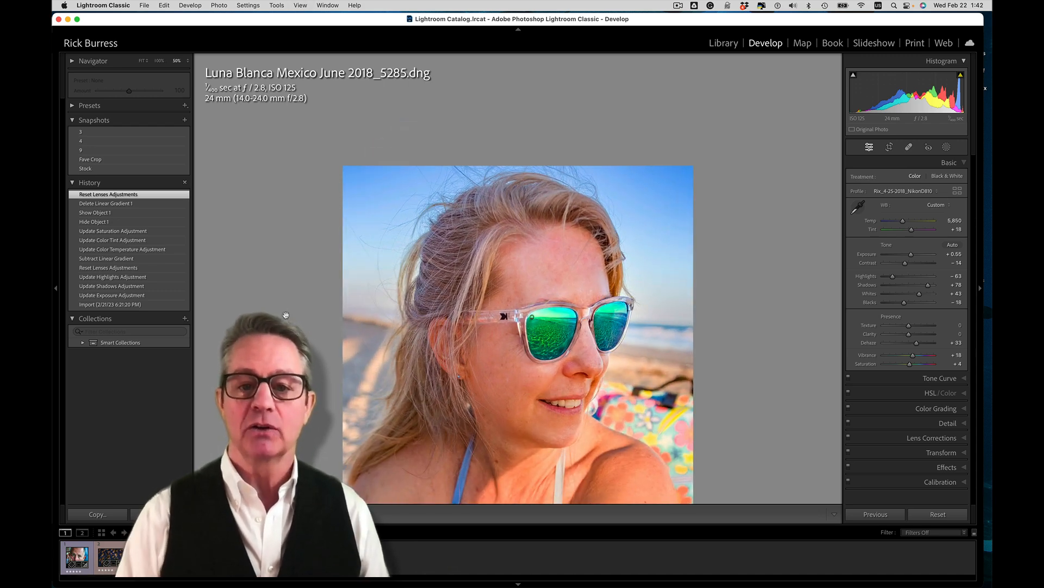
pyautogui.press('super+minus')
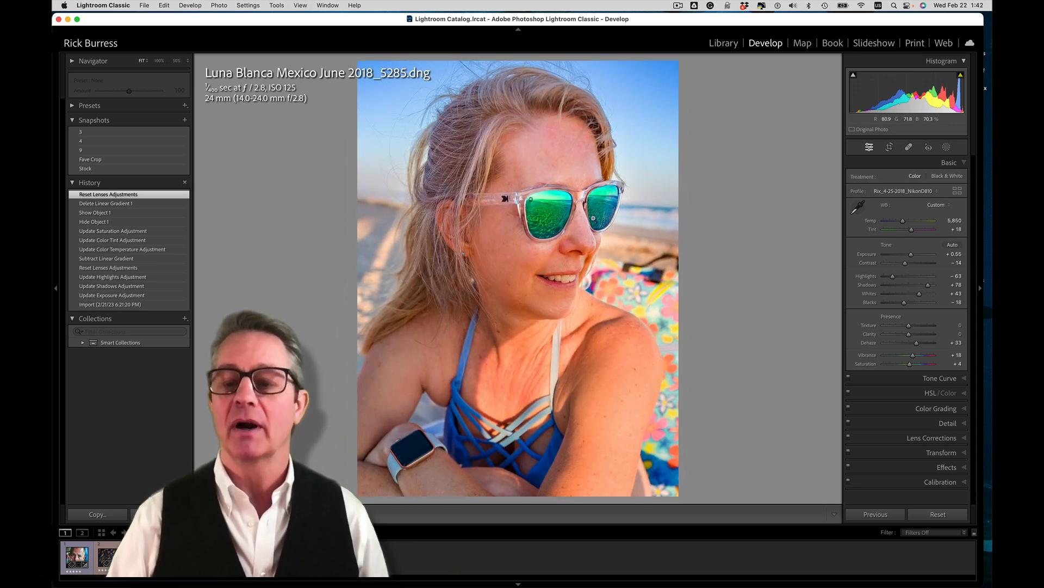
pyautogui.hotkey('shift', 'w')
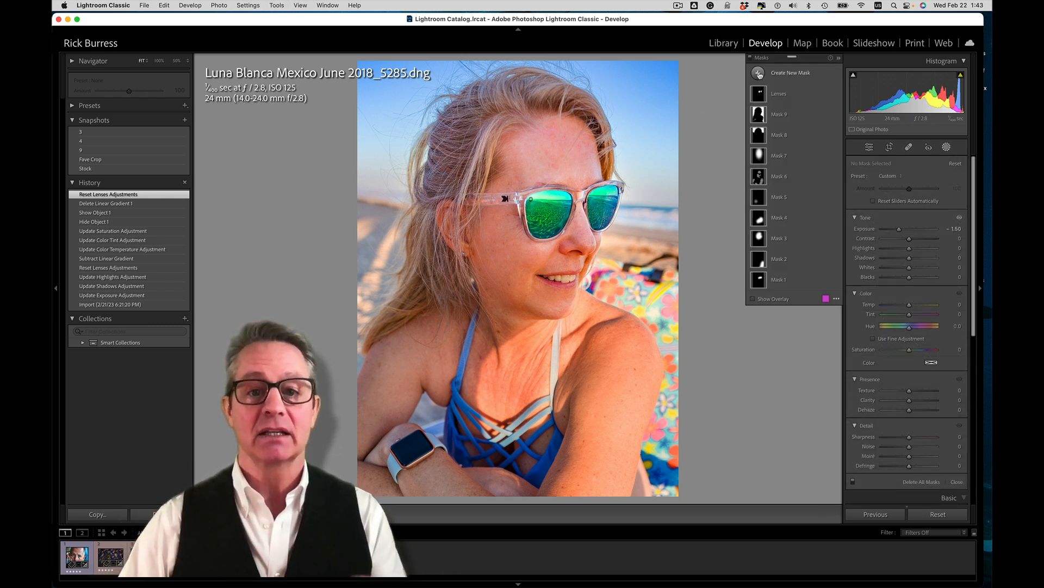
# - Select the existing Lenses mask on the sunglasses, inspecting its overlay close up
pyautogui.press('super+equal')
pyautogui.press('super+equal')
pyautogui.press('super+equal')
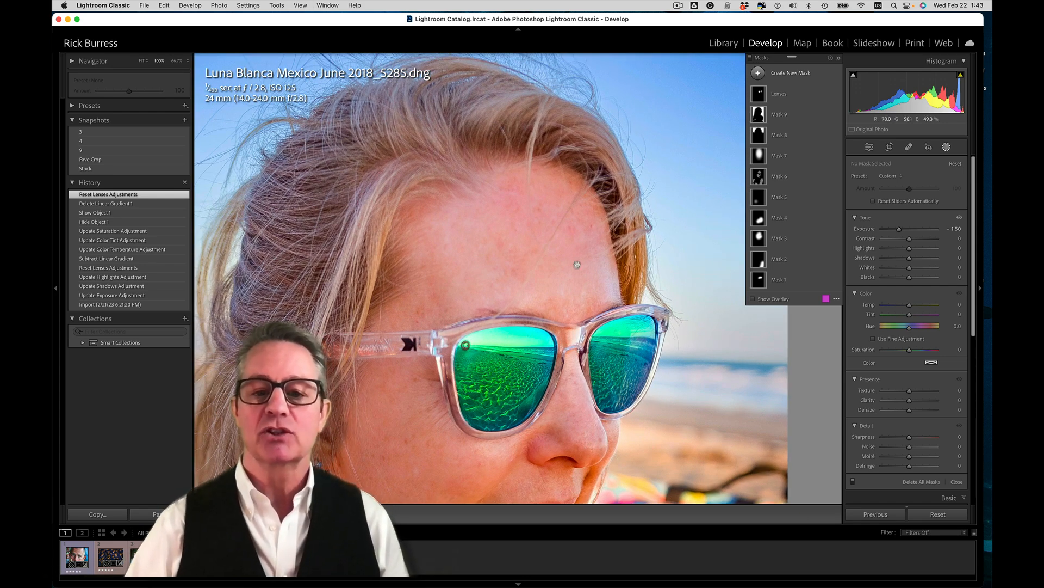
pyautogui.moveTo(547, 302); pyautogui.dragTo(518, 233)
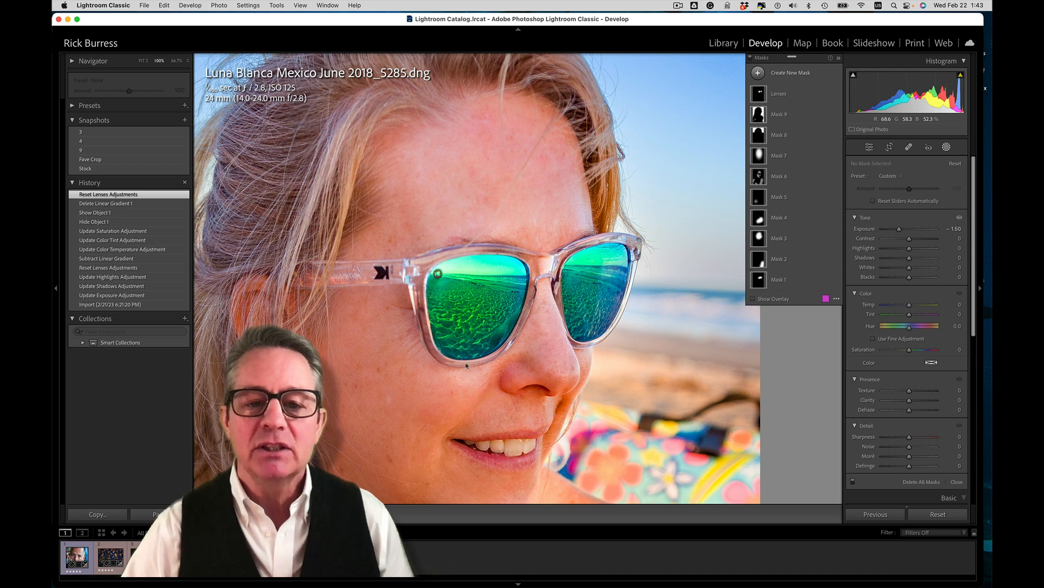
pyautogui.moveTo(760, 99)
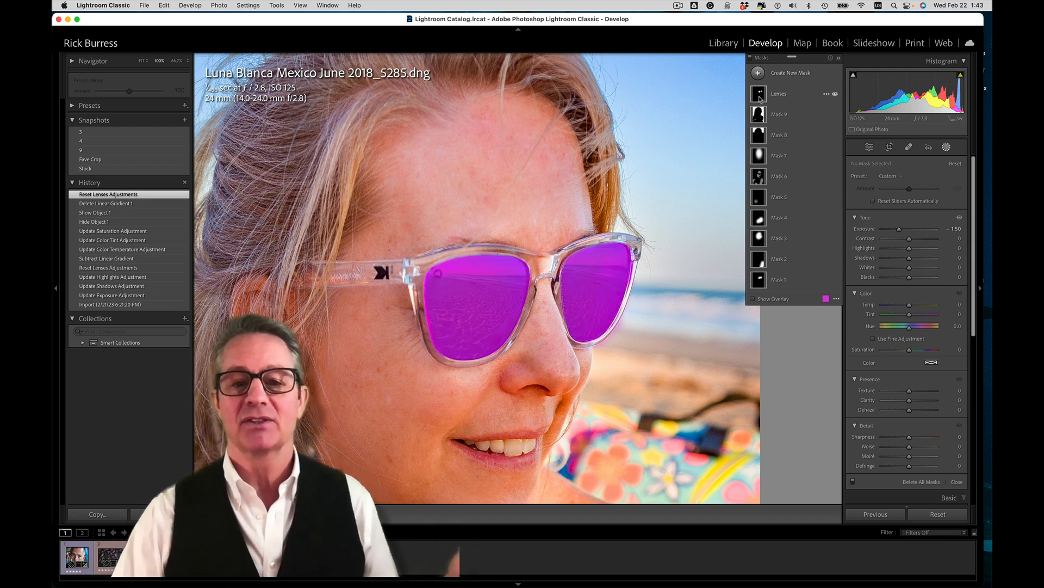
pyautogui.click(760, 99)
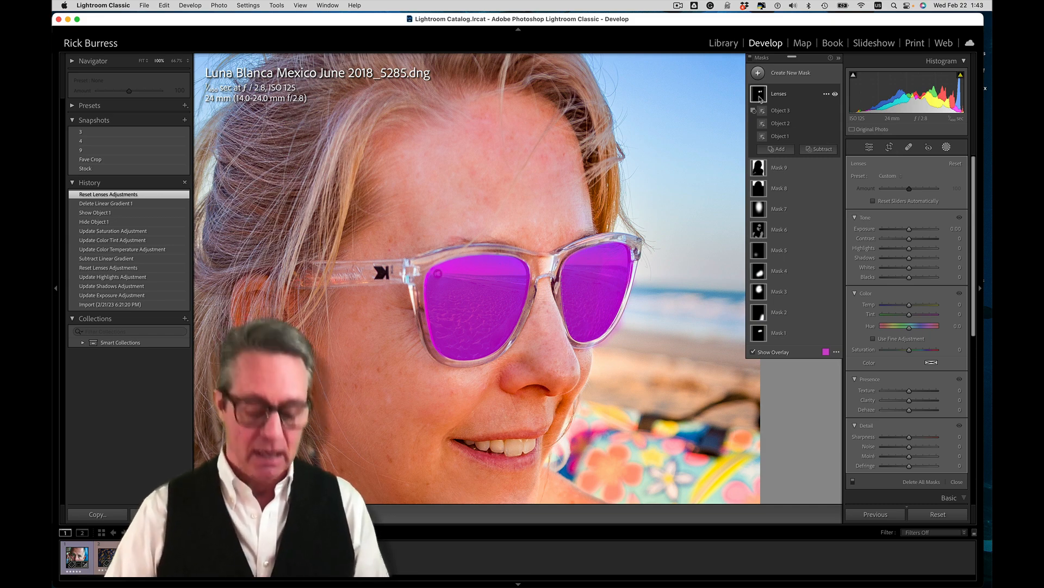
# - Examine the Object 3 component of the Lenses mask and the alternative Intersect option for its components
pyautogui.press('super+minus')
pyautogui.press('super+minus')
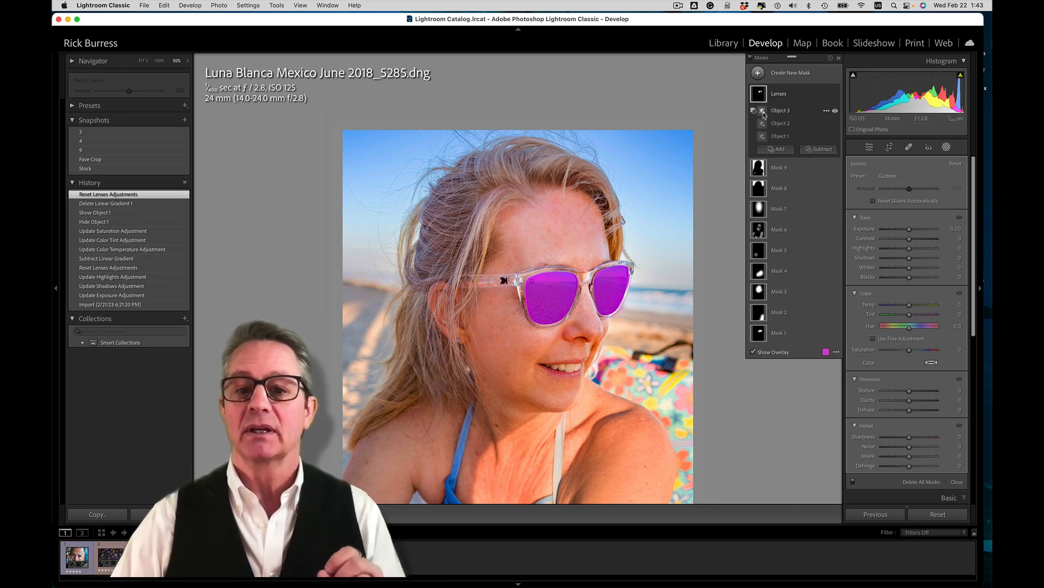
pyautogui.click(765, 117)
pyautogui.press('alt')
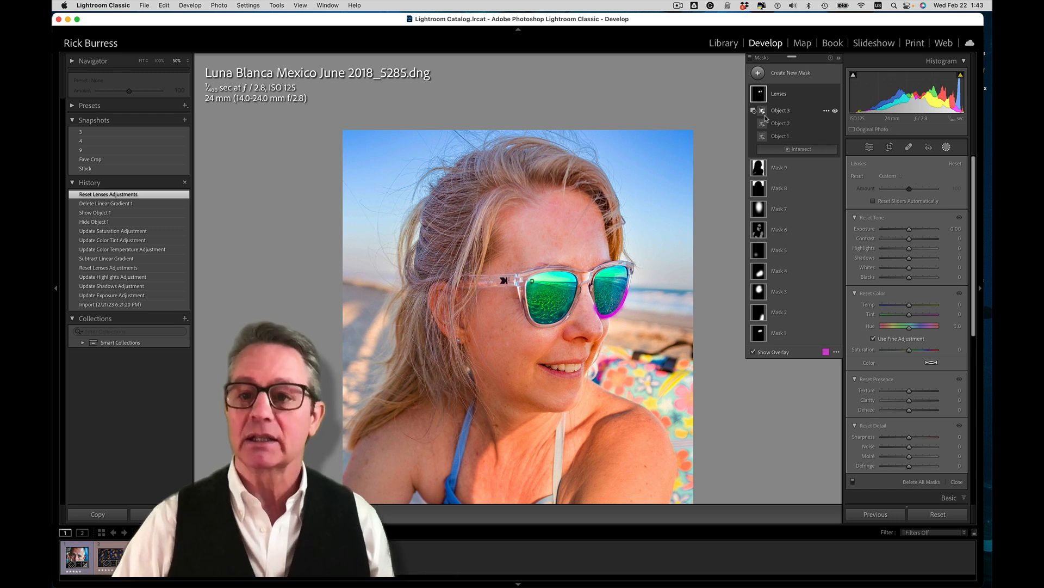
pyautogui.press('alt')
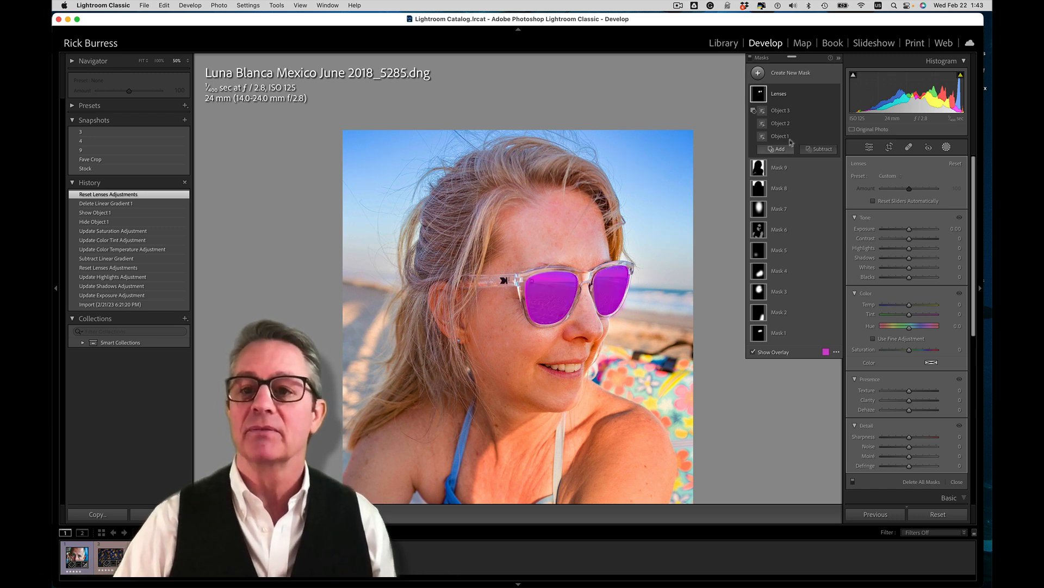
# - Intersect the Lenses mask with a short vertical linear gradient so only the upper part of both sunglass lenses is covered
pyautogui.click(827, 96)
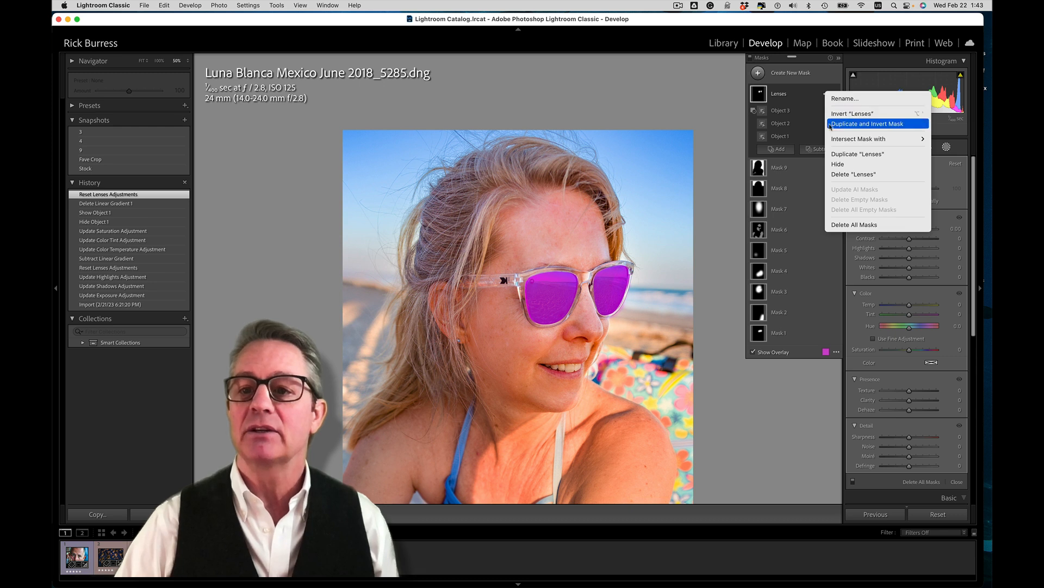
pyautogui.moveTo(831, 138)
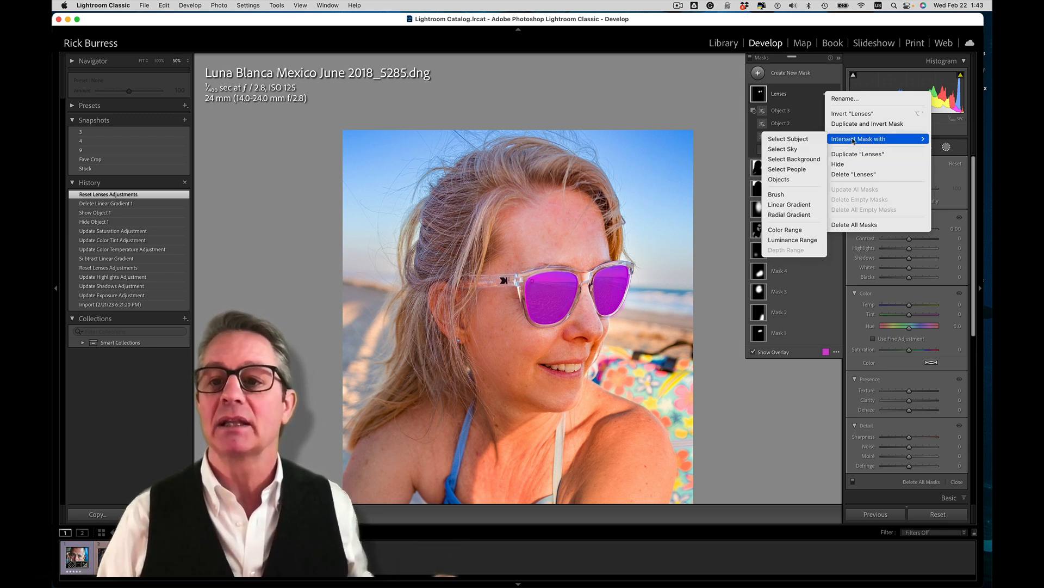
pyautogui.click(806, 208)
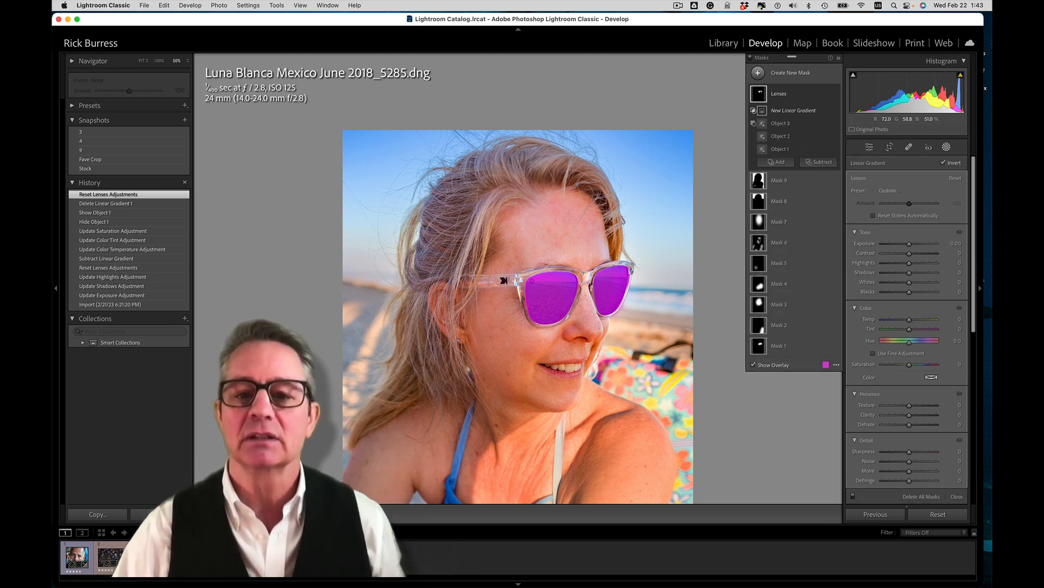
pyautogui.moveTo(583, 279); pyautogui.dragTo(585, 298)
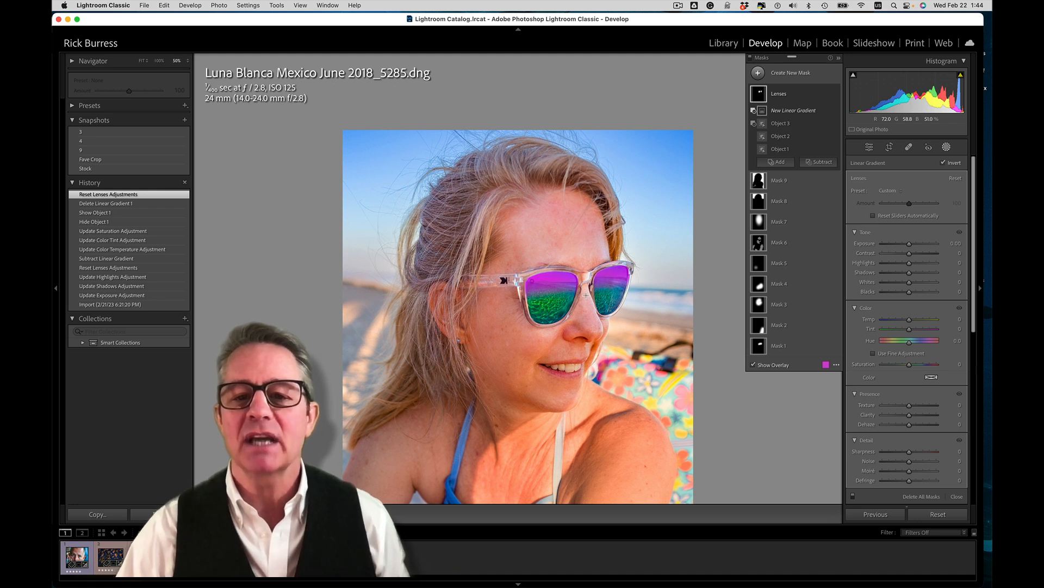
pyautogui.moveTo(586, 295); pyautogui.dragTo(587, 298)
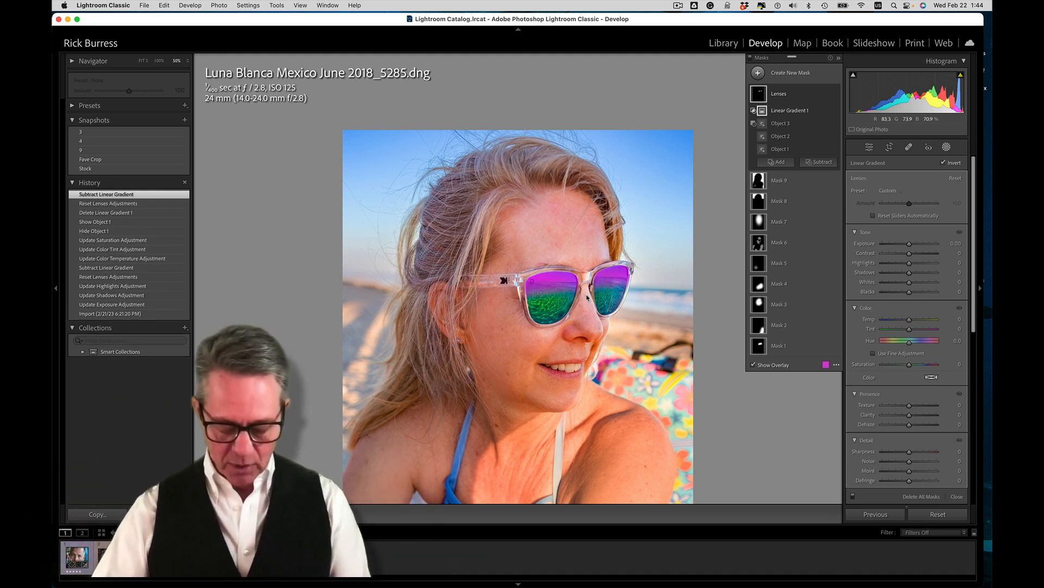
# - Hide the mask overlay and set the Lenses mask's Temp to -100 and Saturation to -47
pyautogui.press('o')
pyautogui.moveTo(763, 266)
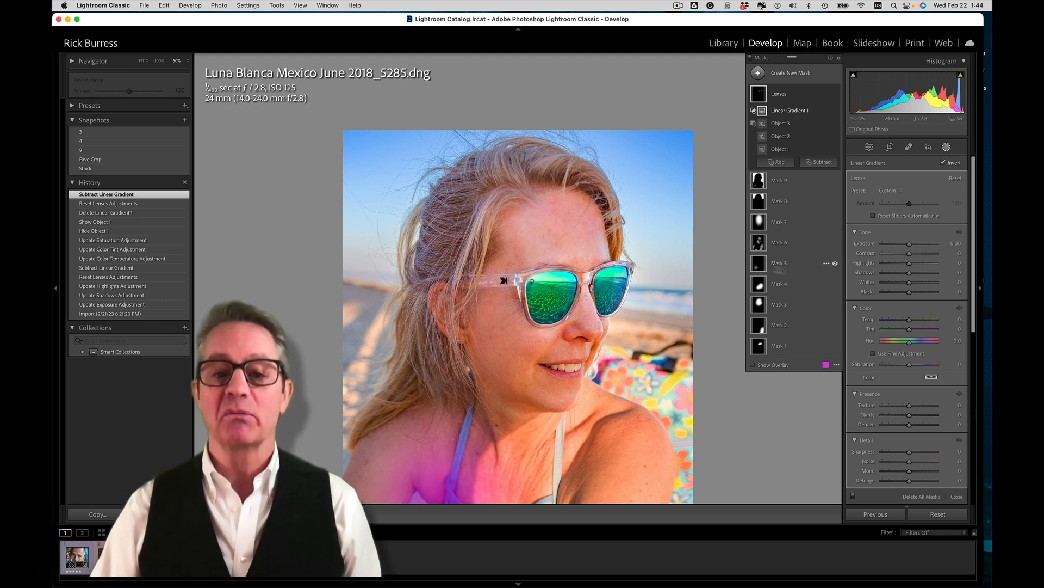
pyautogui.moveTo(909, 321); pyautogui.dragTo(882, 324)
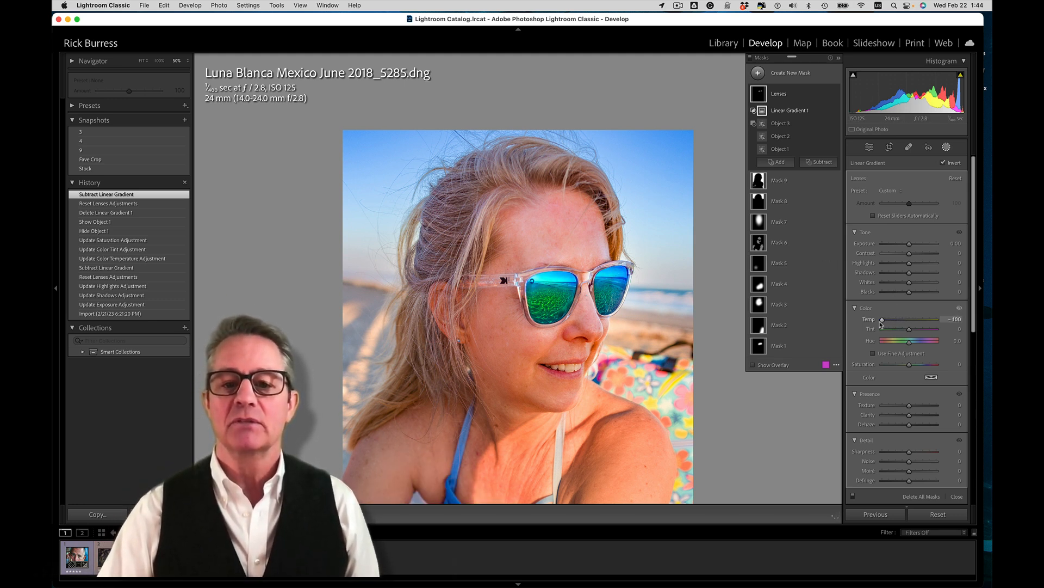
pyautogui.moveTo(909, 365); pyautogui.dragTo(898, 368)
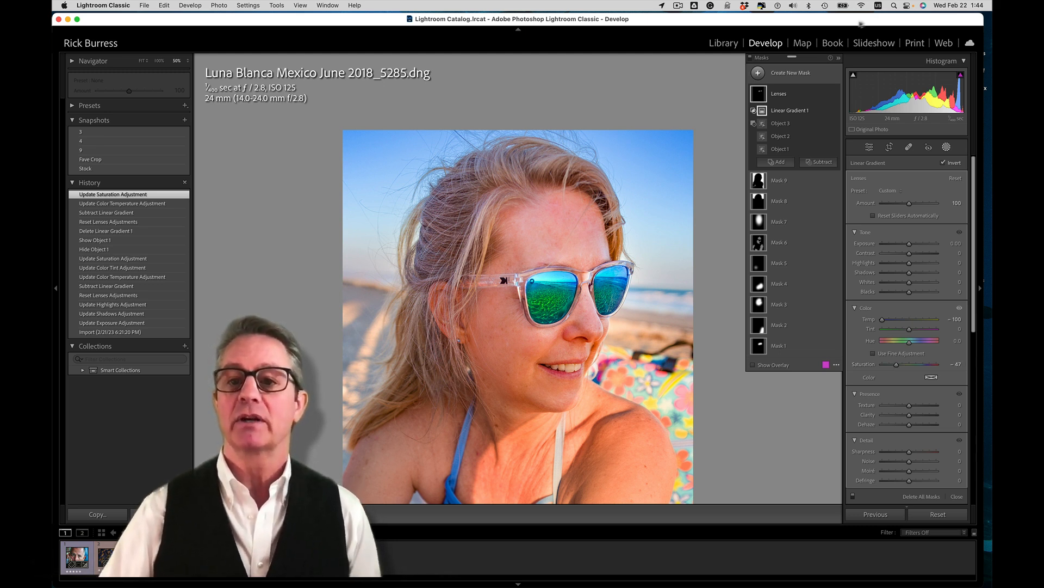
# - Compare the sunglasses with and without the Lenses mask, leaving the mask enabled
pyautogui.click(835, 93)
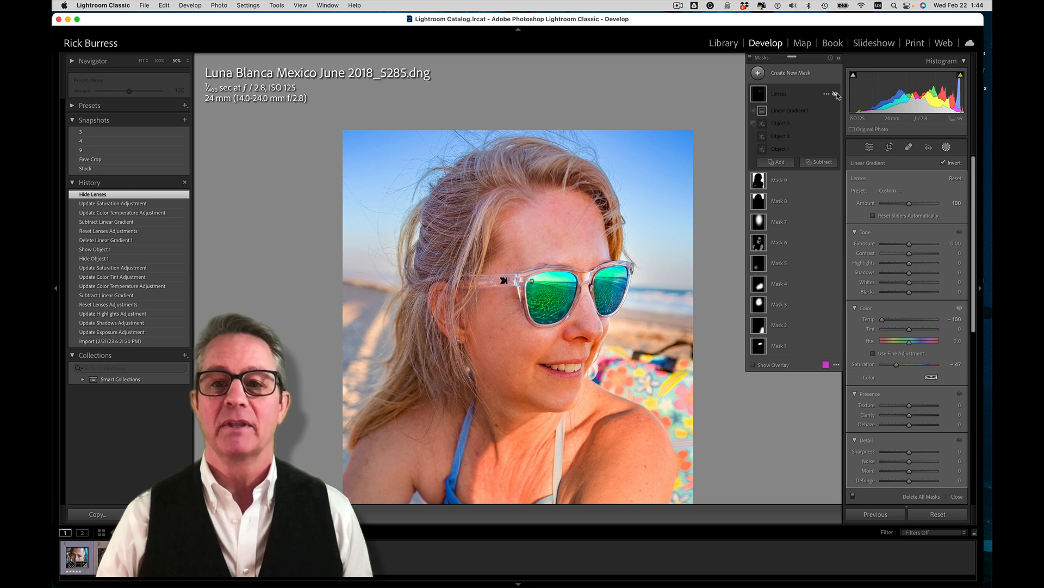
pyautogui.click(835, 93)
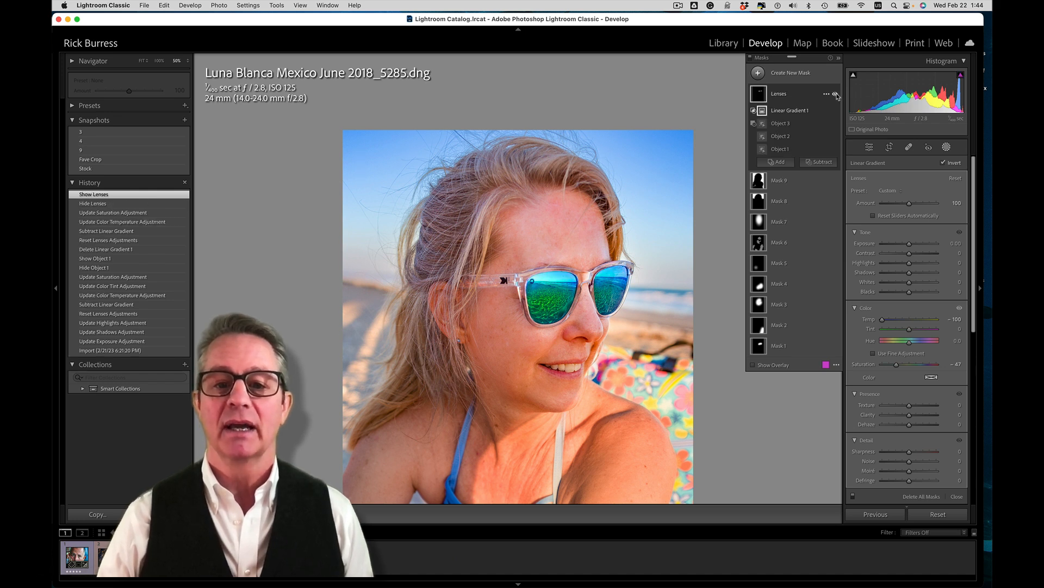
pyautogui.click(836, 94)
pyautogui.click(836, 94)
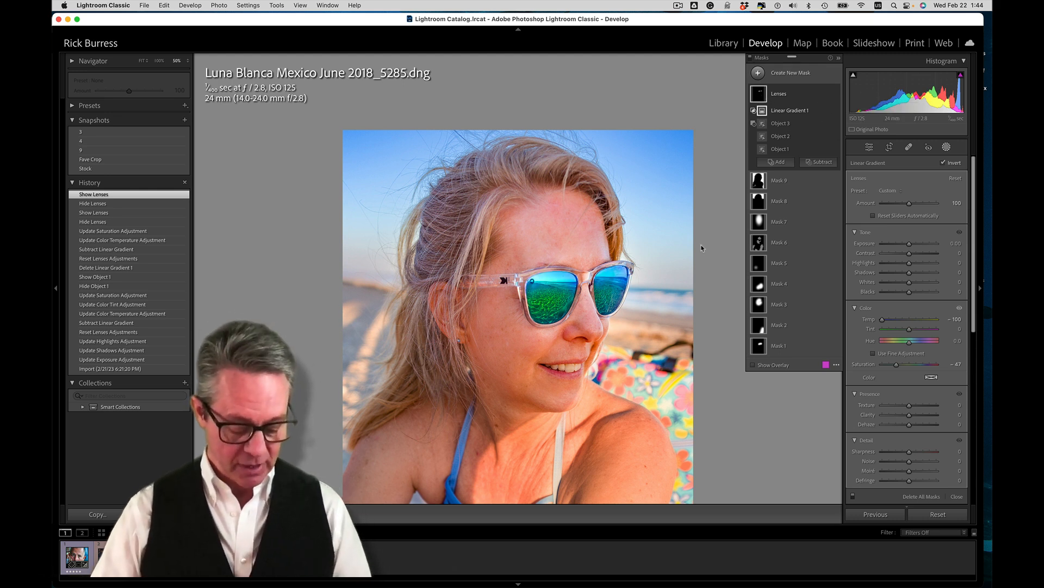
# - View the graduation crowd photo enlarged from the library grid, and return to the grid
pyautogui.press('g')
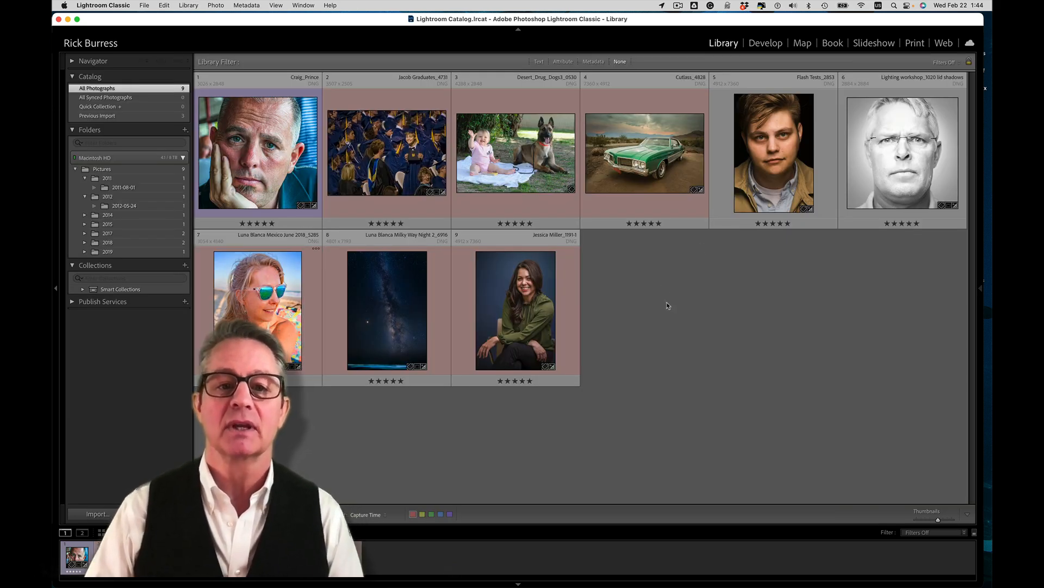
pyautogui.doubleClick(417, 168)
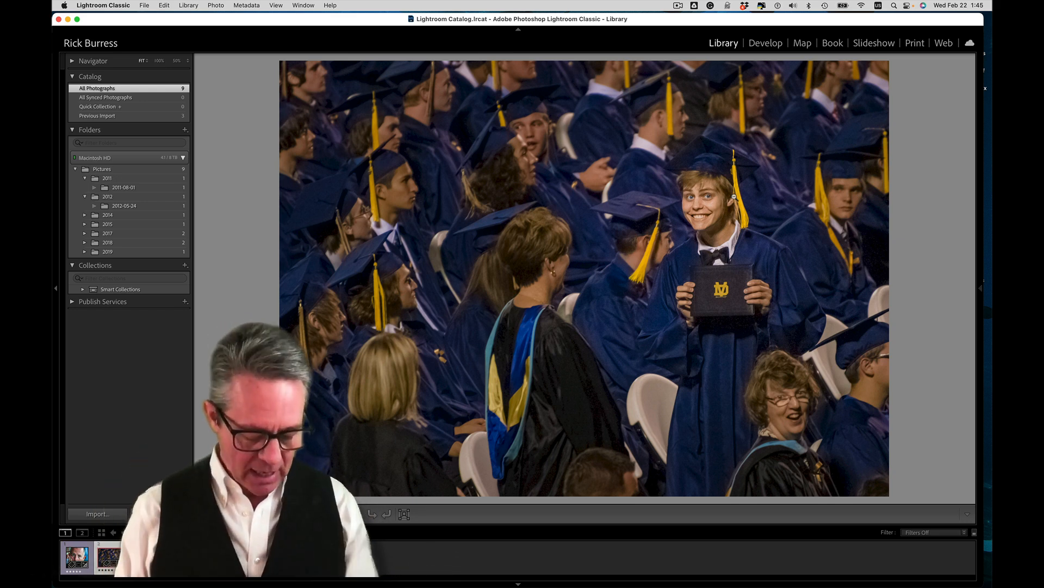
pyautogui.press('g')
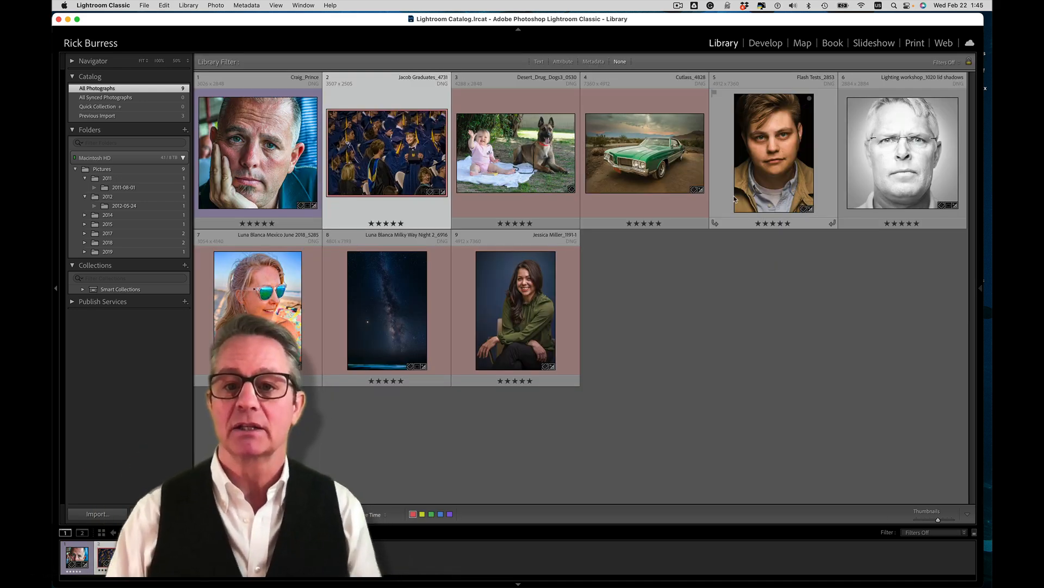
# - Open Desert_Drug_Dogs3_0530 in Develop and paint a size 16 brush mask with Exposure -1.50 across the bright grass behind the baby and dog
pyautogui.click(524, 169)
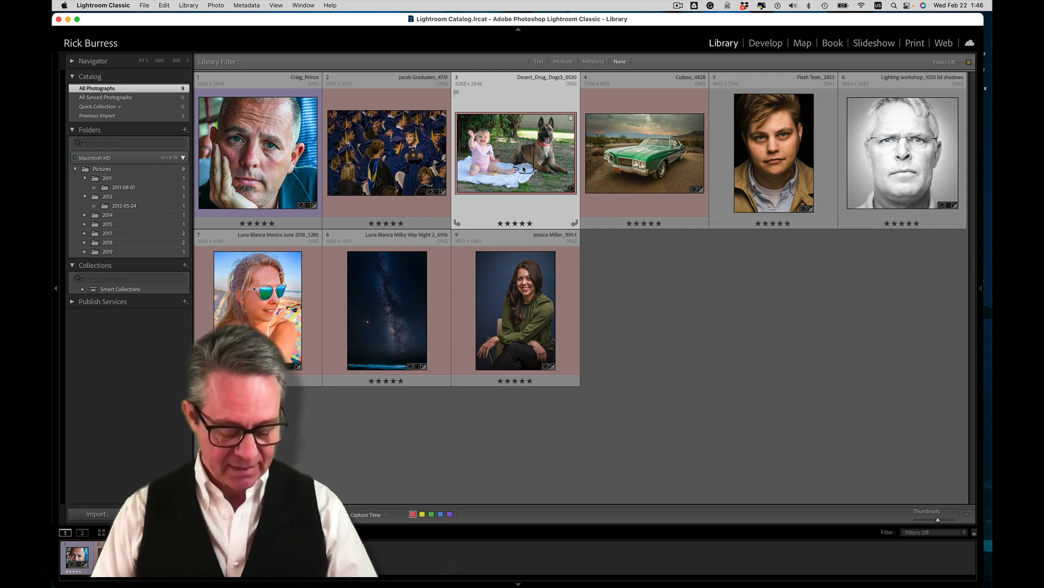
pyautogui.press('d')
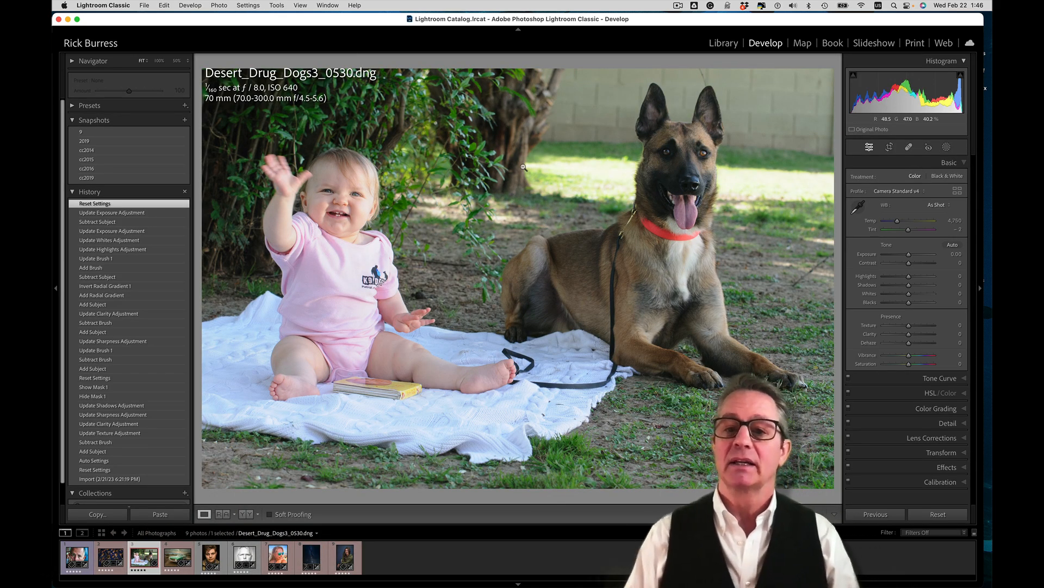
pyautogui.press('k')
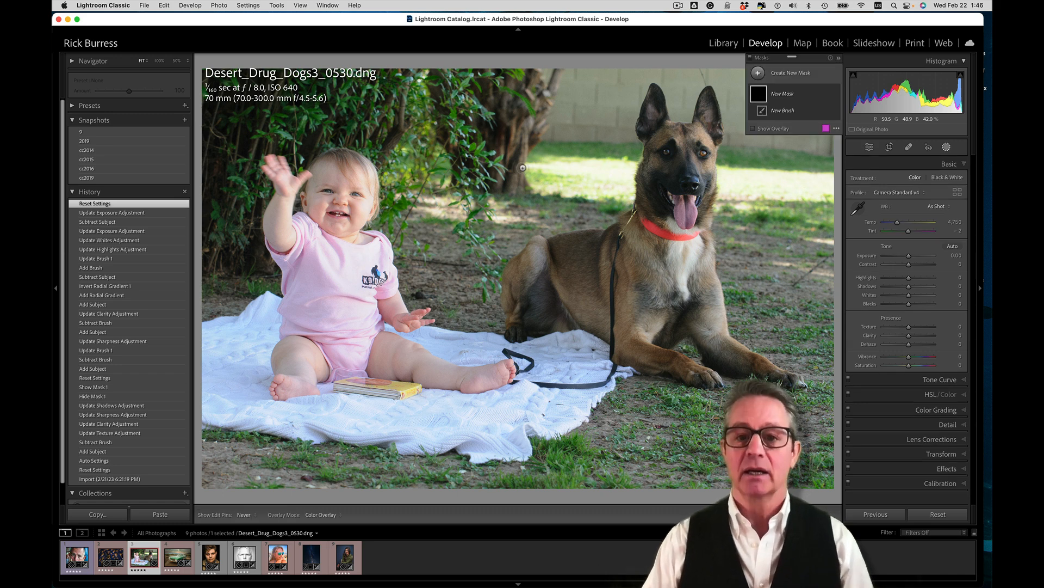
pyautogui.scroll(12, 533, 183)
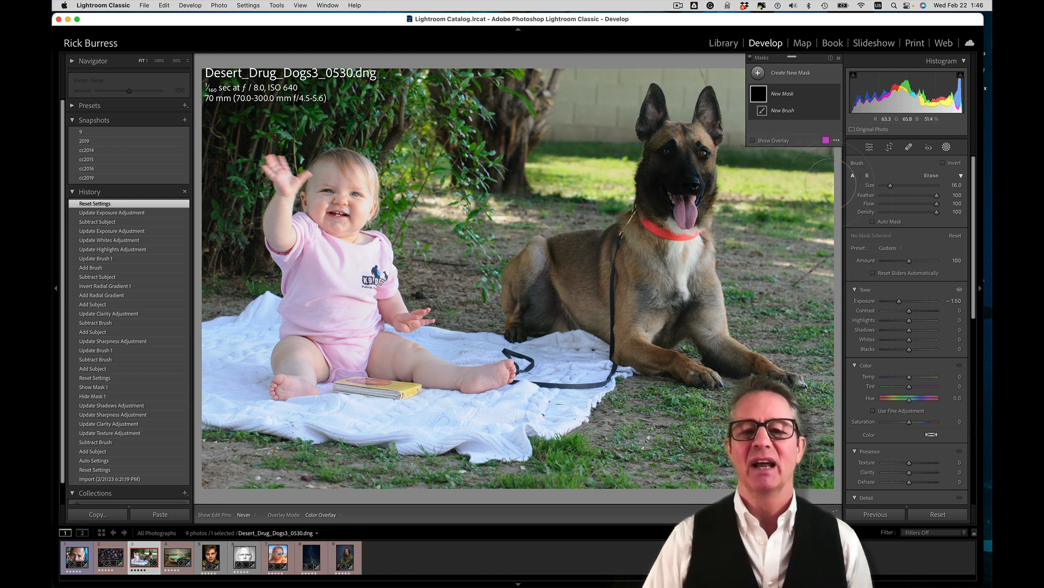
pyautogui.moveTo(503, 191)
pyautogui.mouseDown()
pyautogui.moveTo(481, 206)
pyautogui.moveTo(422, 194)
pyautogui.mouseUp()
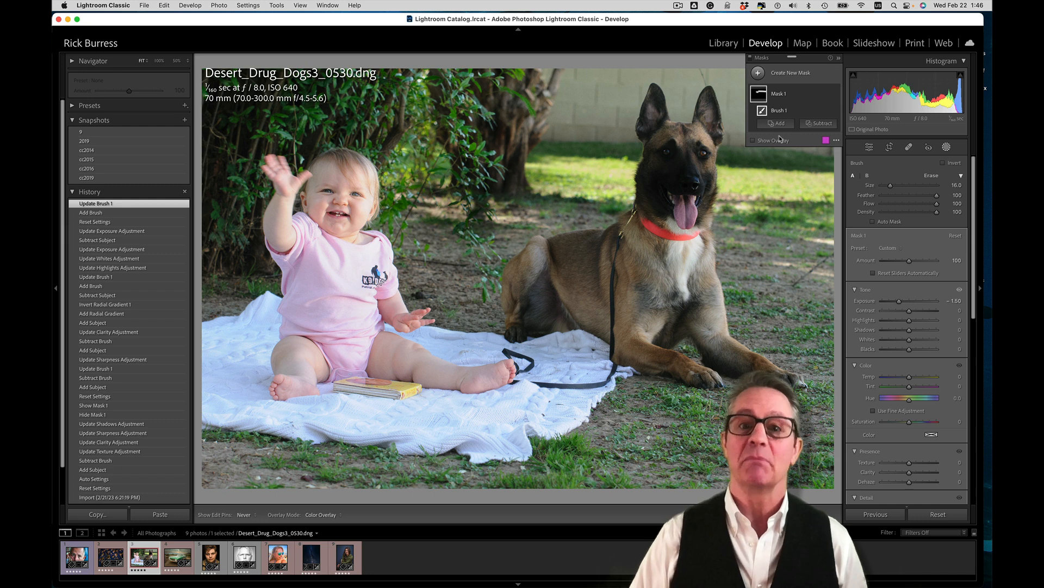
# - Check the brushed mask's coverage and subtract the automatically selected subject from it
pyautogui.moveTo(764, 85)
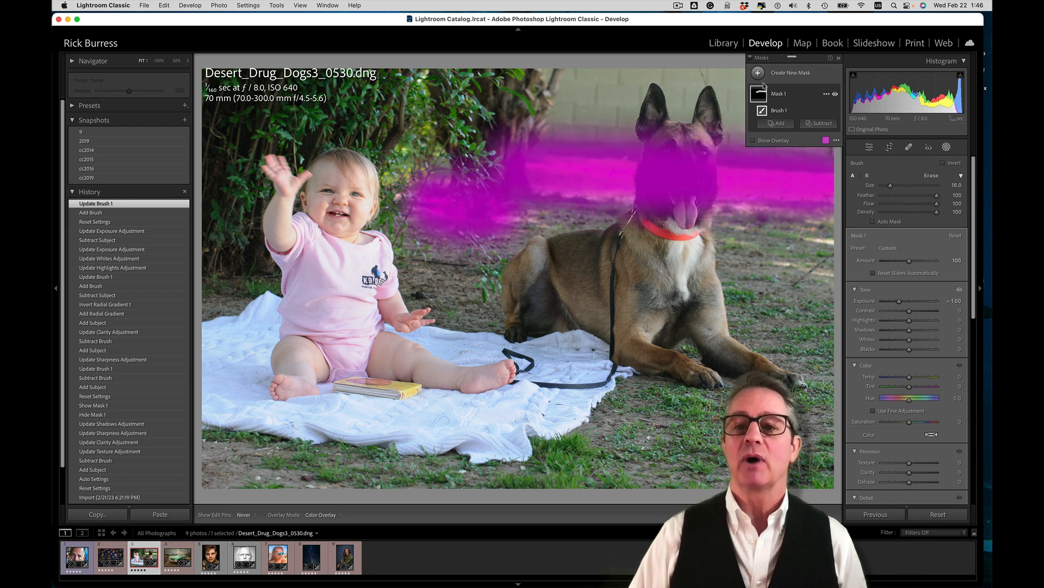
pyautogui.click(813, 124)
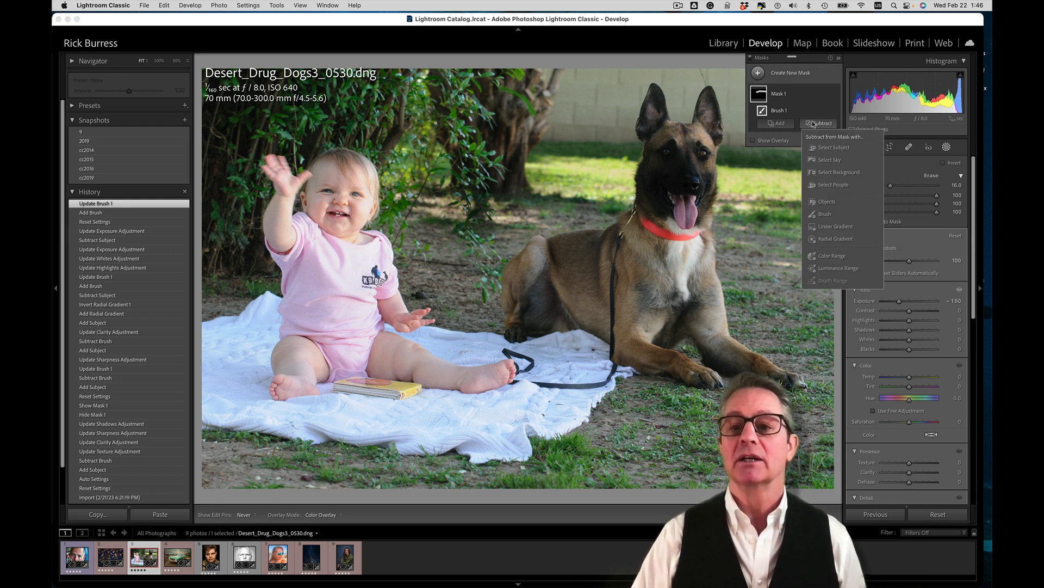
pyautogui.click(824, 148)
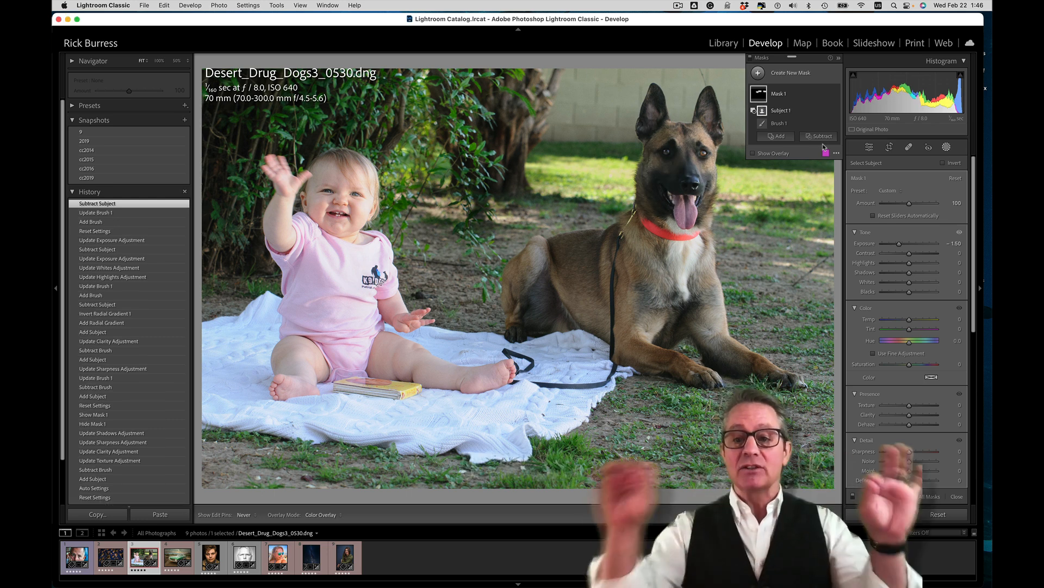
# - Compare the background repeatedly with and without the darkening brush mask, leaving the mask enabled
pyautogui.click(835, 95)
pyautogui.click(835, 95)
pyautogui.click(835, 95)
pyautogui.click(835, 94)
pyautogui.click(835, 95)
pyautogui.click(835, 95)
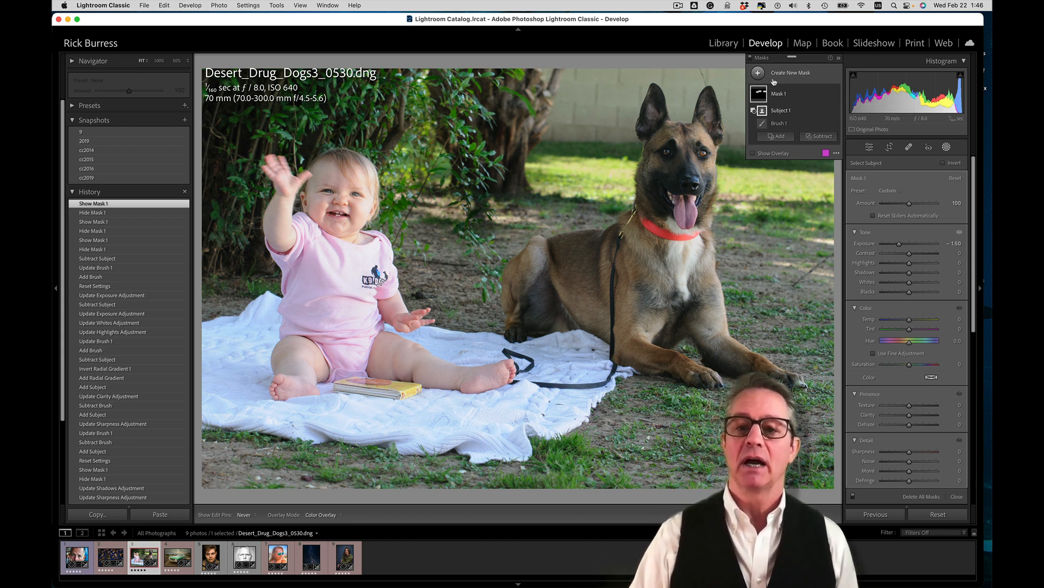
# - Create a new mask from the automatically selected subject, check its coverage with the overlay, and reset its adjustments
pyautogui.click(757, 74)
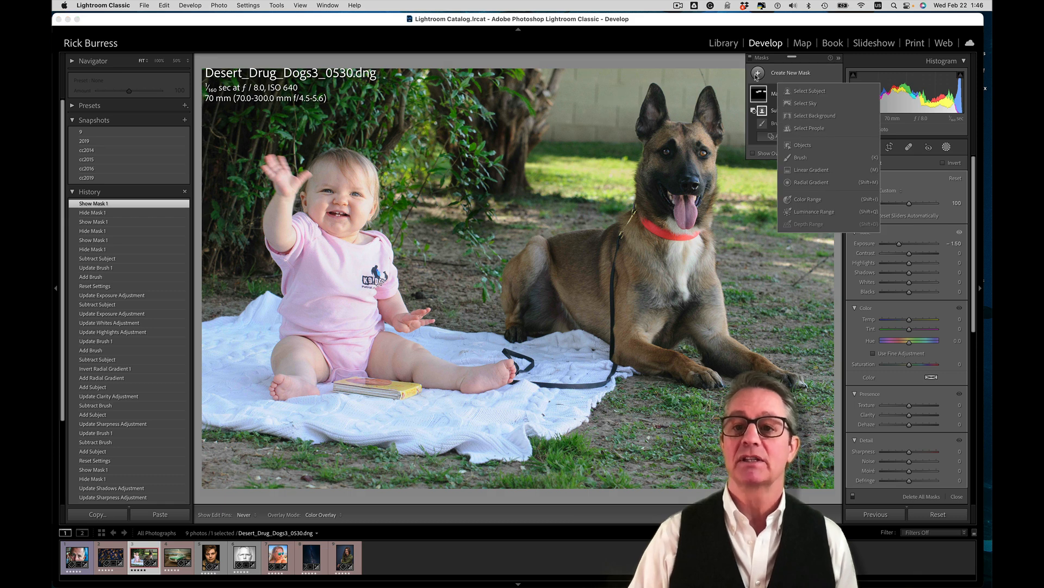
pyautogui.click(789, 92)
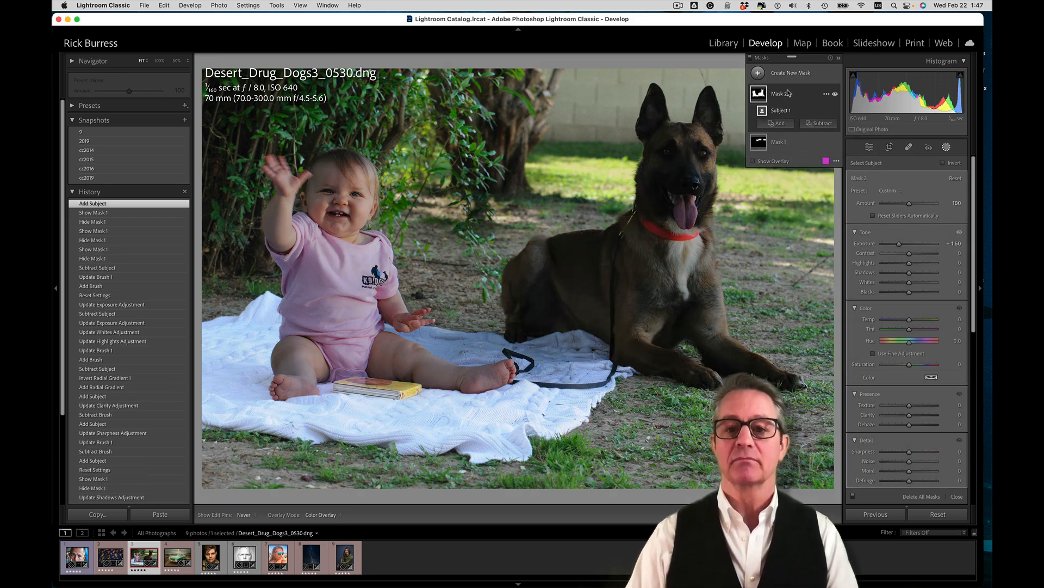
pyautogui.press('o')
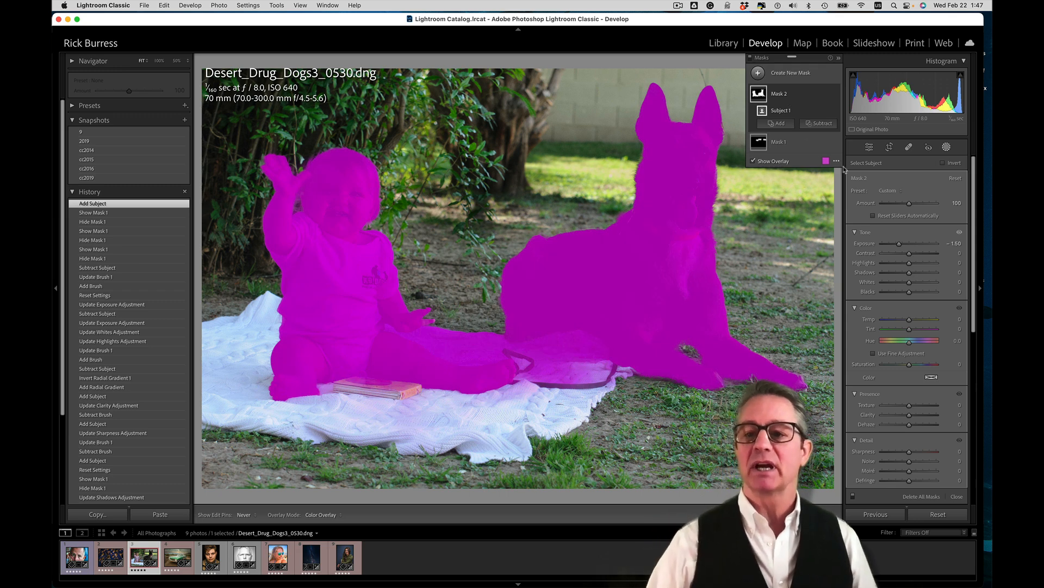
pyautogui.press('o')
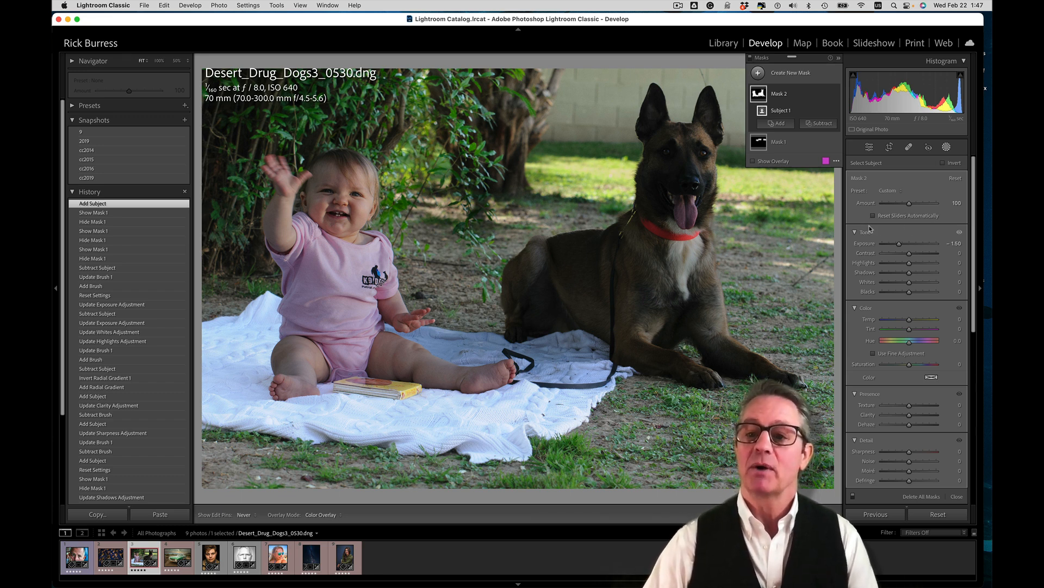
pyautogui.click(956, 178)
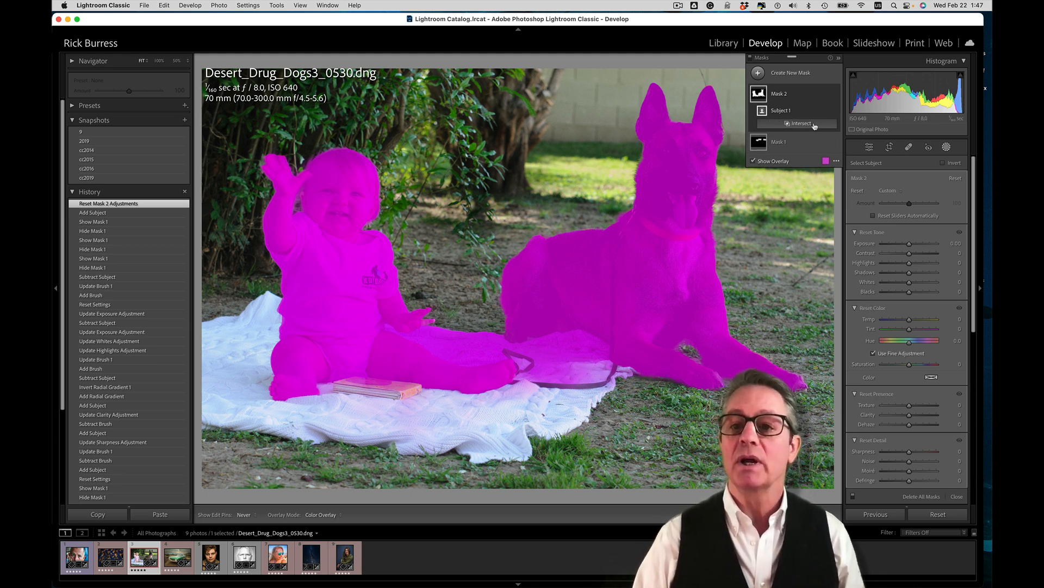
# - Intersect the subject mask with a size 12 brush painted over the dog, limiting it to the dog, and hide the overlay
pyautogui.keyDown('alt'); pyautogui.click(814, 126); pyautogui.keyUp('alt')
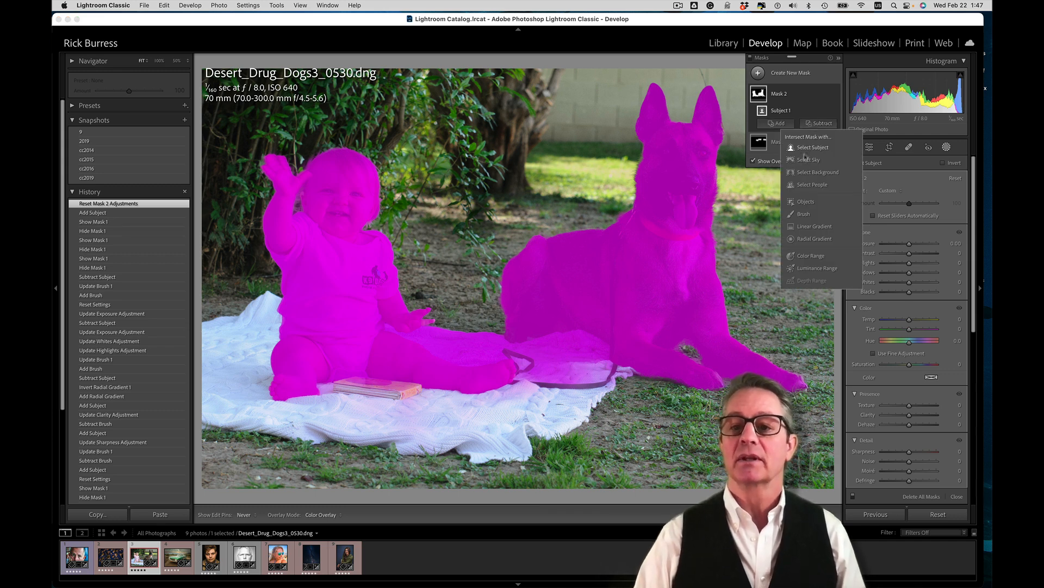
pyautogui.click(804, 214)
pyautogui.scroll(3, 582, 262)
pyautogui.moveTo(507, 305)
pyautogui.mouseDown()
pyautogui.moveTo(536, 332)
pyautogui.moveTo(515, 324)
pyautogui.moveTo(511, 288)
pyautogui.moveTo(550, 251)
pyautogui.moveTo(629, 235)
pyautogui.moveTo(669, 160)
pyautogui.moveTo(671, 50)
pyautogui.moveTo(729, 94)
pyautogui.moveTo(683, 129)
pyautogui.moveTo(710, 159)
pyautogui.moveTo(708, 219)
pyautogui.moveTo(612, 298)
pyautogui.moveTo(565, 299)
pyautogui.moveTo(656, 359)
pyautogui.moveTo(779, 377)
pyautogui.moveTo(689, 229)
pyautogui.moveTo(715, 362)
pyautogui.moveTo(681, 263)
pyautogui.moveTo(626, 310)
pyautogui.mouseUp()
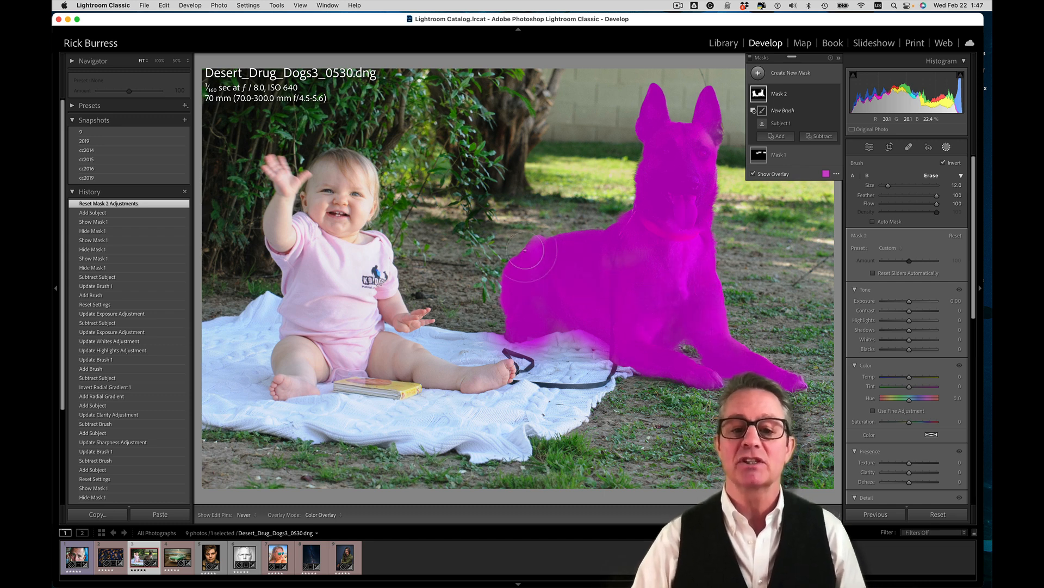
pyautogui.moveTo(725, 113); pyautogui.dragTo(744, 260)
pyautogui.press('o')
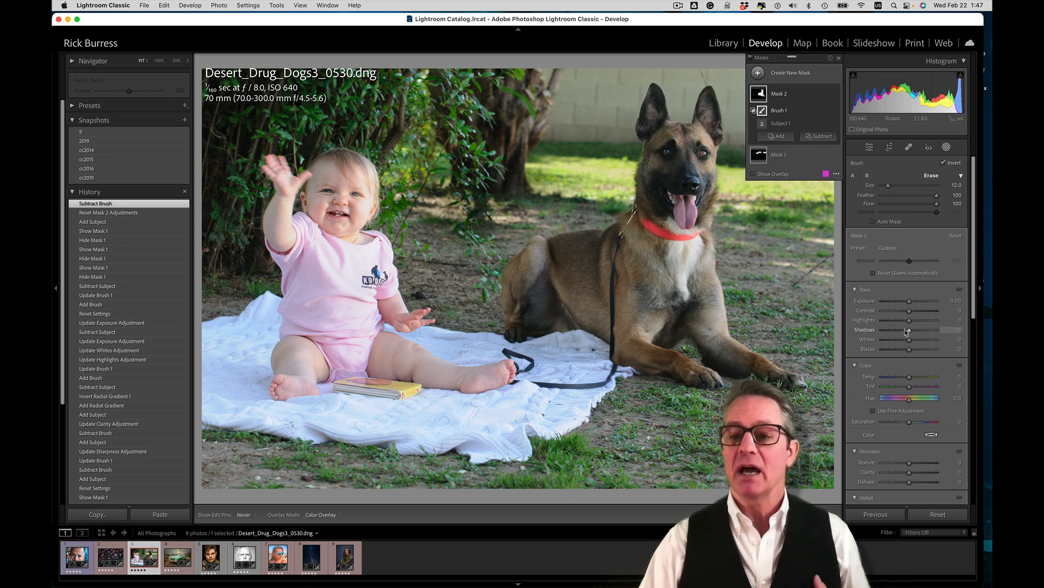
# - Enhance the dog mask with the More Clarity preset, giving Shadows, Texture and Clarity of 30, and set Saturation to 26
pyautogui.moveTo(909, 331); pyautogui.dragTo(924, 331)
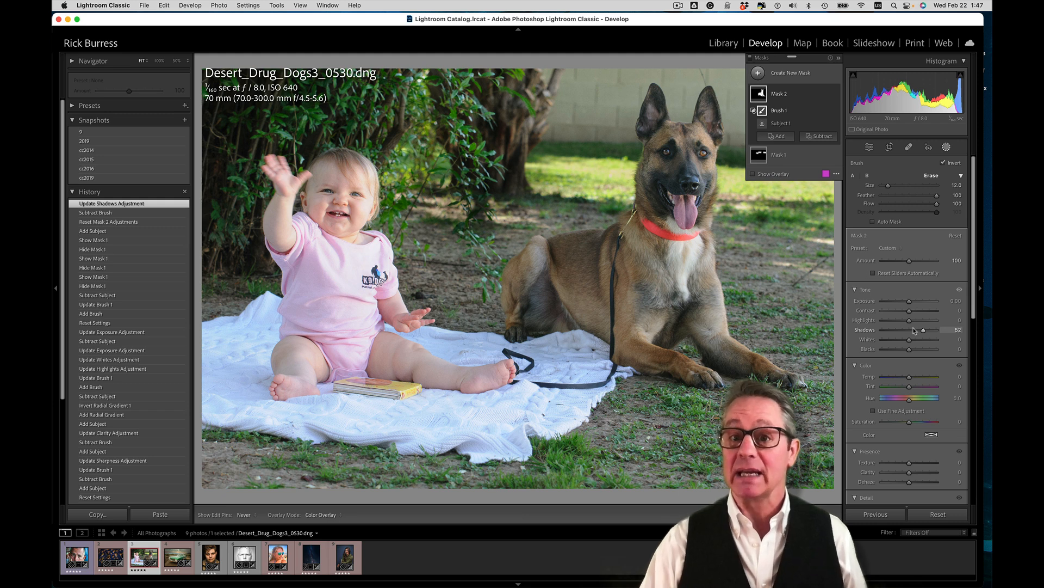
pyautogui.click(886, 249)
pyautogui.click(892, 451)
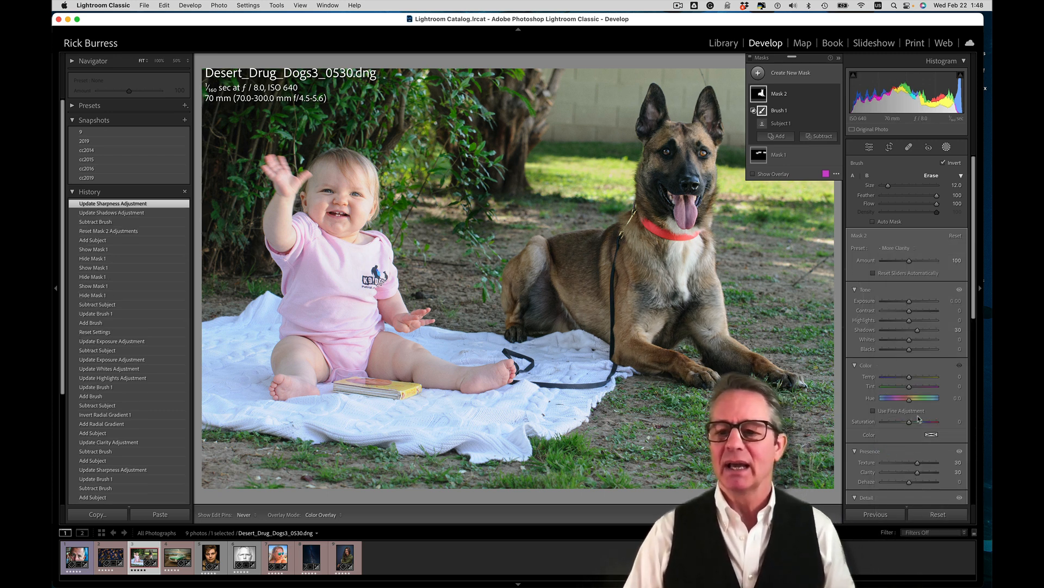
pyautogui.moveTo(915, 424); pyautogui.dragTo(919, 424)
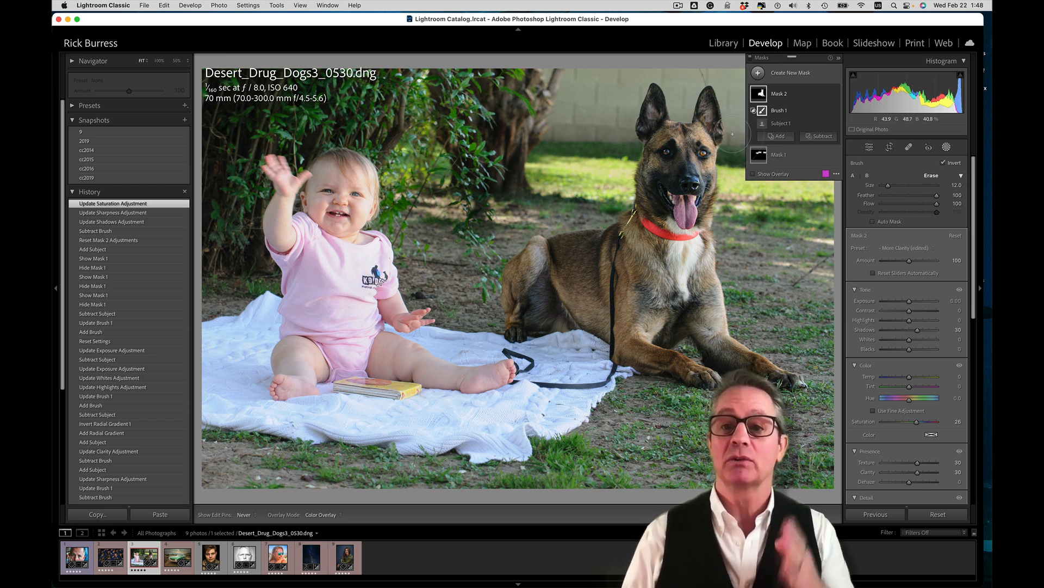
# - Create another subject mask, intersect it with a size 12 brush painted over the baby, and reset the mask's adjustments
pyautogui.click(759, 73)
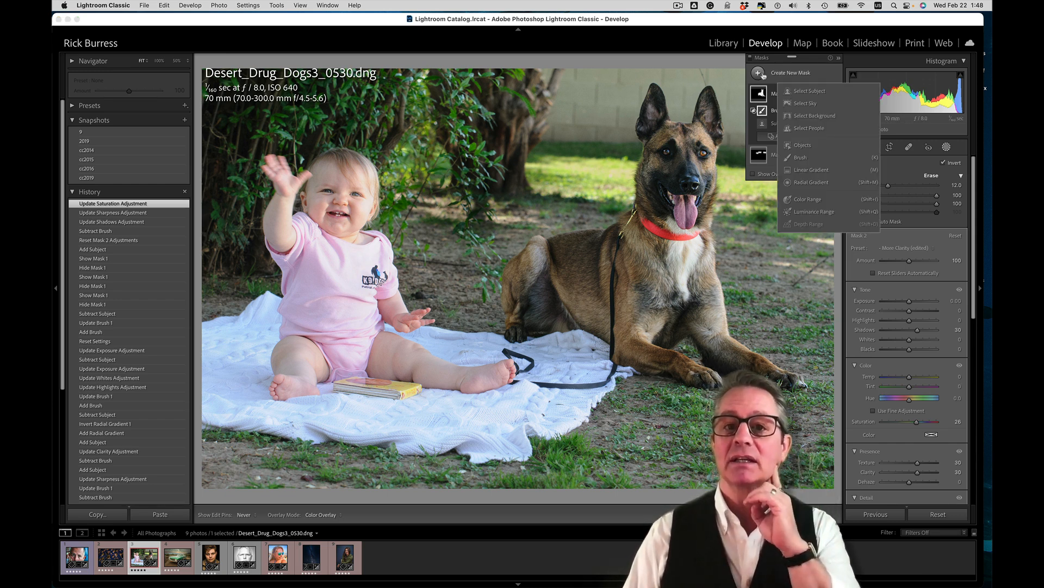
pyautogui.click(790, 91)
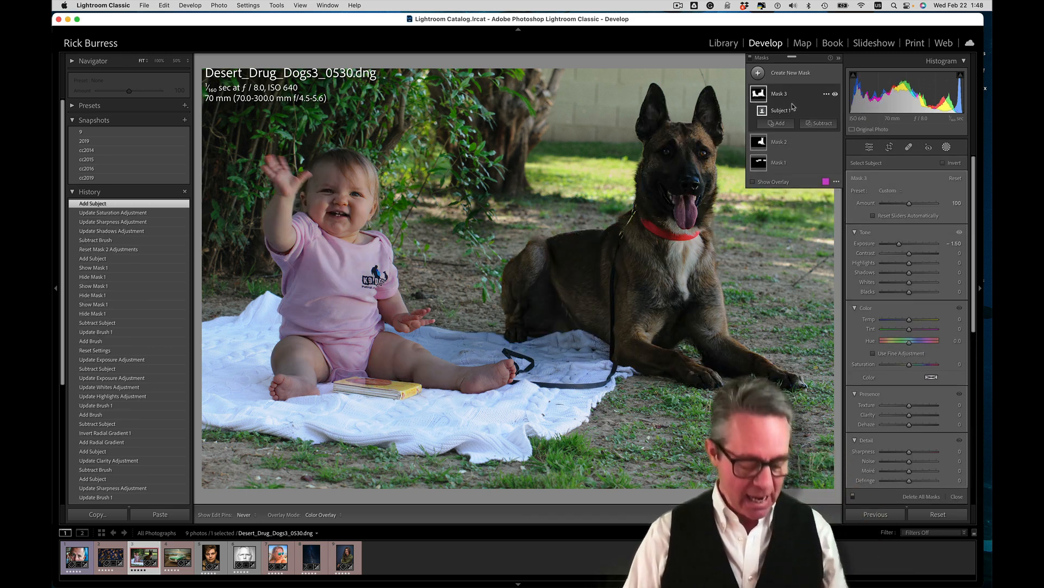
pyautogui.keyDown('alt'); pyautogui.click(802, 124); pyautogui.keyUp('alt')
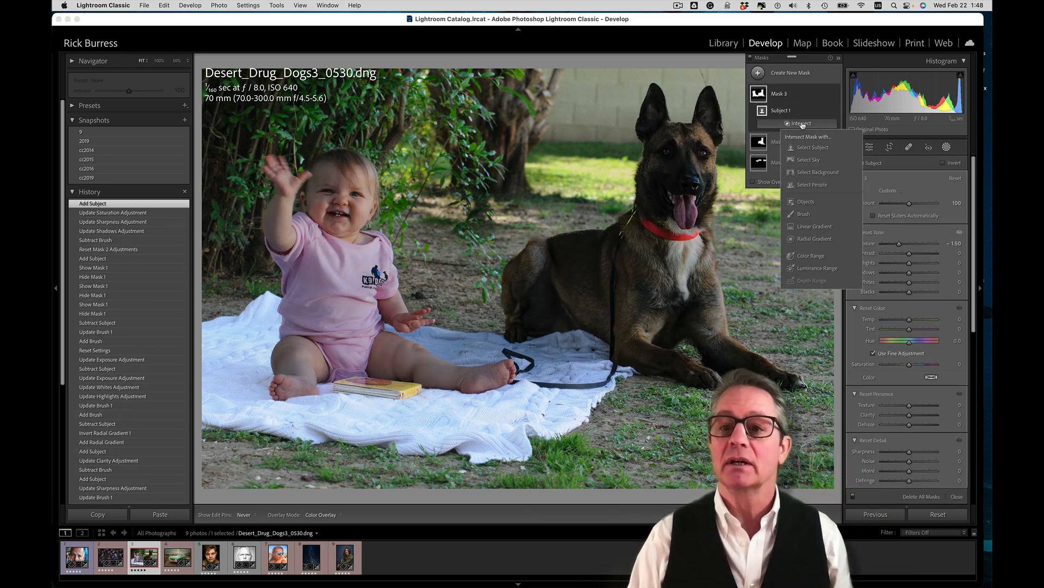
pyautogui.click(800, 215)
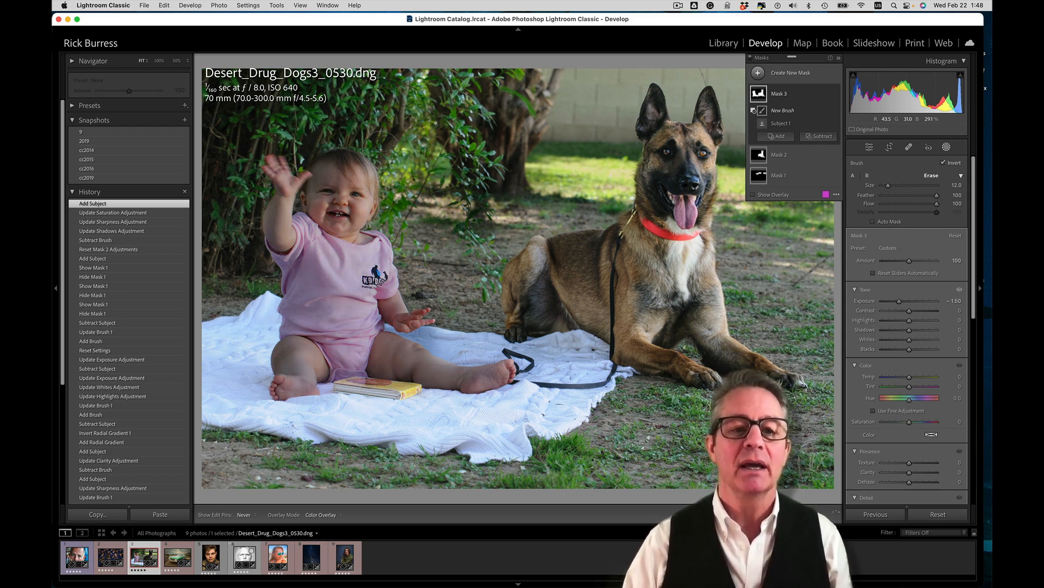
pyautogui.moveTo(342, 252); pyautogui.dragTo(344, 250)
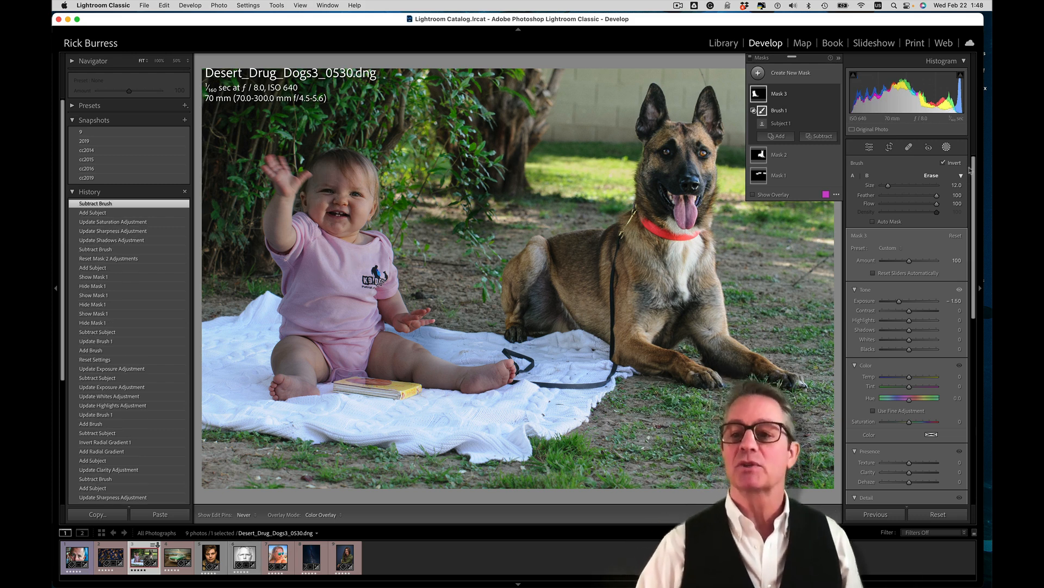
pyautogui.click(955, 237)
pyautogui.press('o')
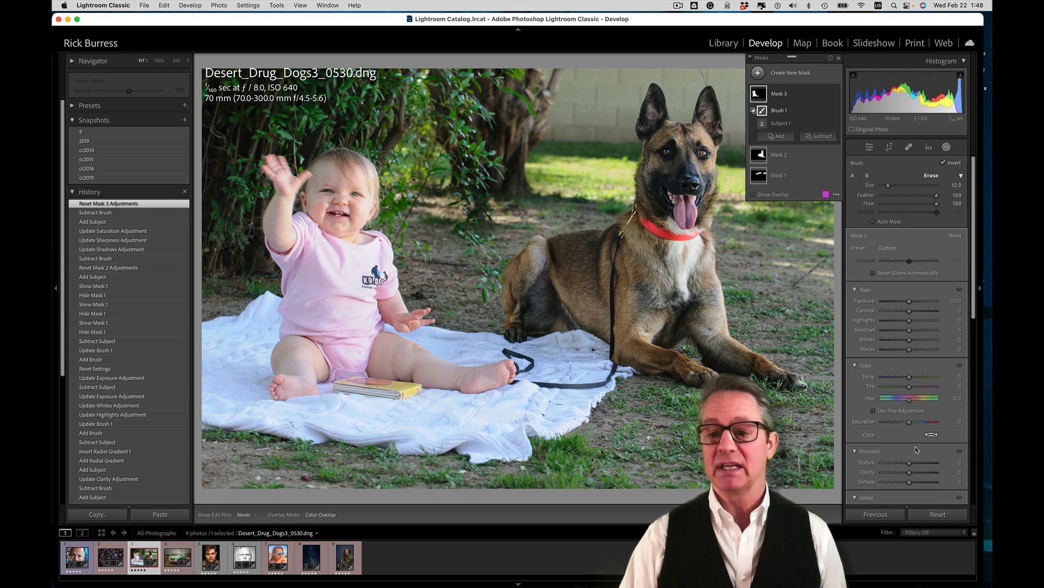
# - Set the baby mask's Texture to -21, Clarity to -14, Saturation to 22, Temp to 21 and Tint to 38
pyautogui.scroll(-3, 917, 449)
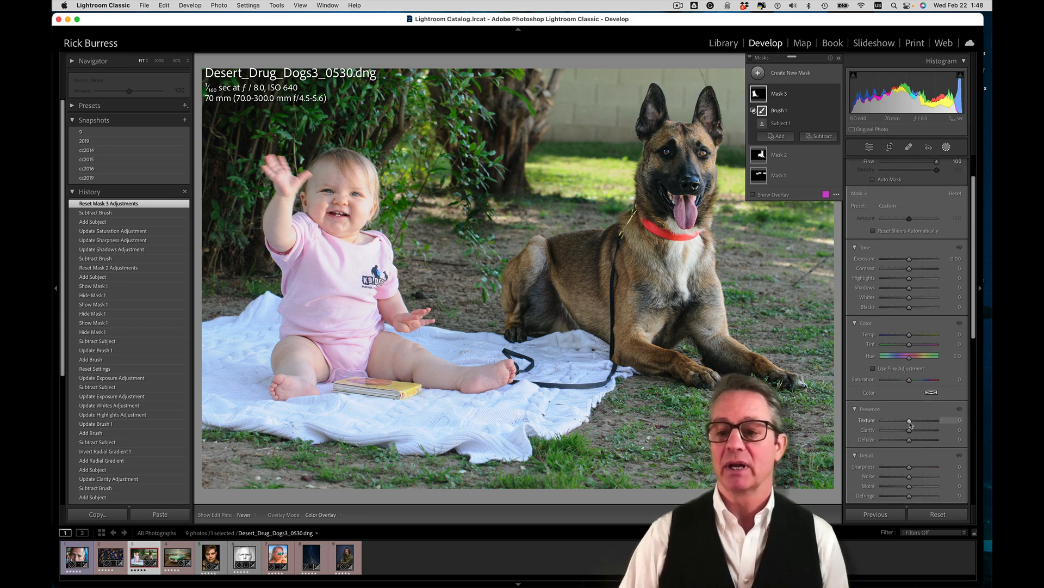
pyautogui.moveTo(909, 422); pyautogui.dragTo(905, 434)
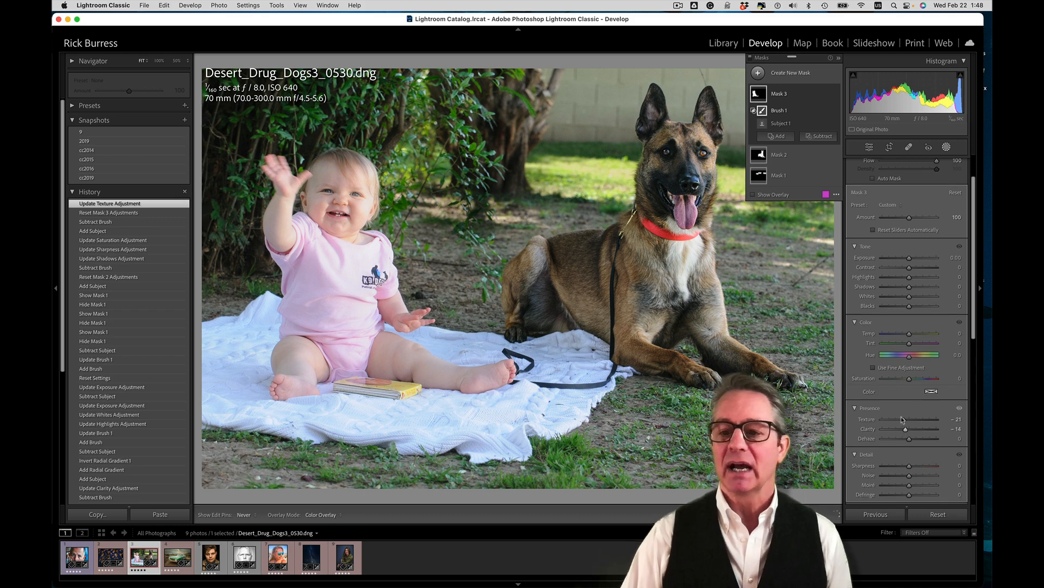
pyautogui.moveTo(908, 380); pyautogui.dragTo(916, 380)
pyautogui.moveTo(909, 331); pyautogui.dragTo(920, 340)
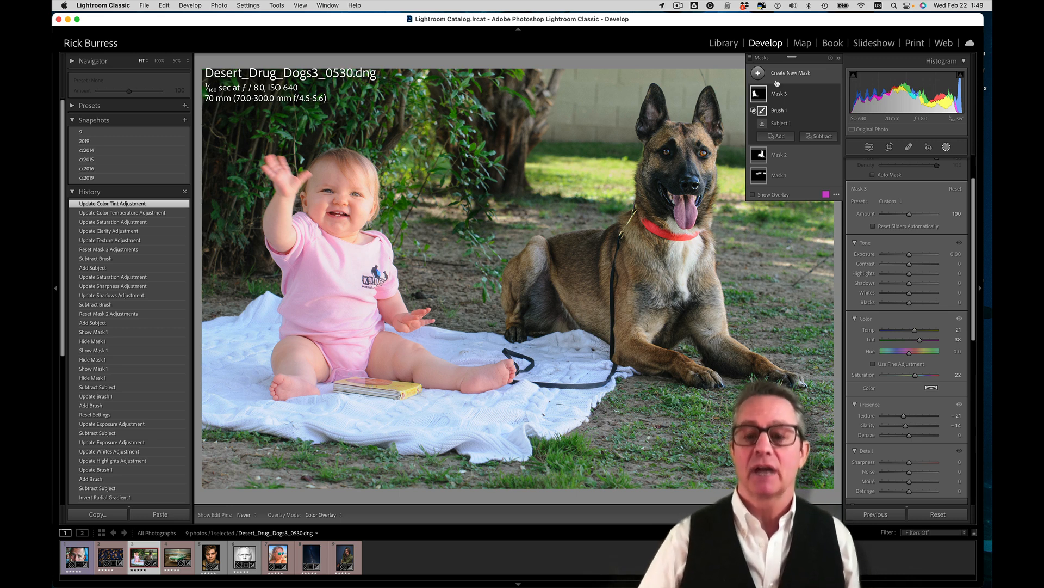
# - Compare the baby and dog photo with and without all masks, leaving the masks enabled
pyautogui.click(749, 58)
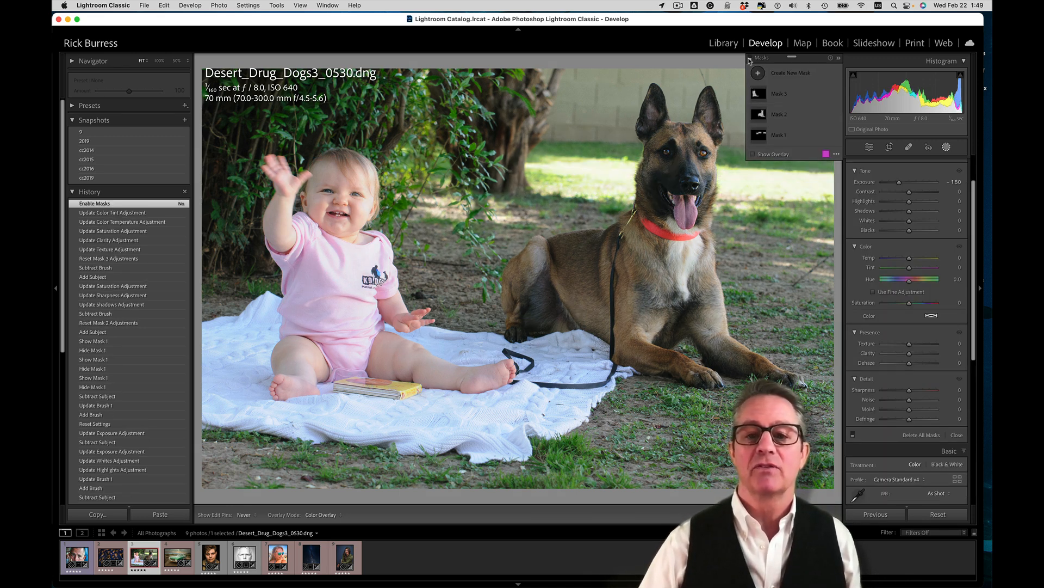
pyautogui.click(750, 58)
pyautogui.click(749, 58)
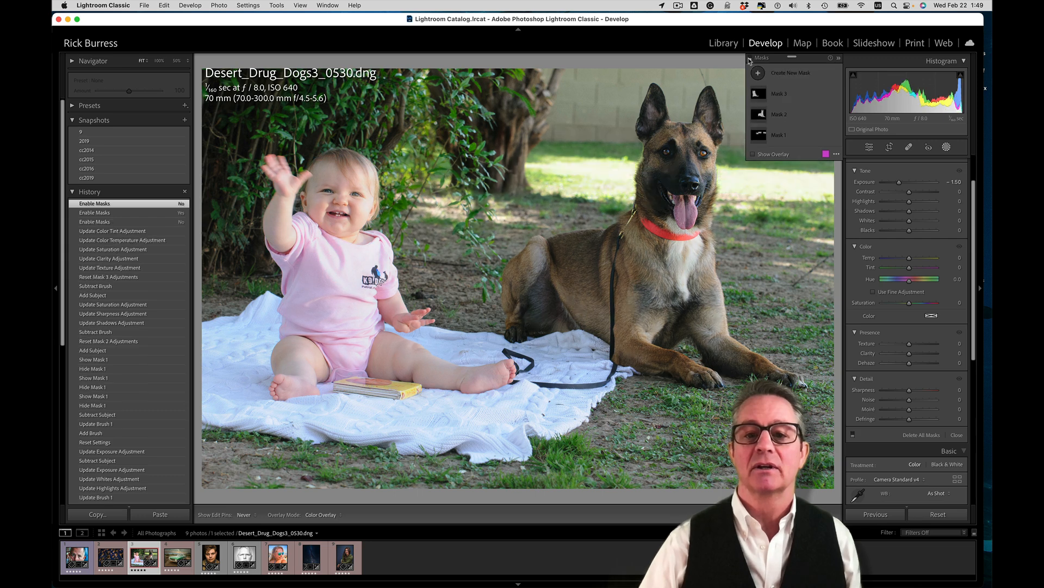
pyautogui.click(750, 58)
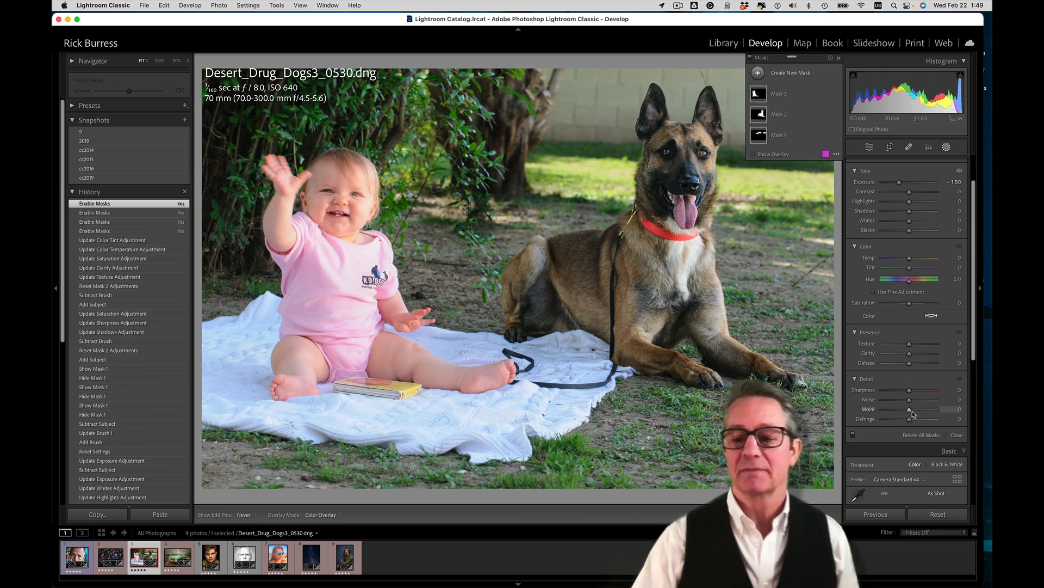
# - Return to the library grid and open Luna Blanca Milky Way Night 2_6916 in Develop
pyautogui.press('g')
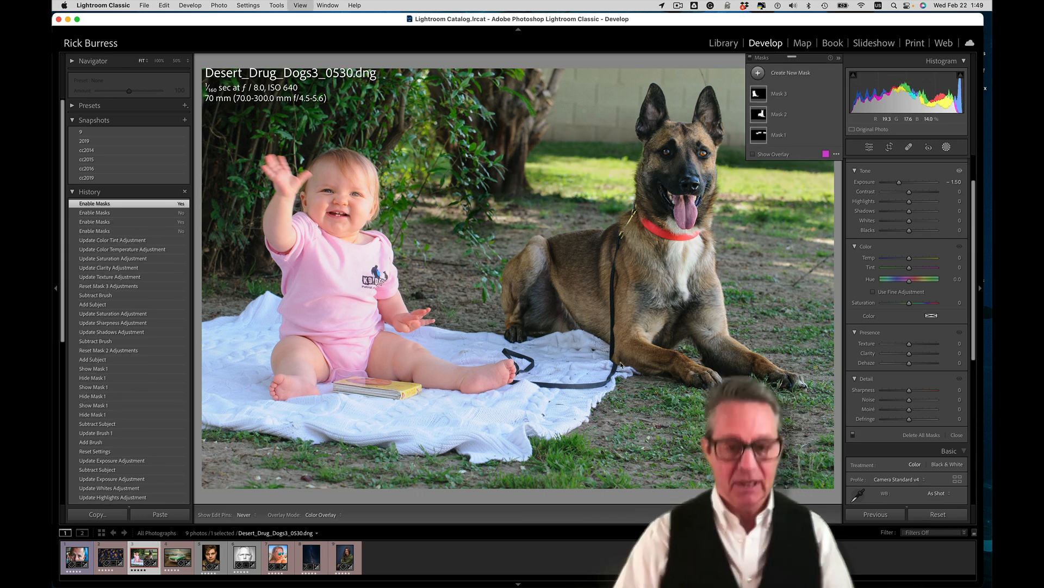
pyautogui.click(554, 451)
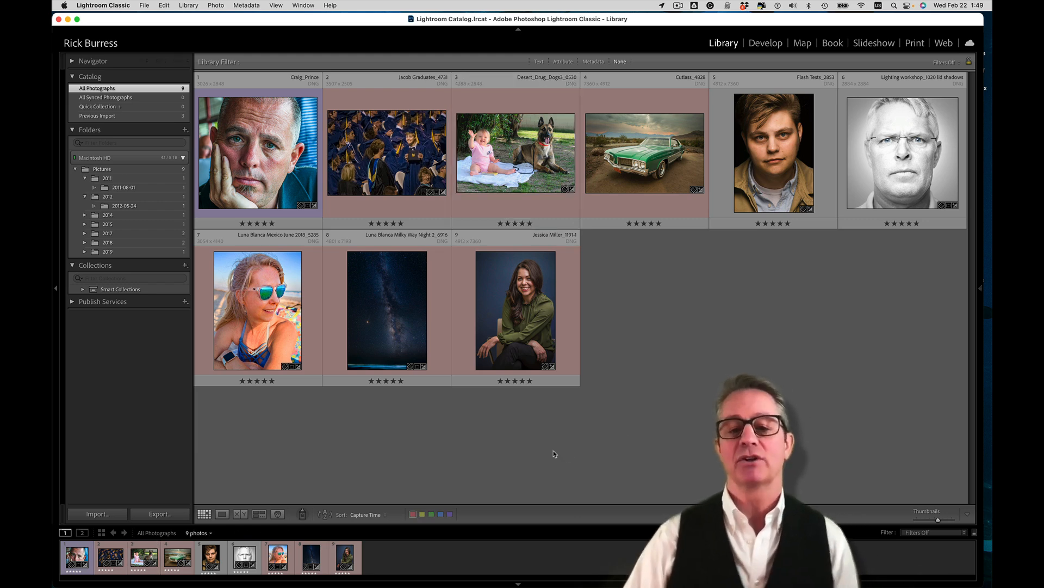
pyautogui.click(394, 342)
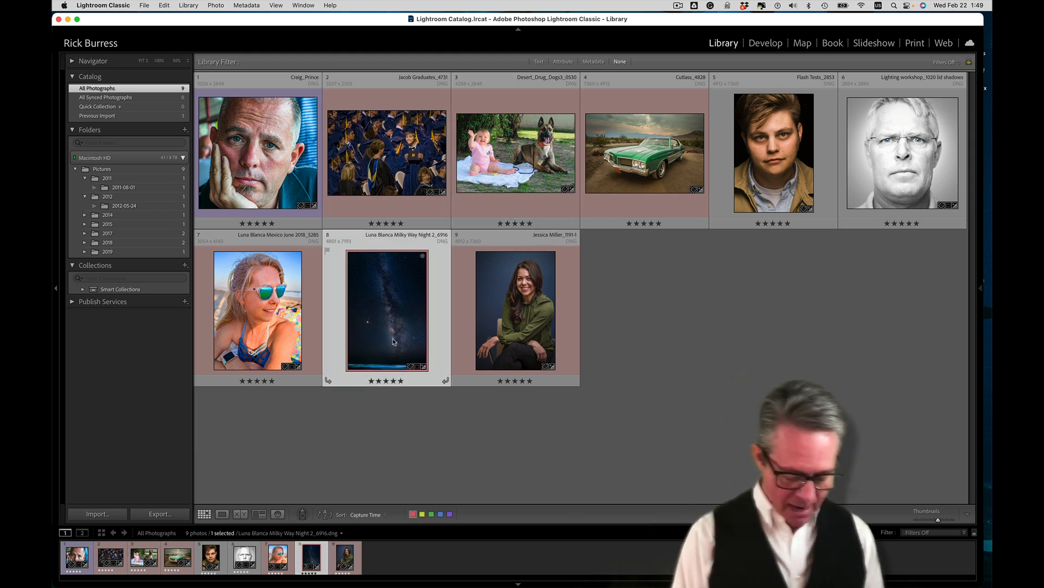
pyautogui.press('d')
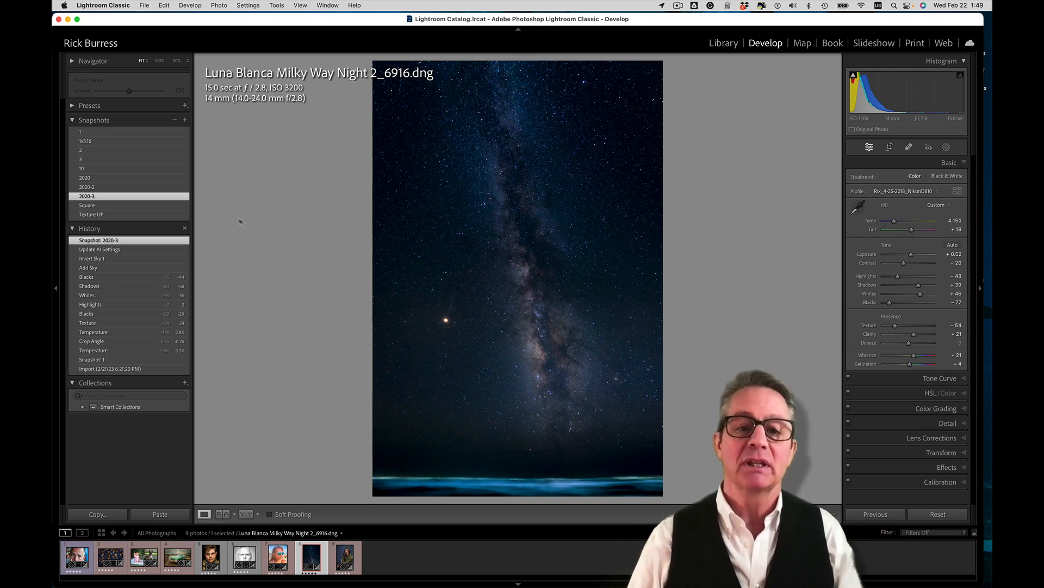
# - Restore snapshot 1 of the Milky Way photo and cool its white balance to a Temp of 3,079
pyautogui.click(144, 134)
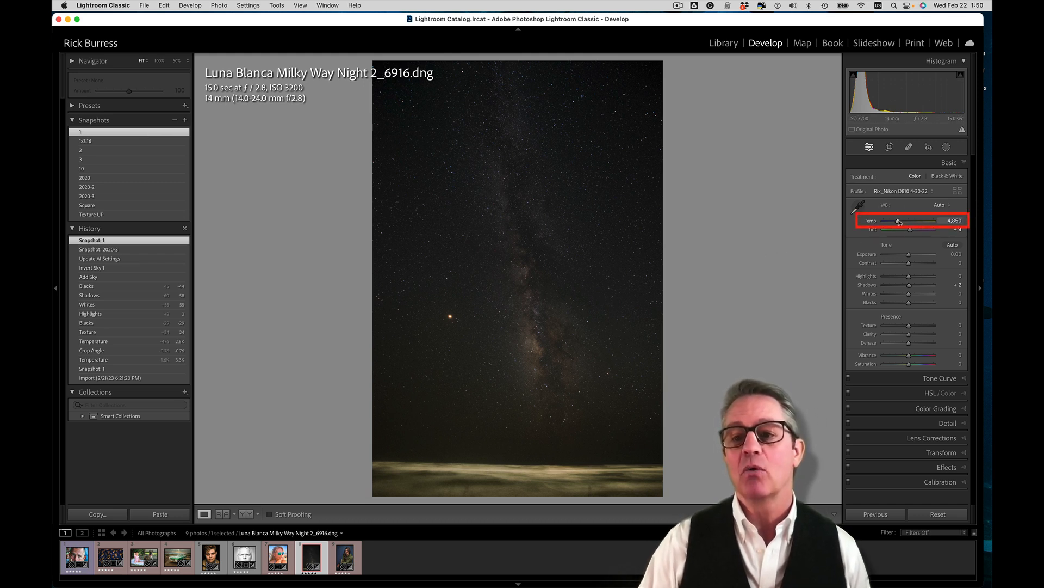
pyautogui.moveTo(897, 221); pyautogui.dragTo(890, 223)
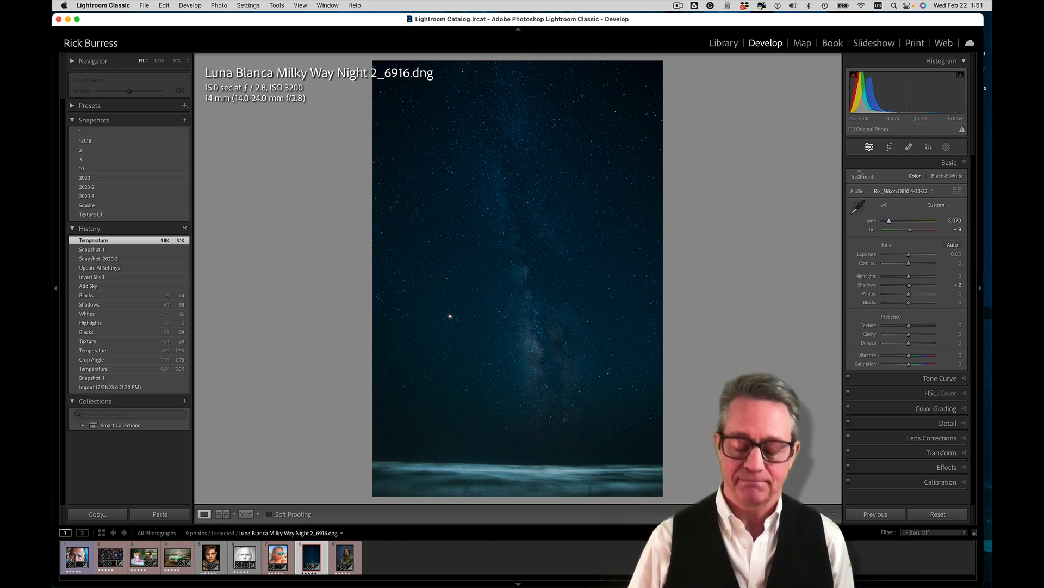
# - Straighten the Milky Way photo along the ocean horizon to an angle of -1.06 and apply the crop
pyautogui.click(889, 148)
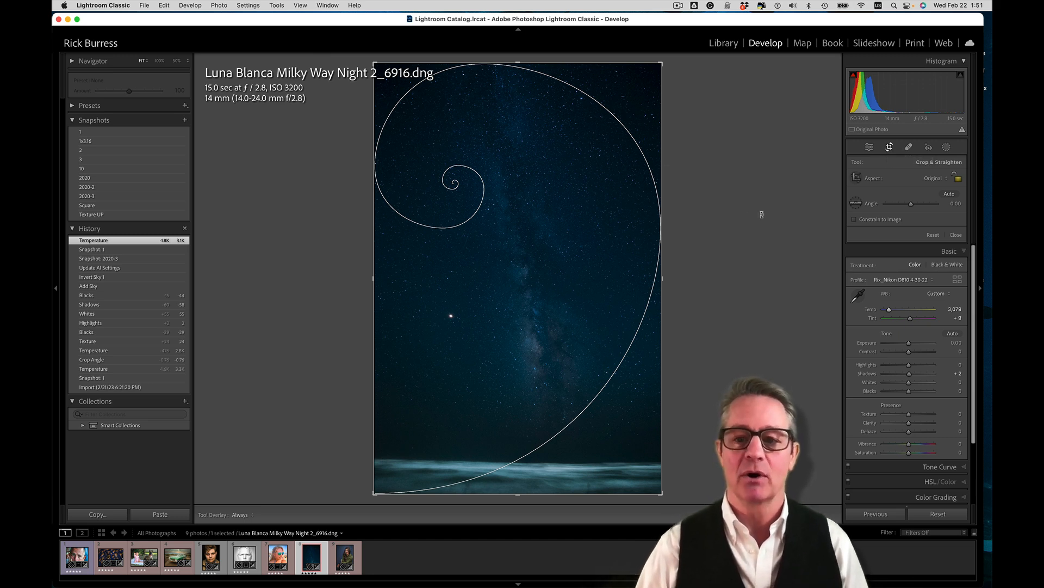
pyautogui.click(857, 205)
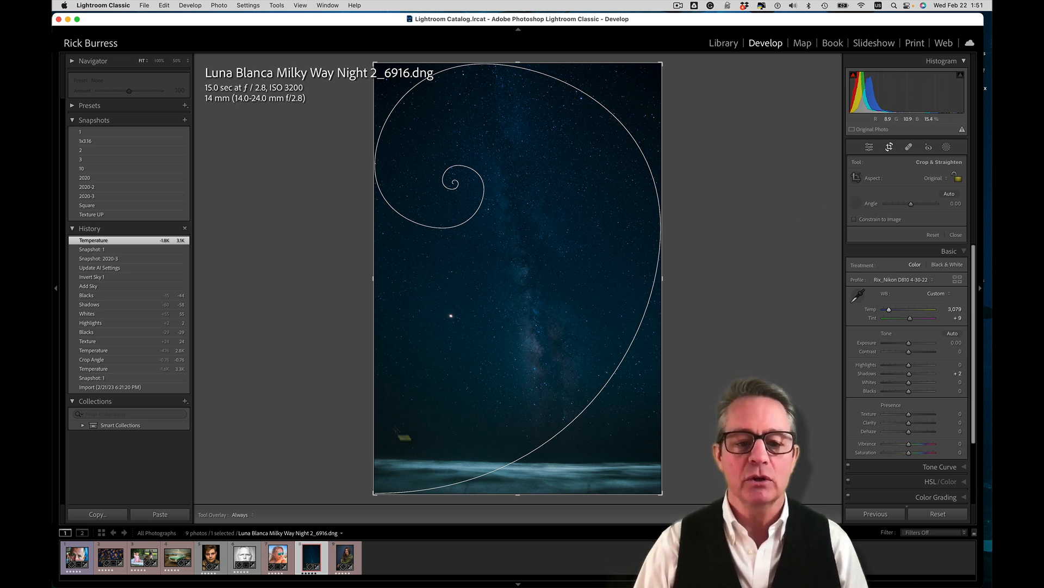
pyautogui.moveTo(375, 459); pyautogui.dragTo(681, 464)
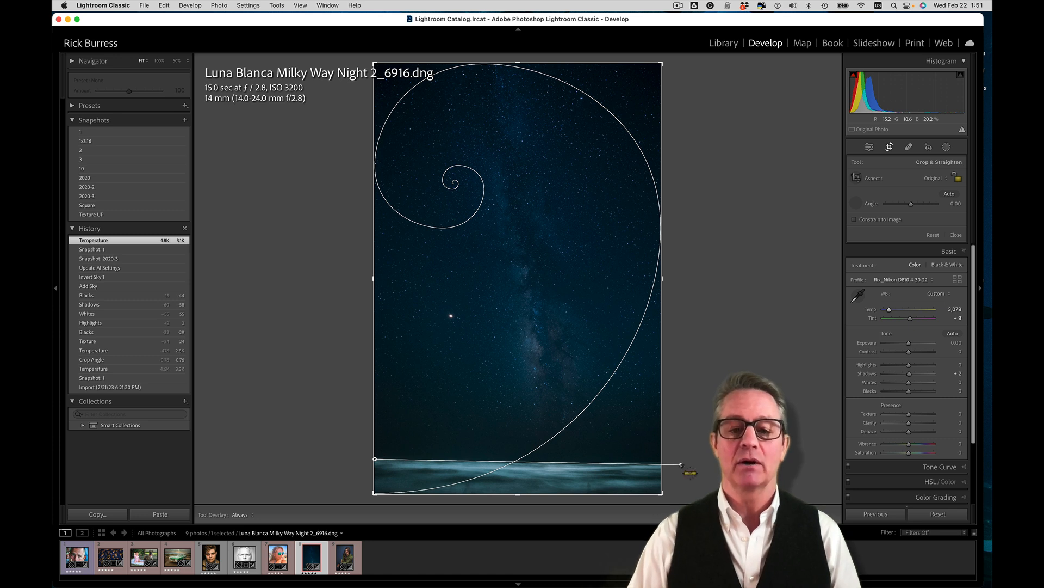
pyautogui.moveTo(681, 464); pyautogui.dragTo(681, 464)
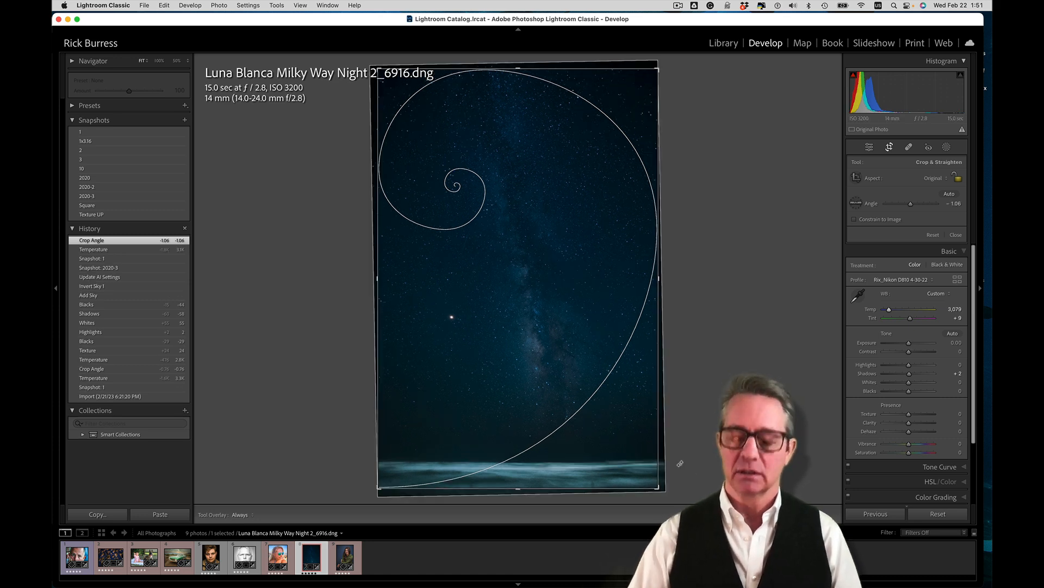
pyautogui.press('Return')
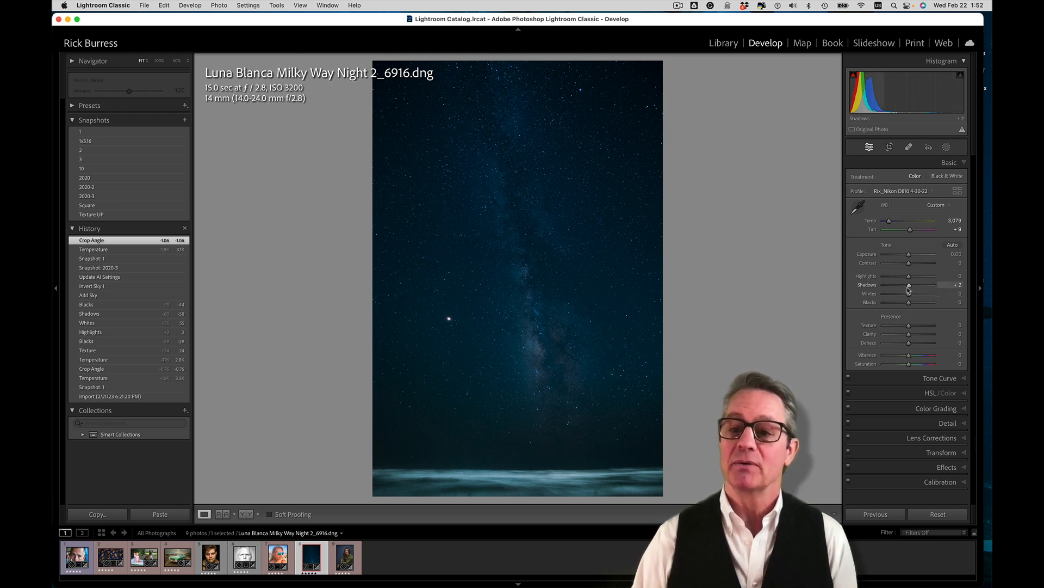
# - Lower the Milky Way photo's Shadows to -72
pyautogui.moveTo(909, 286); pyautogui.dragTo(891, 287)
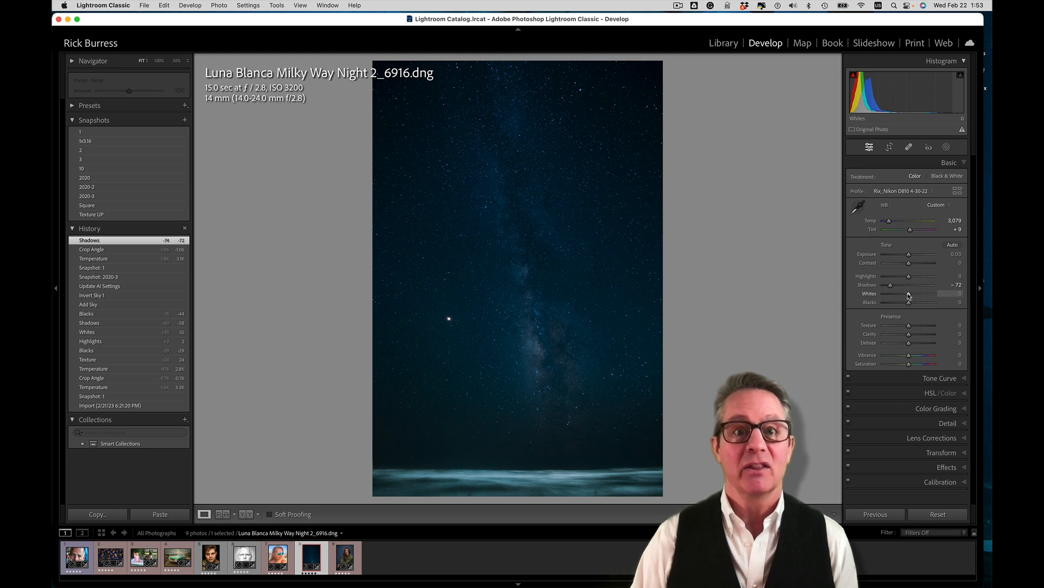
# - Set the Milky Way photo's Highlights to -23, Whites to +58, Blacks to -14, Texture to +37 and Clarity to +33
pyautogui.moveTo(908, 295); pyautogui.dragTo(924, 295)
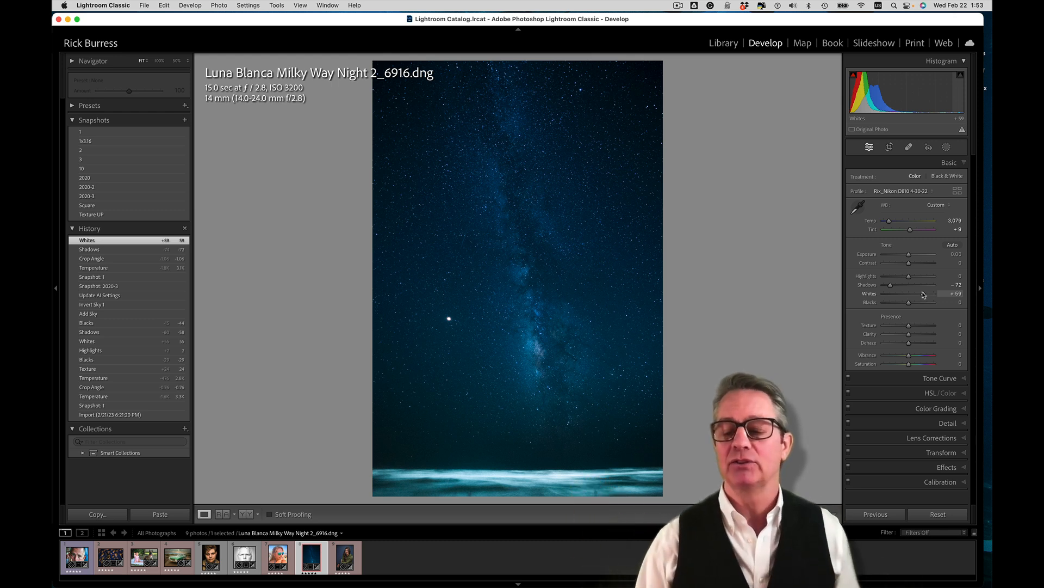
pyautogui.moveTo(909, 276)
pyautogui.mouseDown()
pyautogui.moveTo(919, 278)
pyautogui.moveTo(892, 279)
pyautogui.moveTo(925, 279)
pyautogui.moveTo(875, 280)
pyautogui.moveTo(903, 280)
pyautogui.mouseUp()
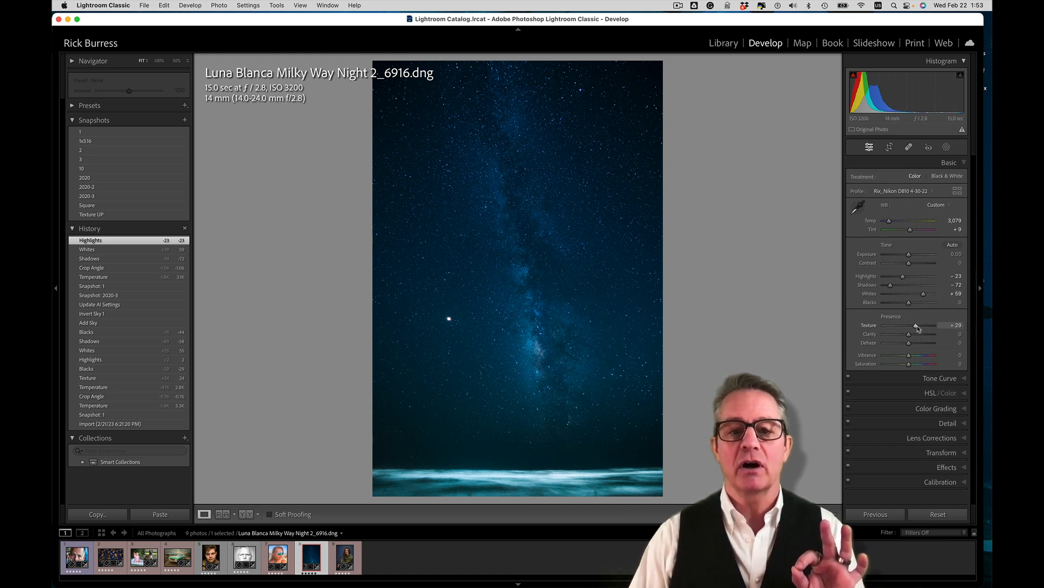
pyautogui.moveTo(919, 328)
pyautogui.mouseDown()
pyautogui.moveTo(902, 337)
pyautogui.moveTo(918, 337)
pyautogui.mouseUp()
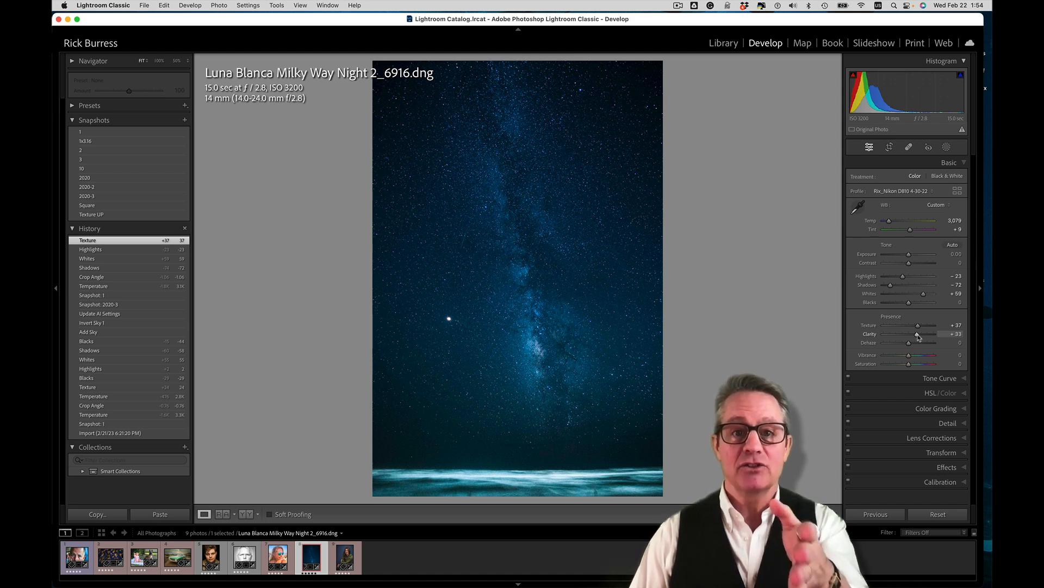
pyautogui.moveTo(918, 337); pyautogui.dragTo(918, 337)
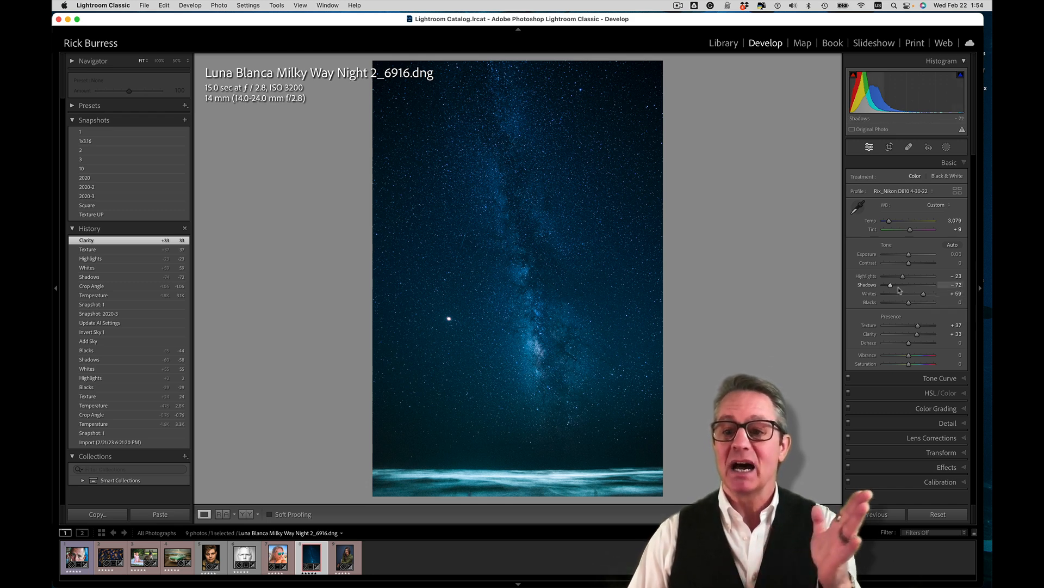
pyautogui.moveTo(923, 296); pyautogui.dragTo(906, 304)
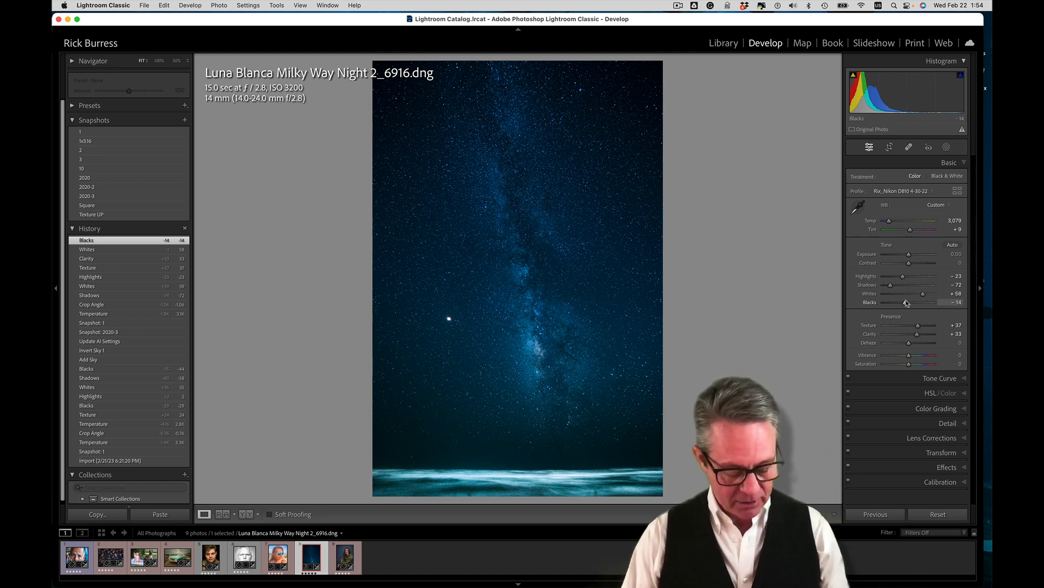
# - Create a Select Sky mask on the Milky Way photo, show its overlay and reset its adjustments
pyautogui.hotkey('shift', 'w')
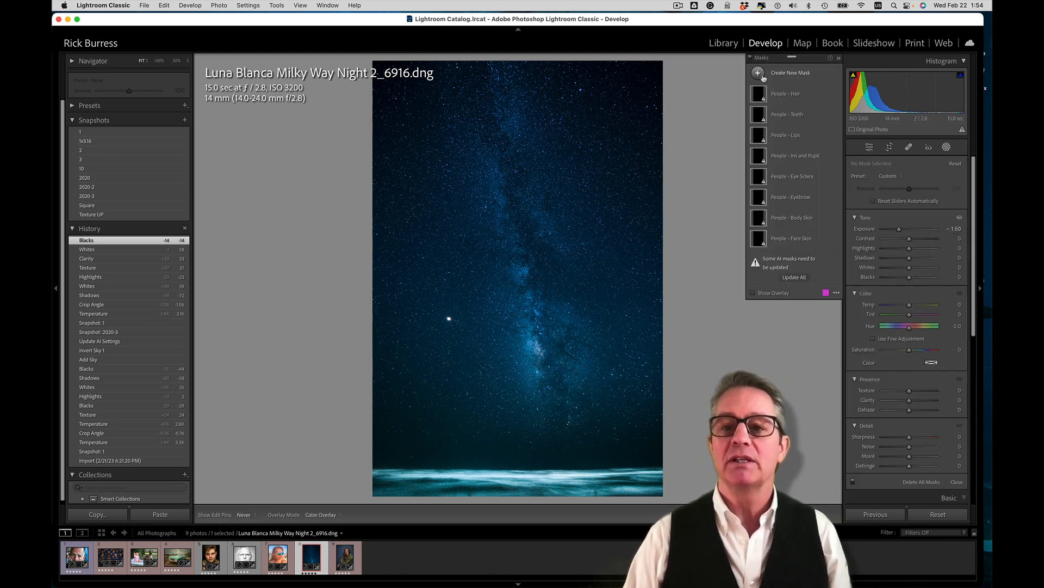
pyautogui.click(763, 78)
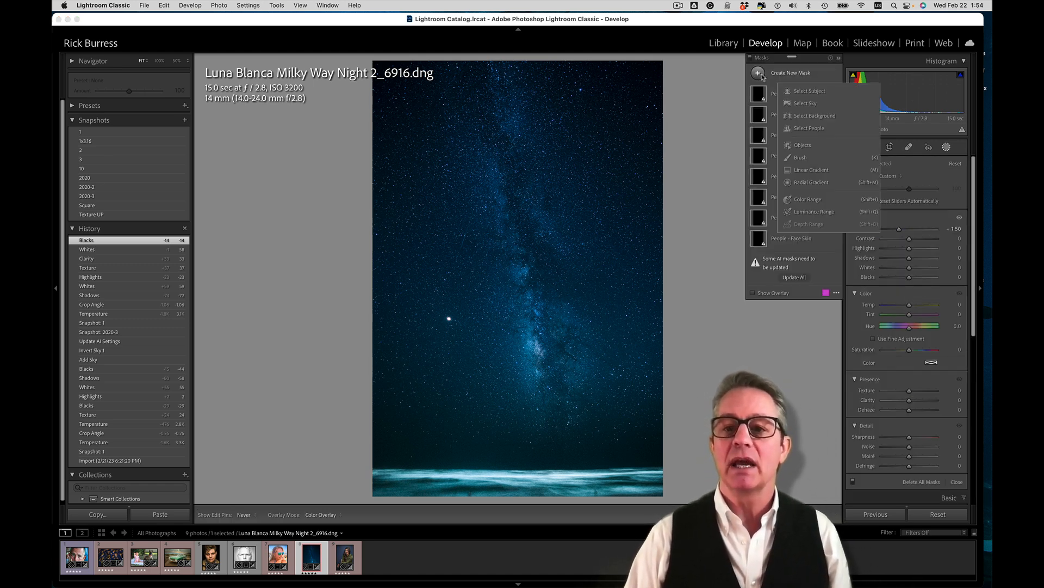
pyautogui.click(794, 103)
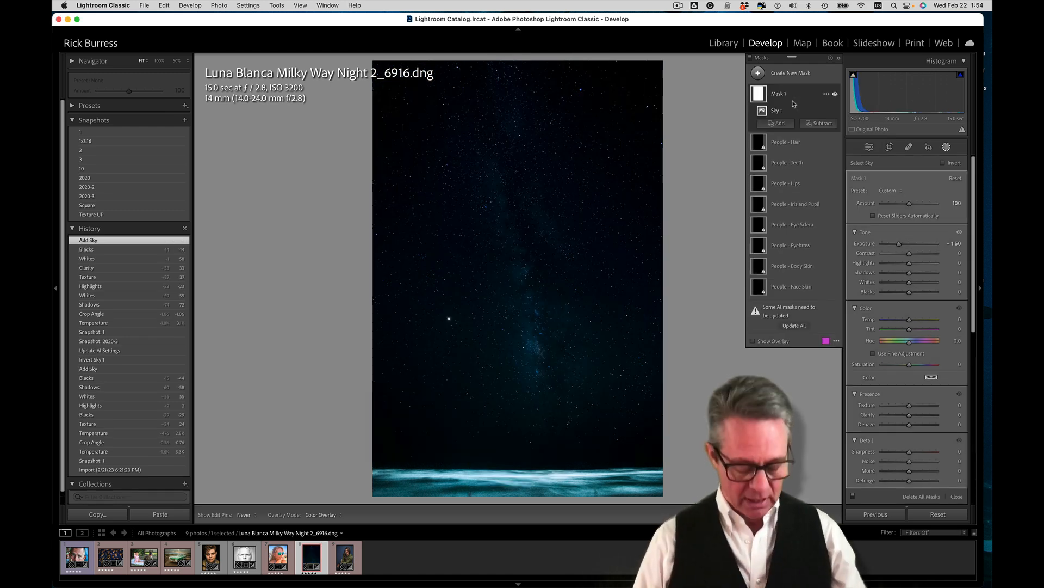
pyautogui.press('o')
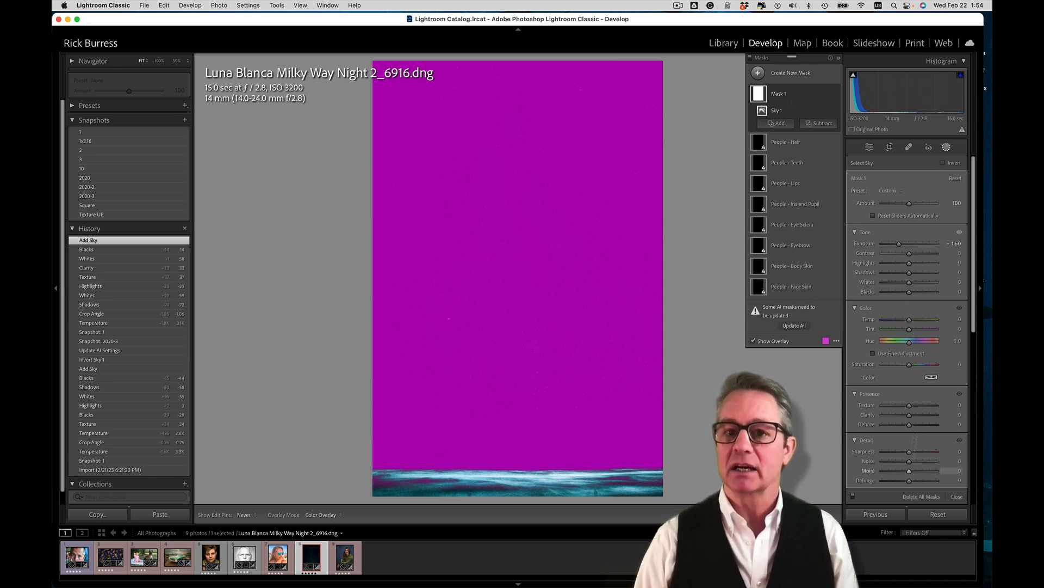
pyautogui.click(955, 179)
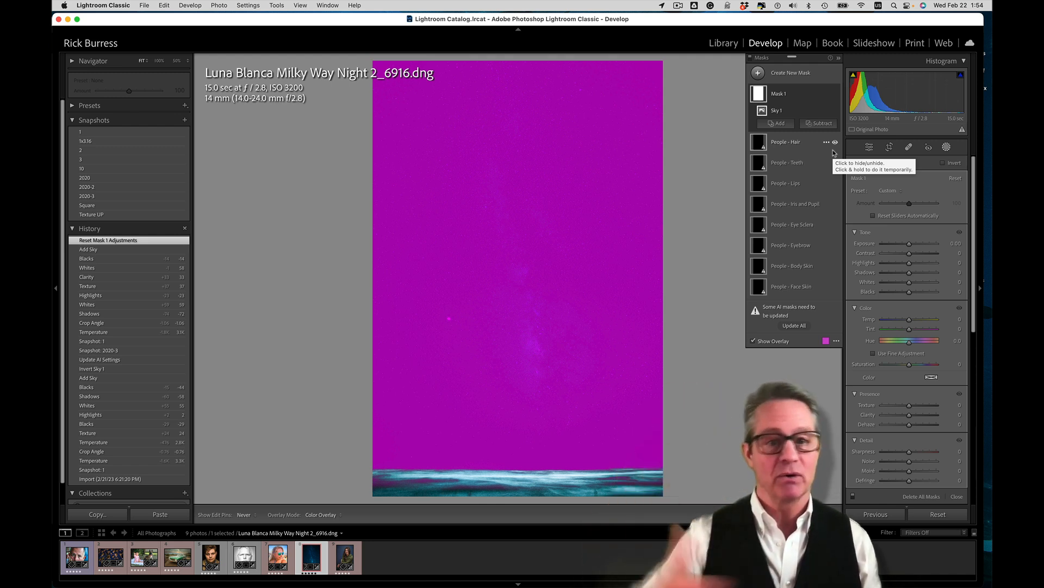
# - Invert the sky mask onto the ocean, hide the overlay, and set its Highlights to -58, Whites to -47 and Saturation to 96
pyautogui.press("'")
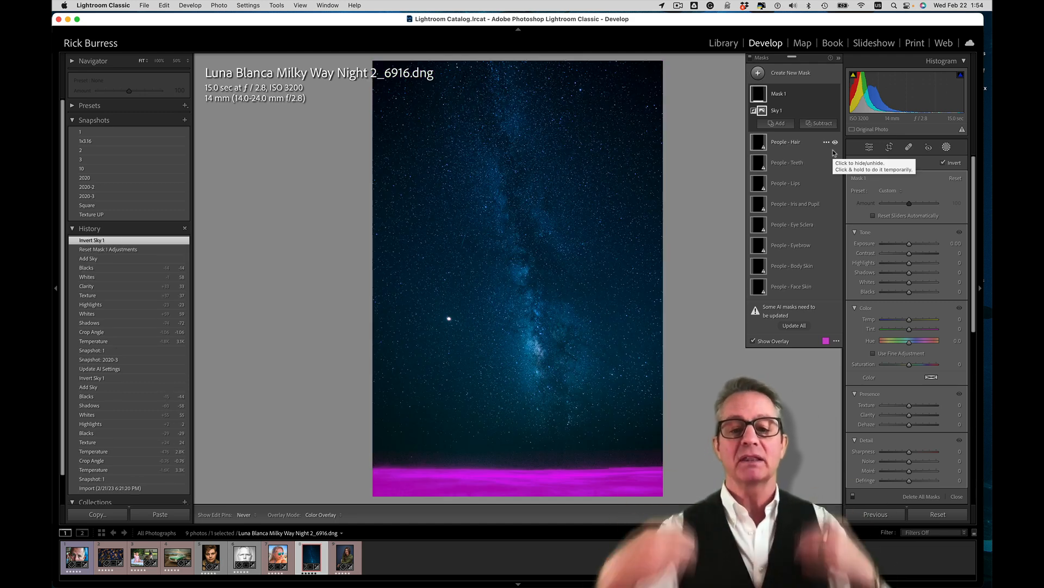
pyautogui.press('o')
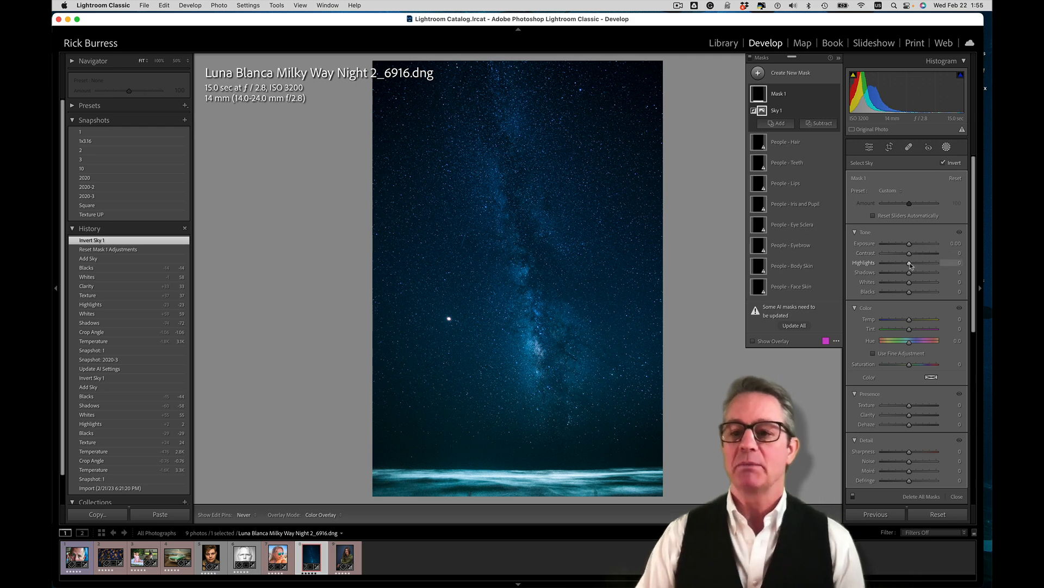
pyautogui.moveTo(911, 265); pyautogui.dragTo(897, 283)
pyautogui.moveTo(909, 365); pyautogui.dragTo(935, 366)
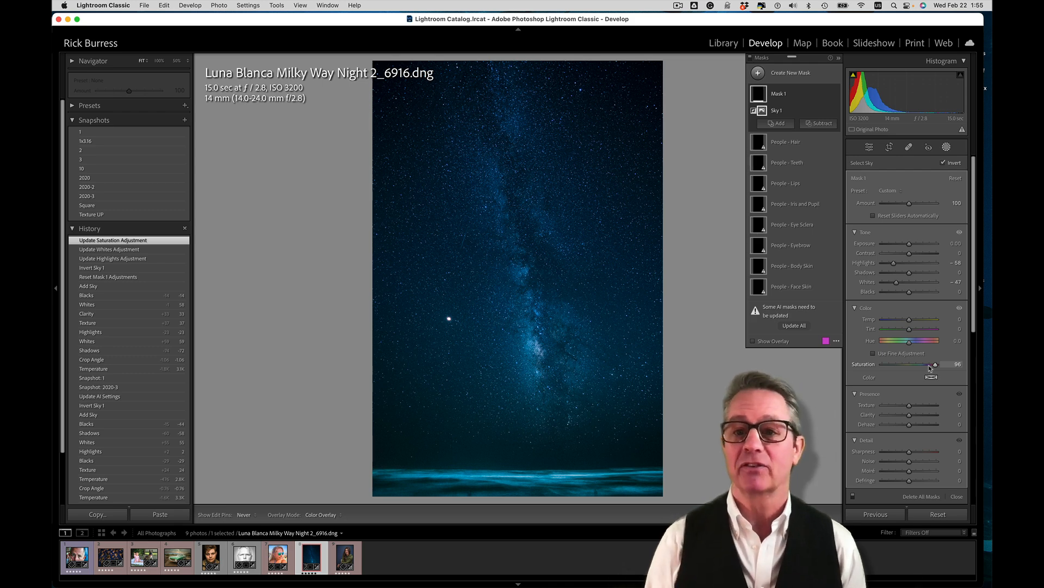
# - Rename the inverted sky mask as Ocean
pyautogui.doubleClick(779, 94)
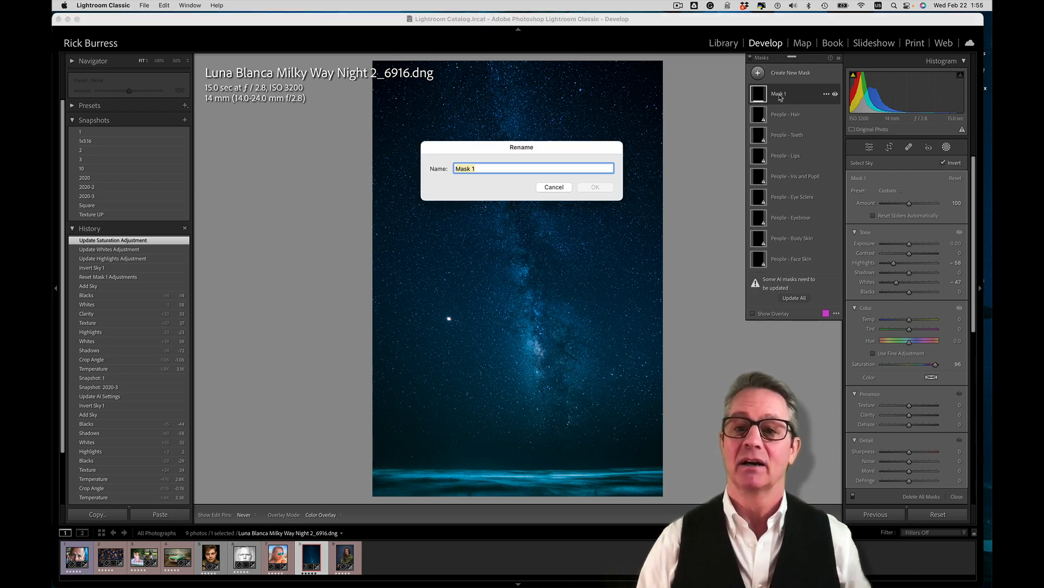
pyautogui.write('Ocean')
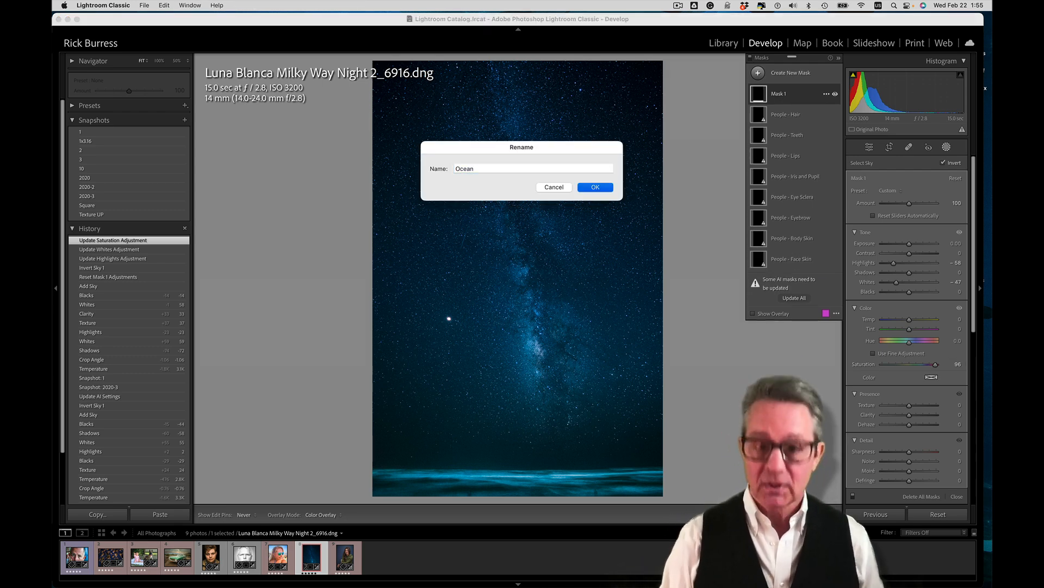
pyautogui.press('Return')
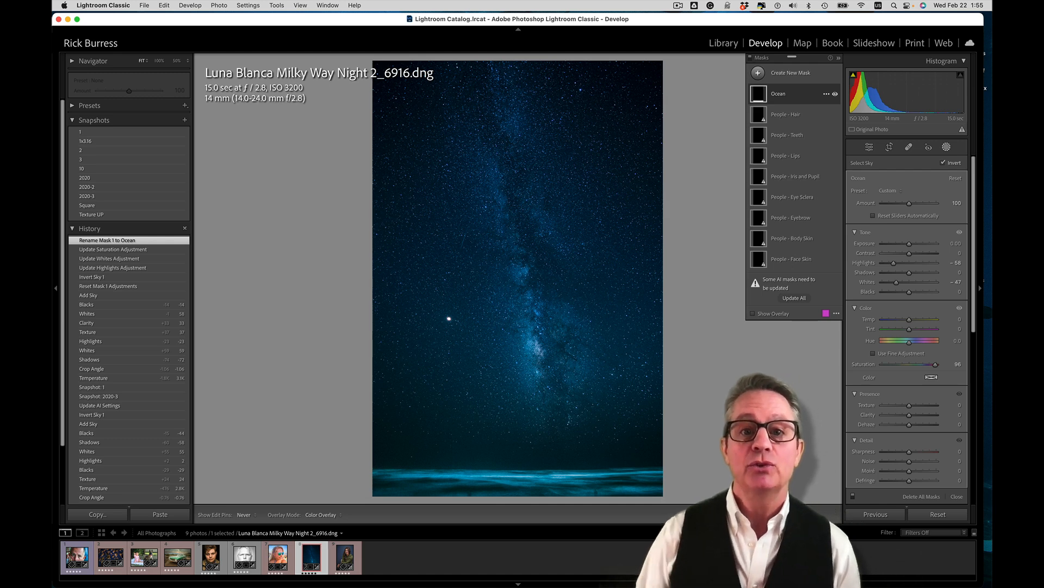